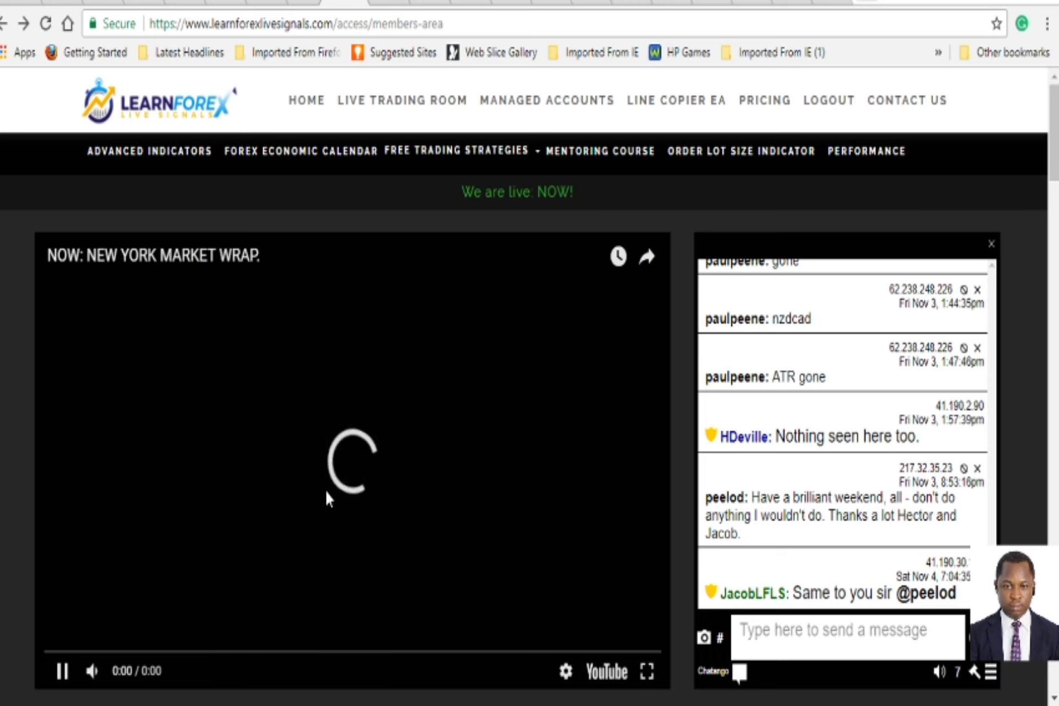
- Mute and pause the New York Market Wrap stream, and dismiss its suggested videos
click(93, 671)
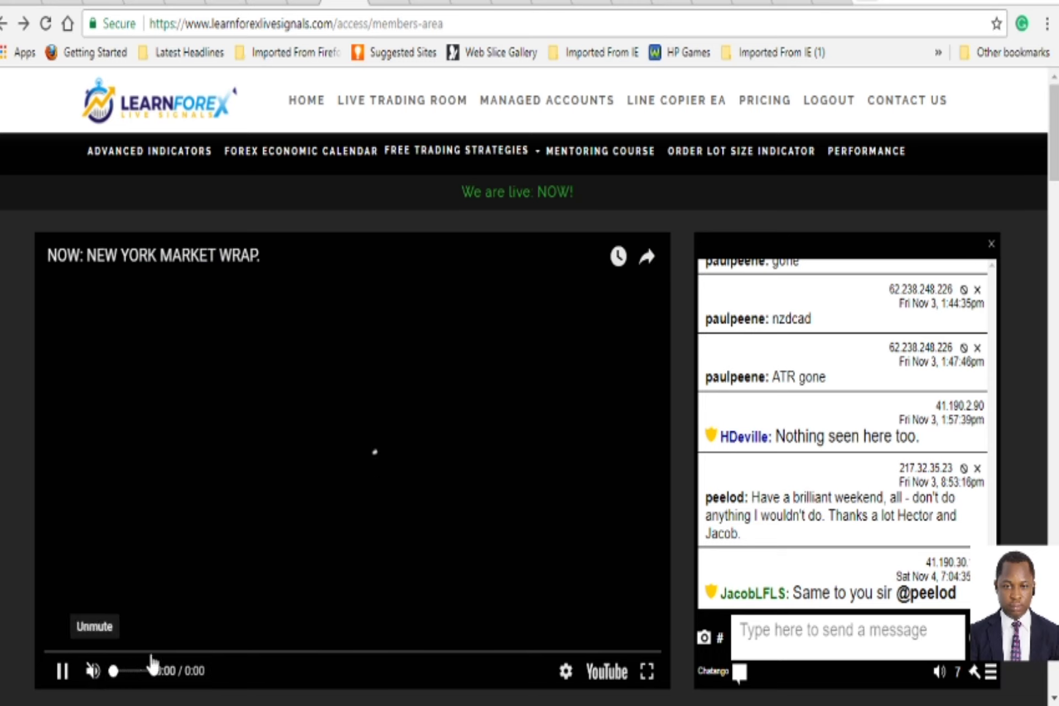
click(566, 673)
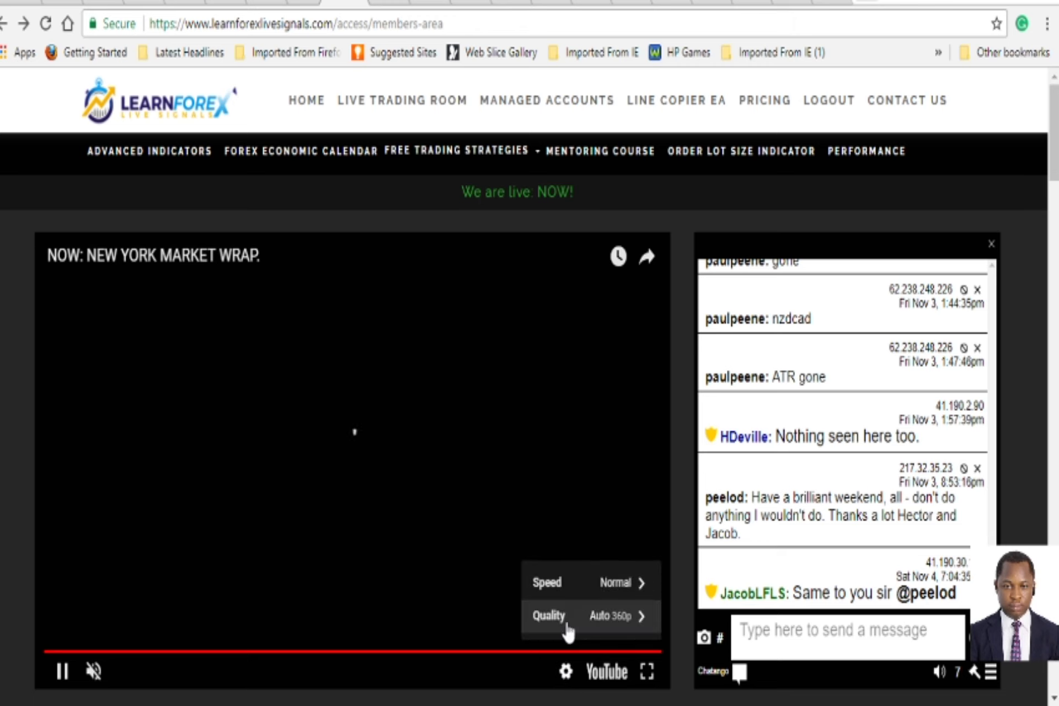
click(612, 617)
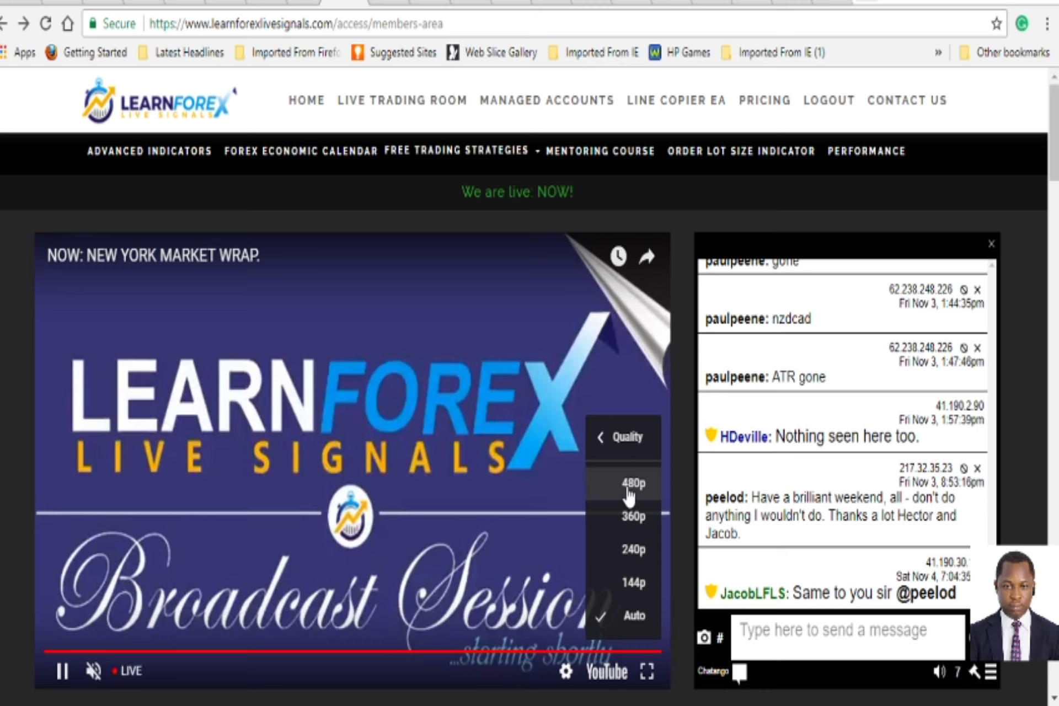
click(63, 671)
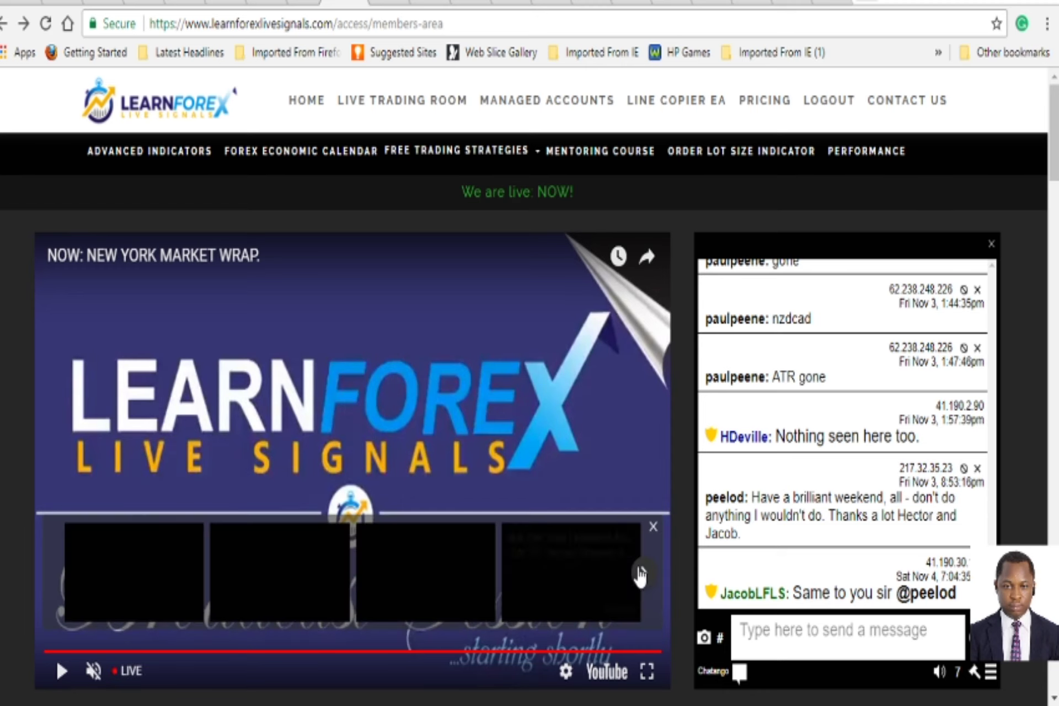
click(653, 526)
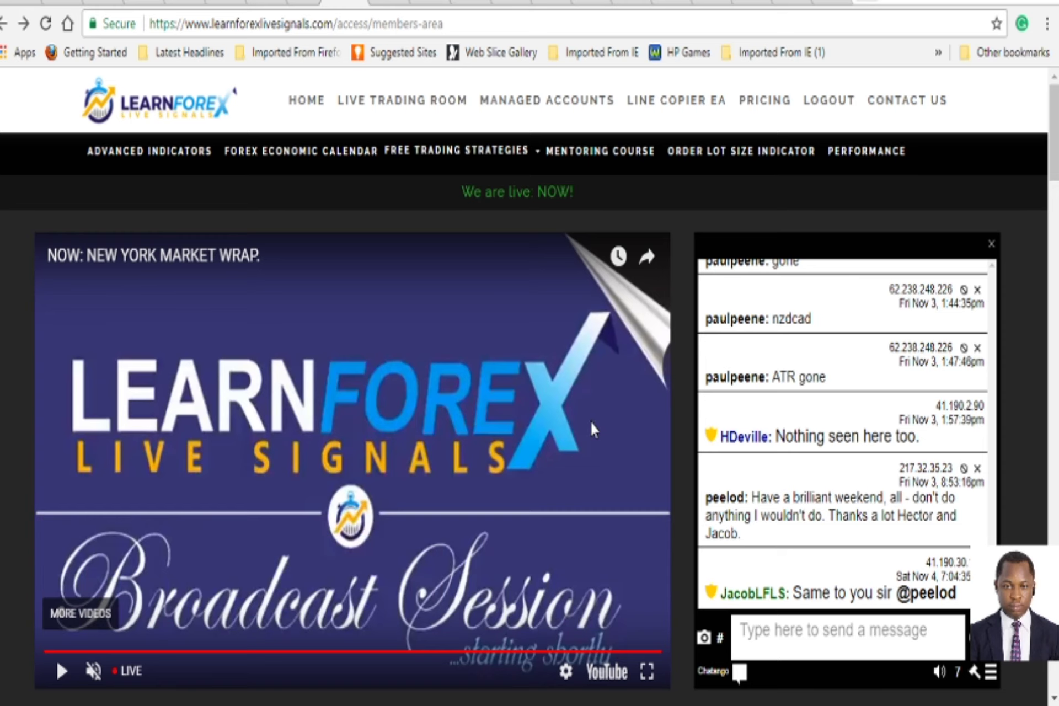
- Switch to the Forex Factory calendar for Nov 7, box its four impact icons in magenta, and undo the box
click(792, 3)
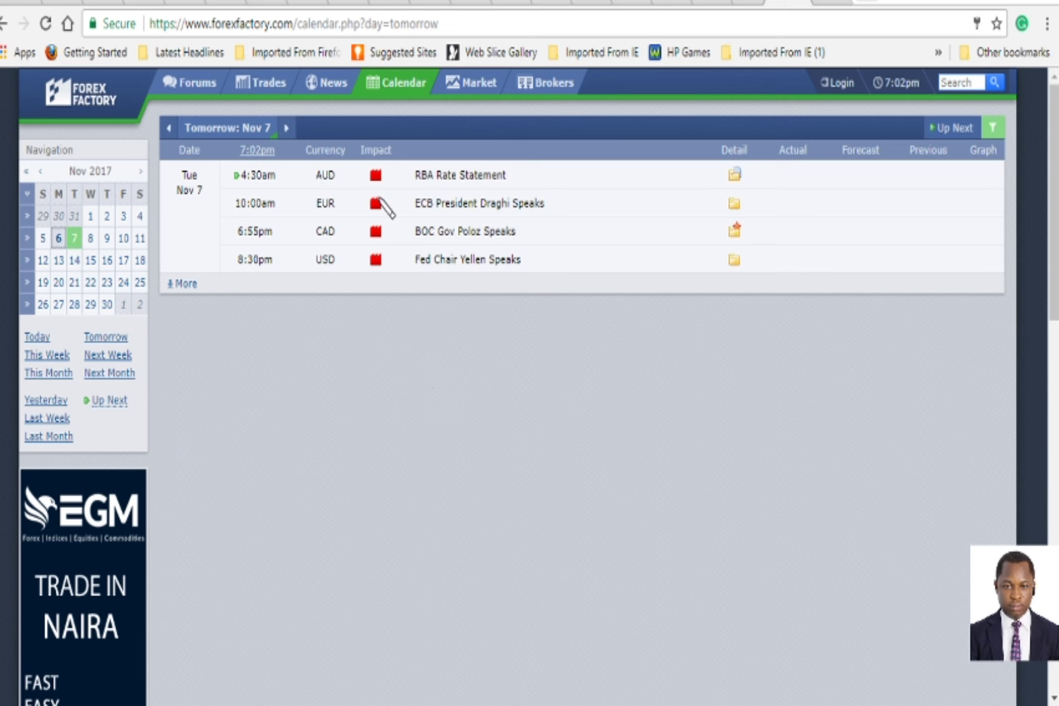
mouse_move(363, 163)
mouse_down()
mouse_move(389, 166)
mouse_move(392, 200)
mouse_move(389, 260)
mouse_move(370, 278)
mouse_move(359, 234)
mouse_move(362, 156)
mouse_up()
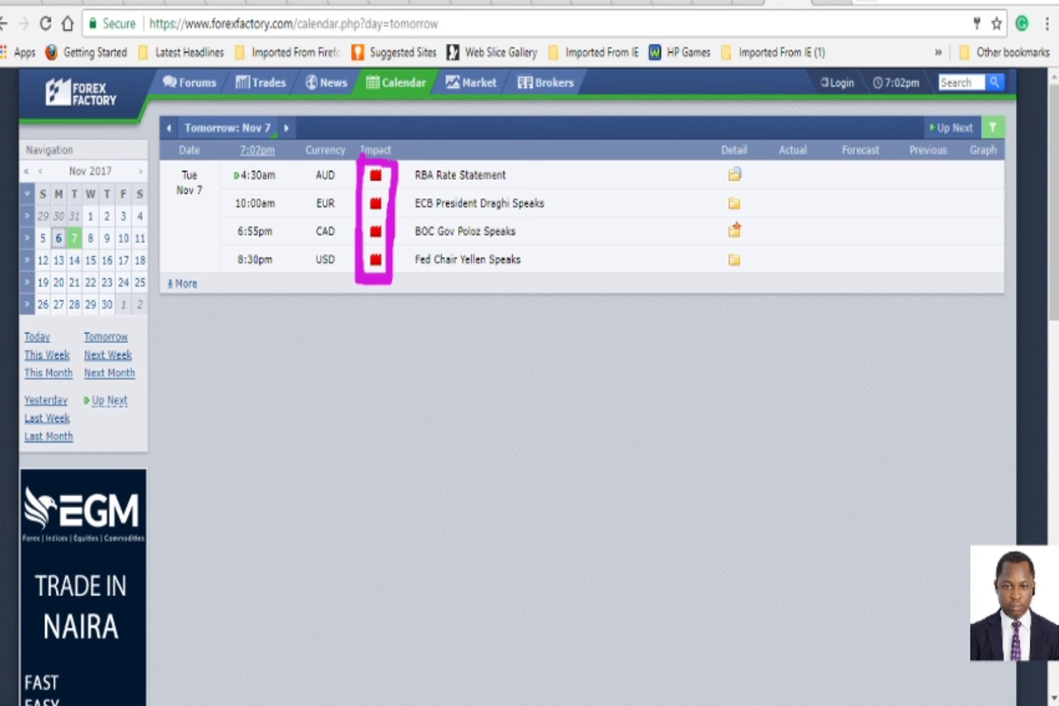
key(ctrl+z)
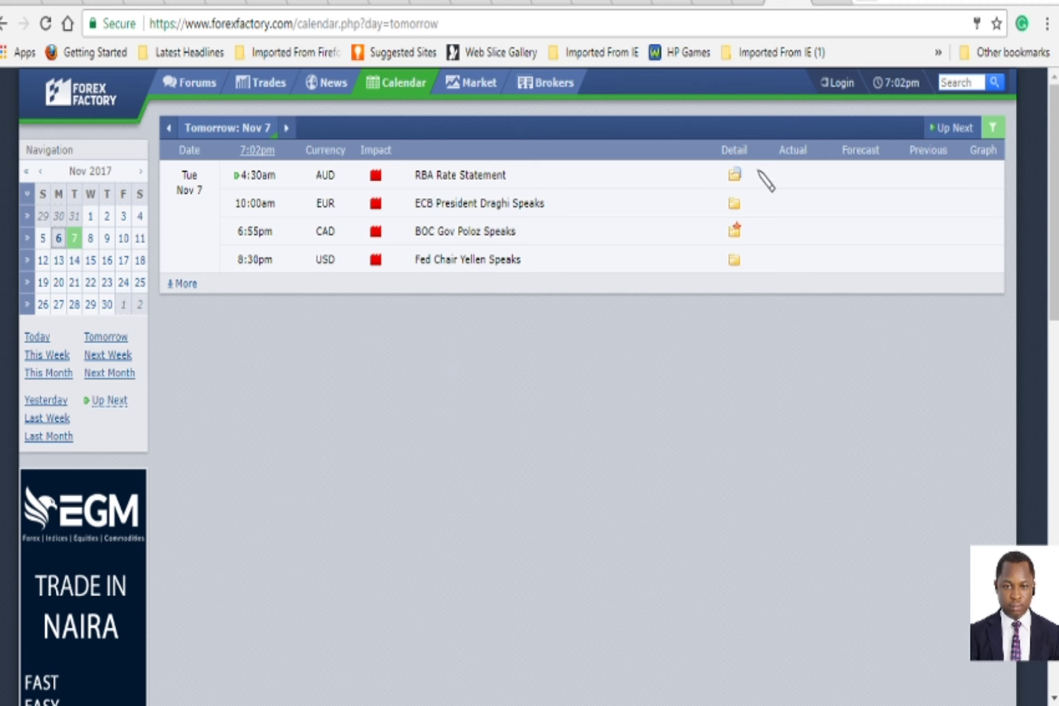
- Mark the Actual-to-Graph area, the four currencies and the event times on the calendar in magenta, and clear the marks
mouse_move(758, 169)
mouse_down()
mouse_move(758, 262)
mouse_move(964, 264)
mouse_move(988, 211)
mouse_move(862, 161)
mouse_move(744, 168)
mouse_up()
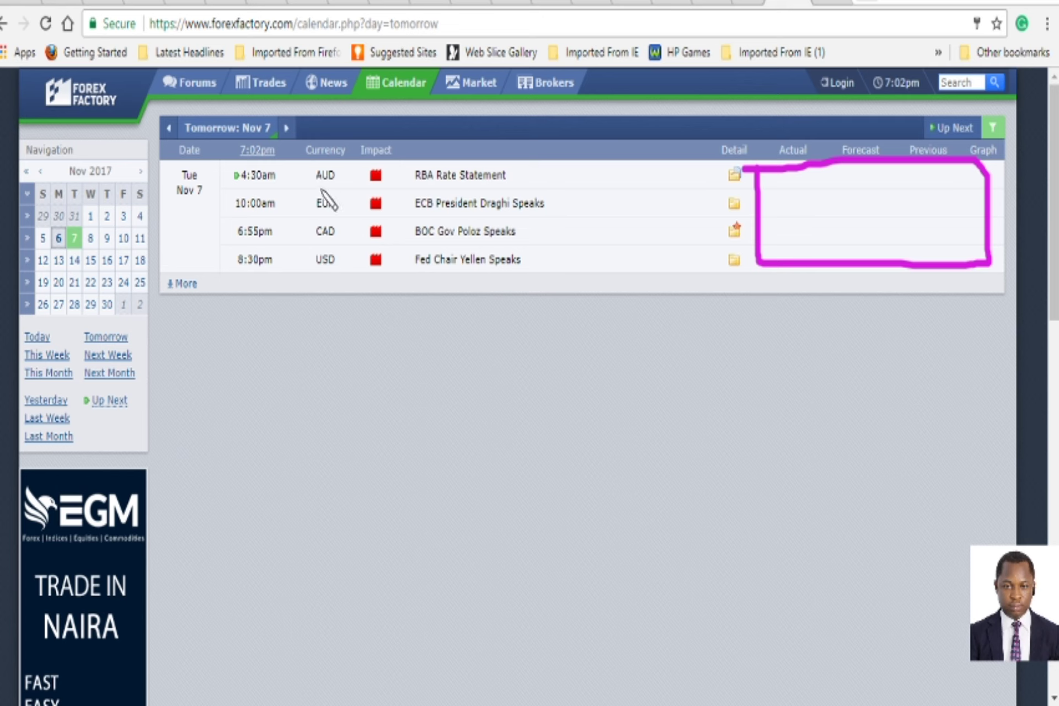
mouse_move(313, 187)
mouse_down()
mouse_move(331, 188)
mouse_move(338, 246)
mouse_move(319, 274)
mouse_move(334, 274)
mouse_up()
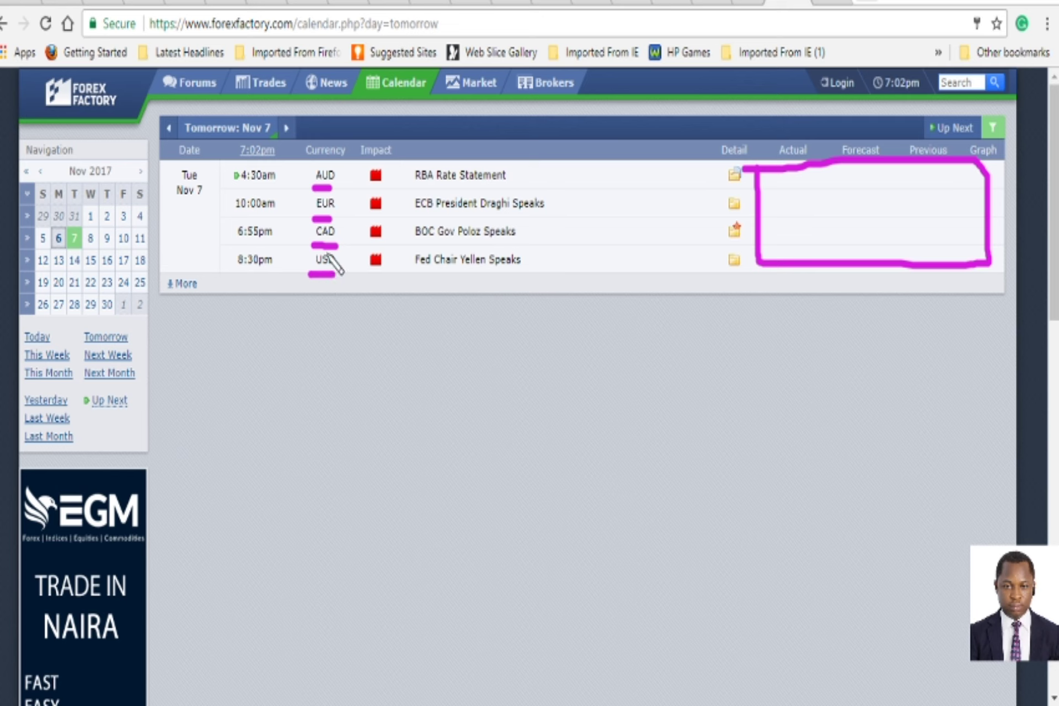
mouse_move(225, 166)
mouse_down()
mouse_move(282, 168)
mouse_move(276, 266)
mouse_move(228, 271)
mouse_move(231, 148)
mouse_up()
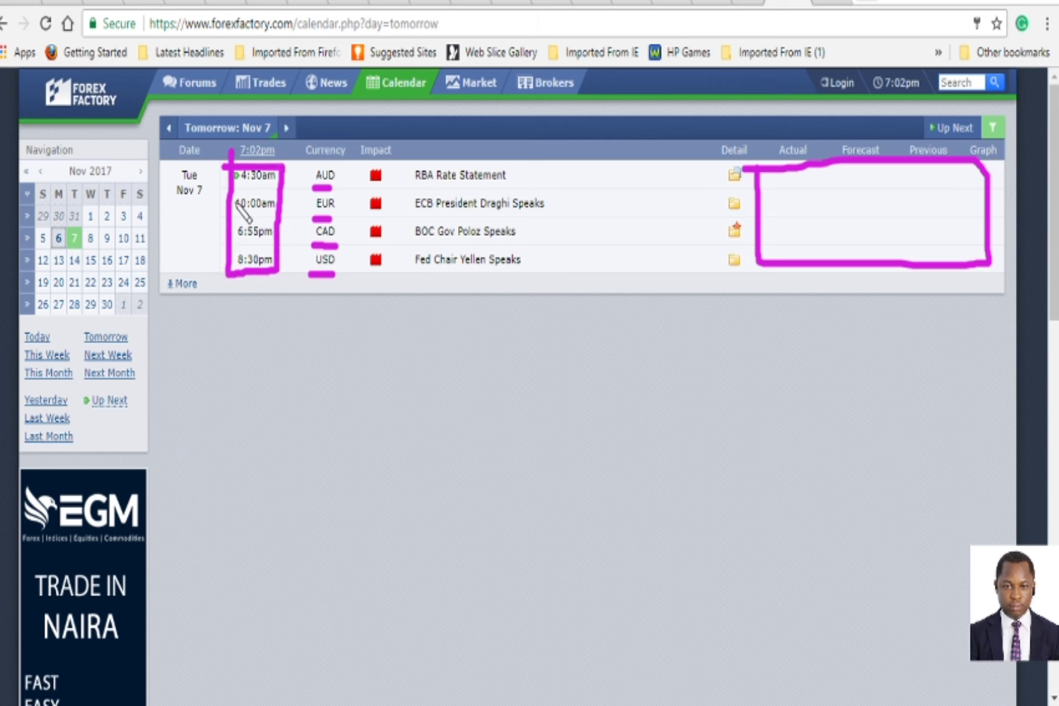
key(Escape)
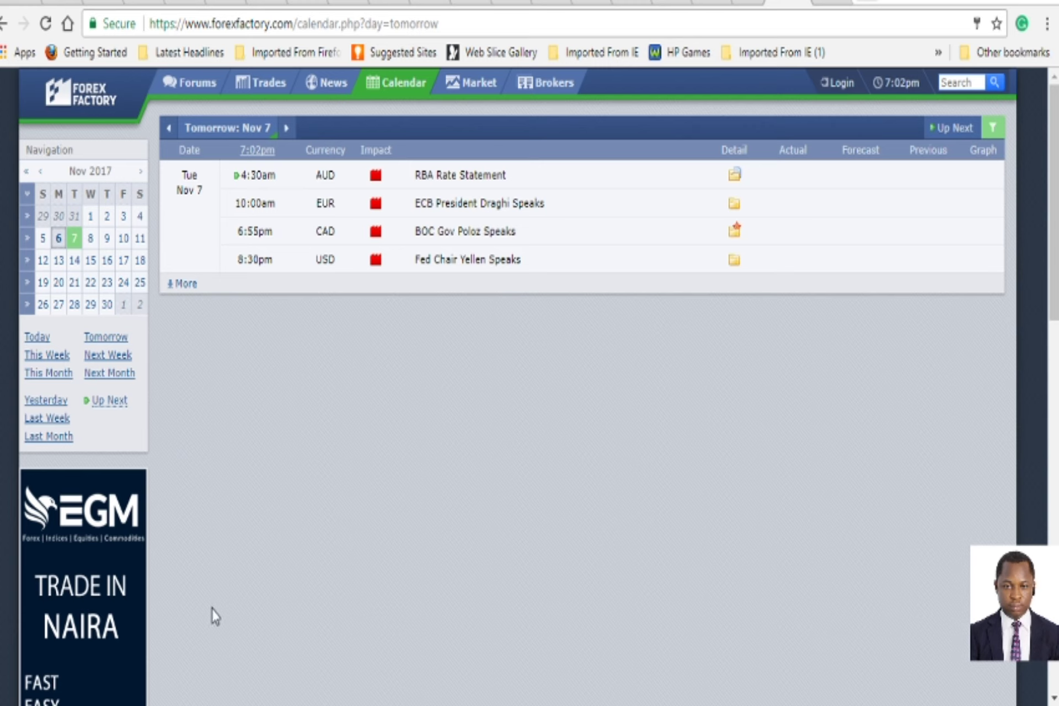
- Switch to the EURUSD daily chart in MetaTrader, compress its vertical price scale, and activate the Trendline tool
click(218, 705)
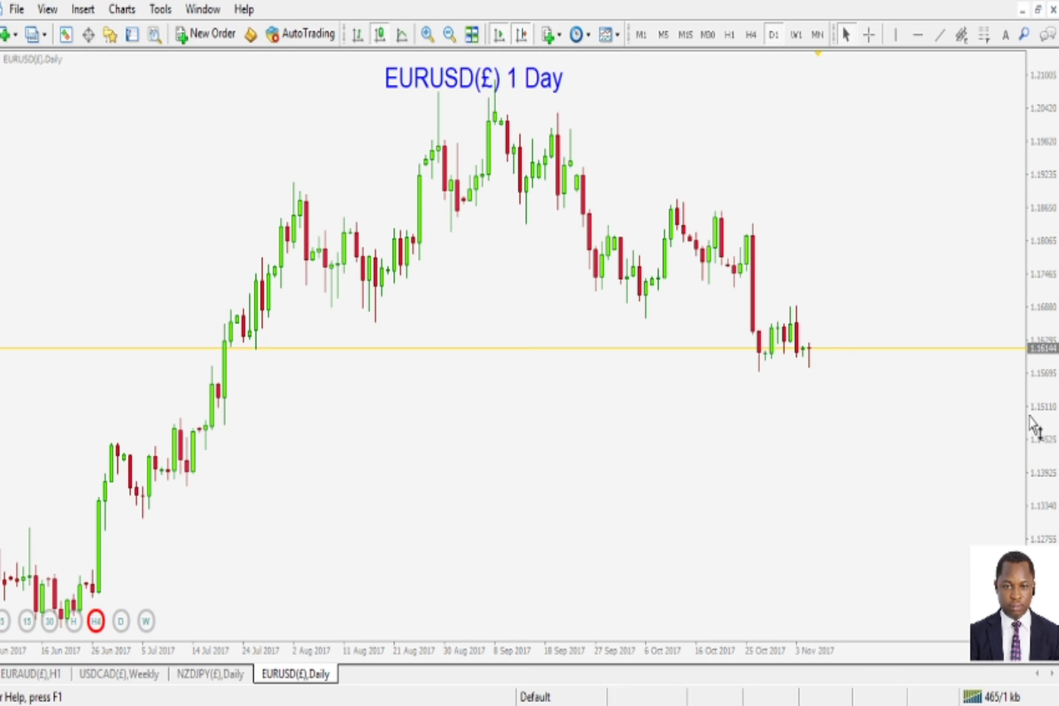
drag(1033, 425, 1029, 449)
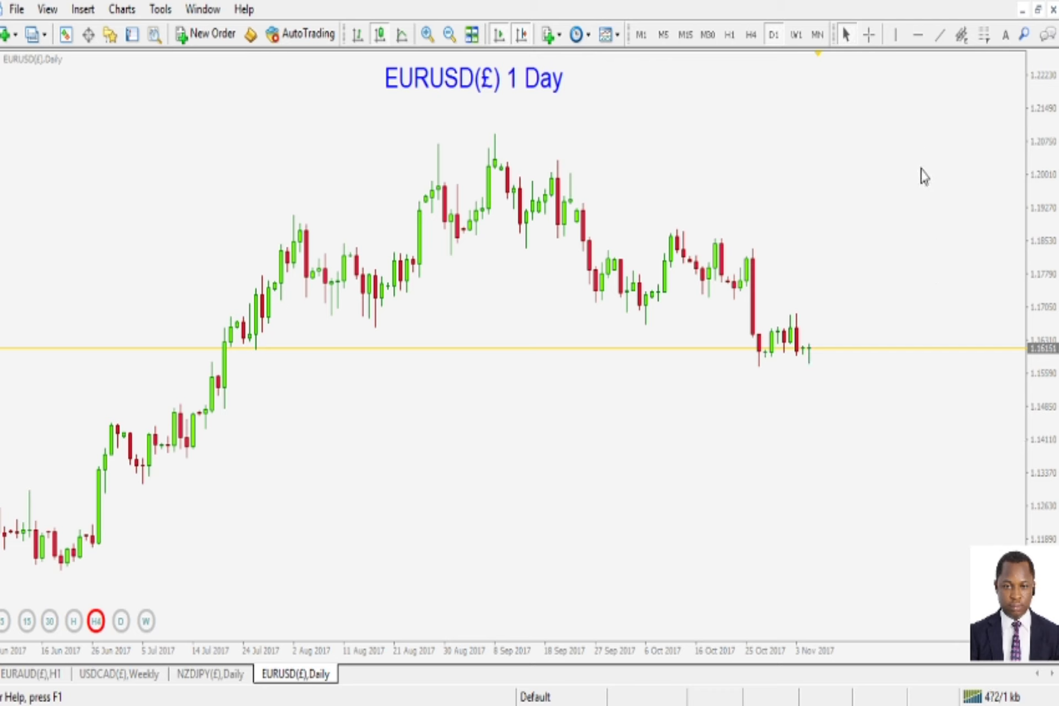
click(938, 40)
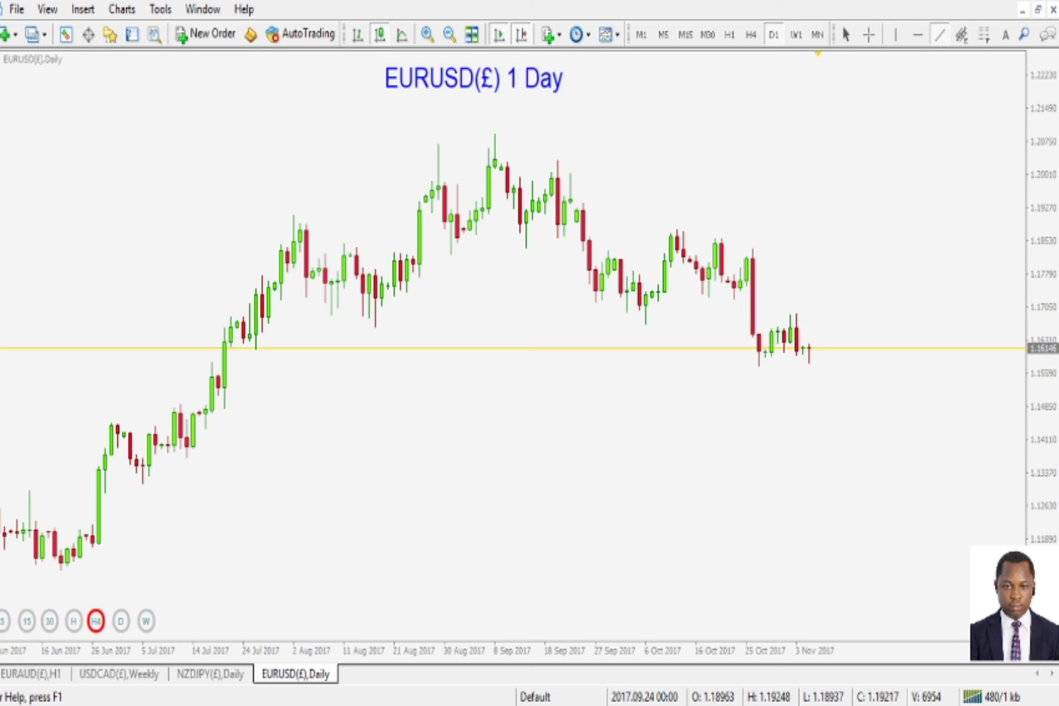
- Underline the mid-August and early-October lows on the EURUSD chart in magenta and label each one S
drag(391, 326, 359, 326)
mouse_move(622, 324)
mouse_down()
mouse_move(667, 325)
mouse_move(615, 324)
mouse_up()
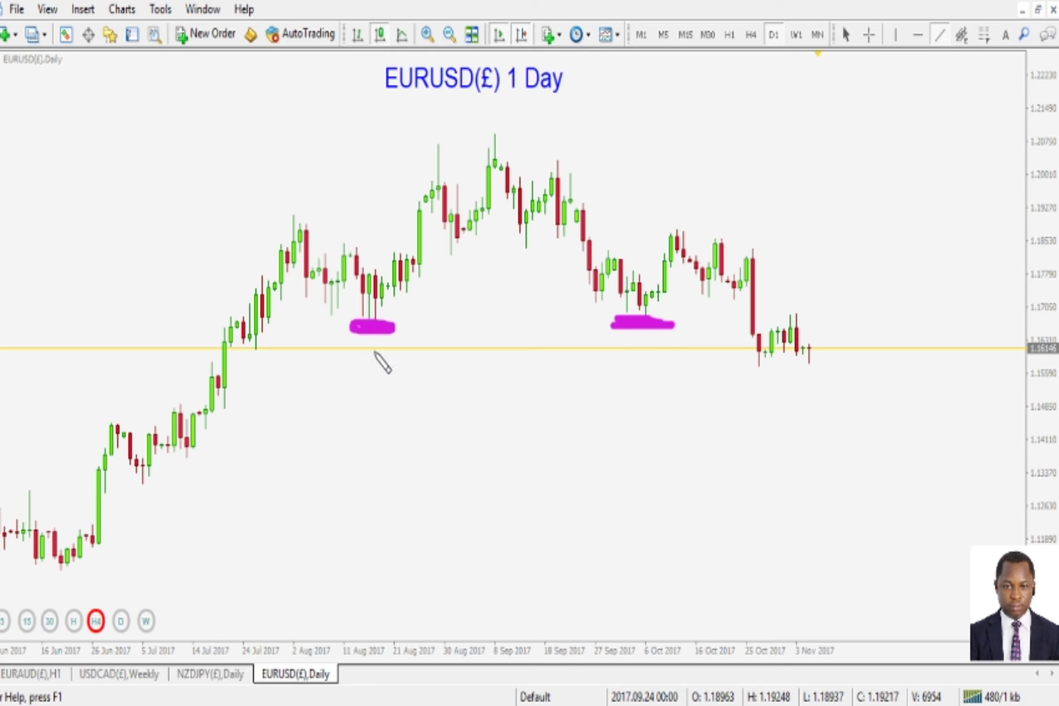
mouse_move(381, 346)
mouse_down()
mouse_move(362, 365)
mouse_move(384, 363)
mouse_up()
drag(650, 340, 645, 360)
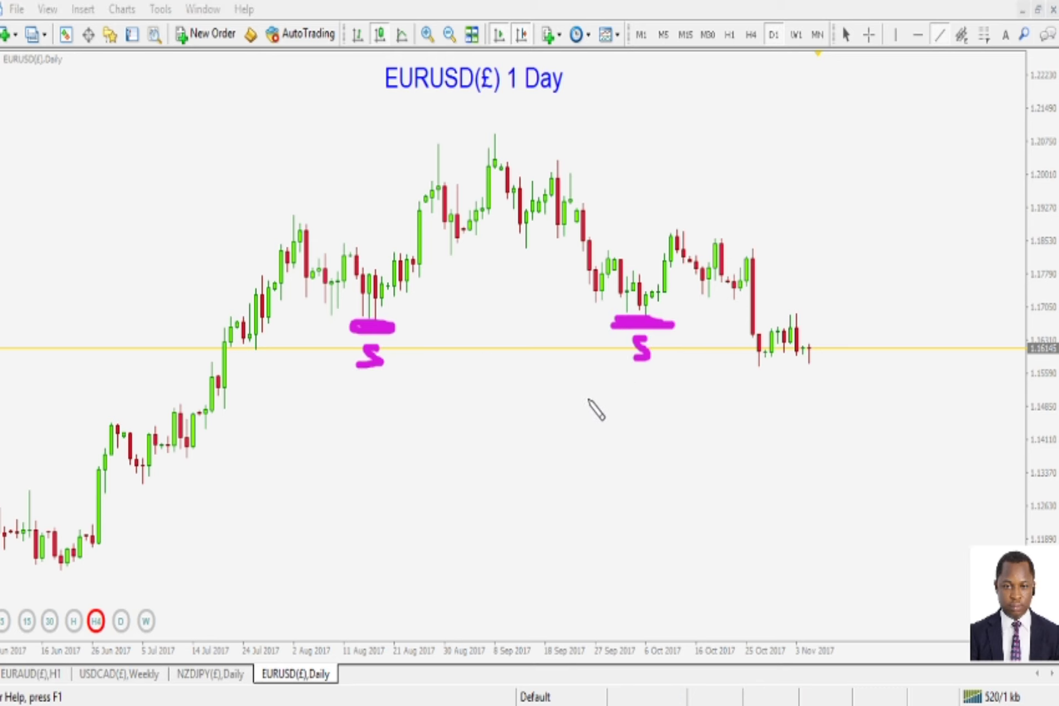
- Mark the early-August high with an S, shade across the three highest peaks, and clear all the marks
drag(288, 229, 309, 219)
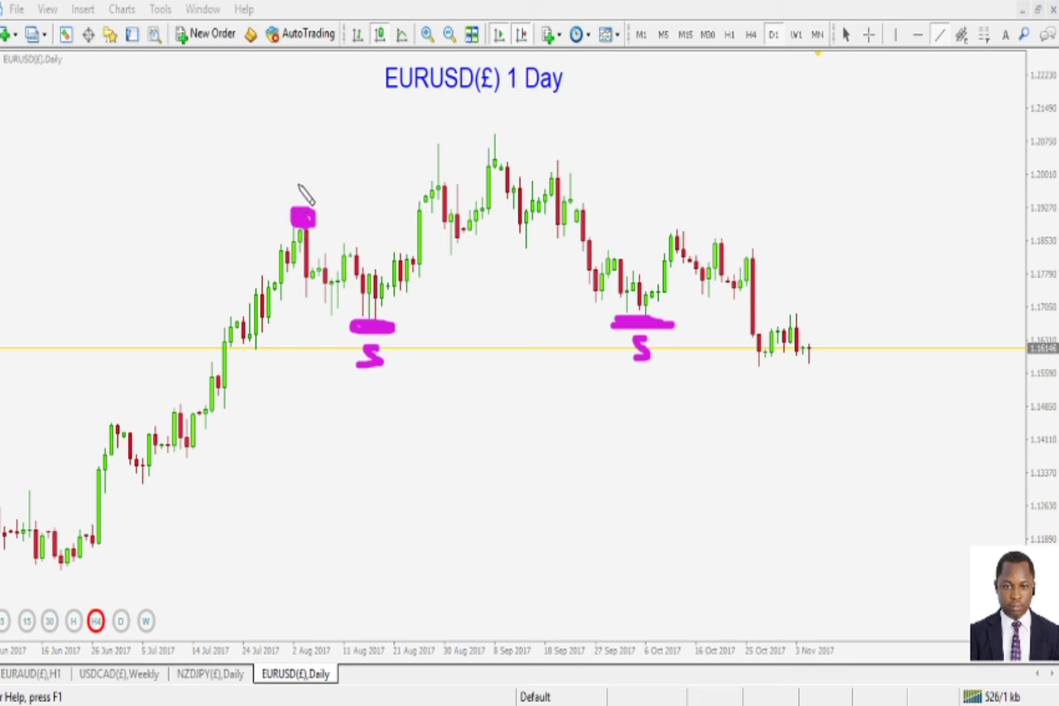
drag(312, 170, 297, 212)
mouse_move(432, 146)
mouse_down()
mouse_move(587, 144)
mouse_move(557, 164)
mouse_move(508, 157)
mouse_up()
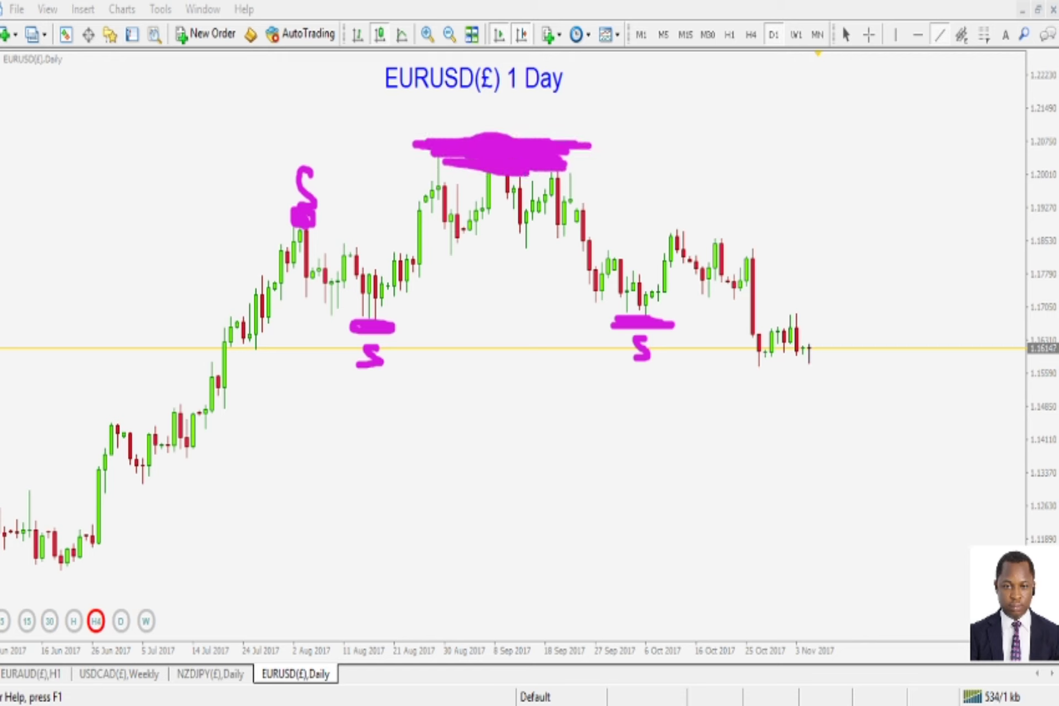
key(ctrl+shift+7)
- Mark the three highest peaks, the early-August high and the three October highs in magenta, and clear all the marks
drag(436, 144, 427, 150)
drag(504, 137, 491, 143)
drag(559, 158, 558, 165)
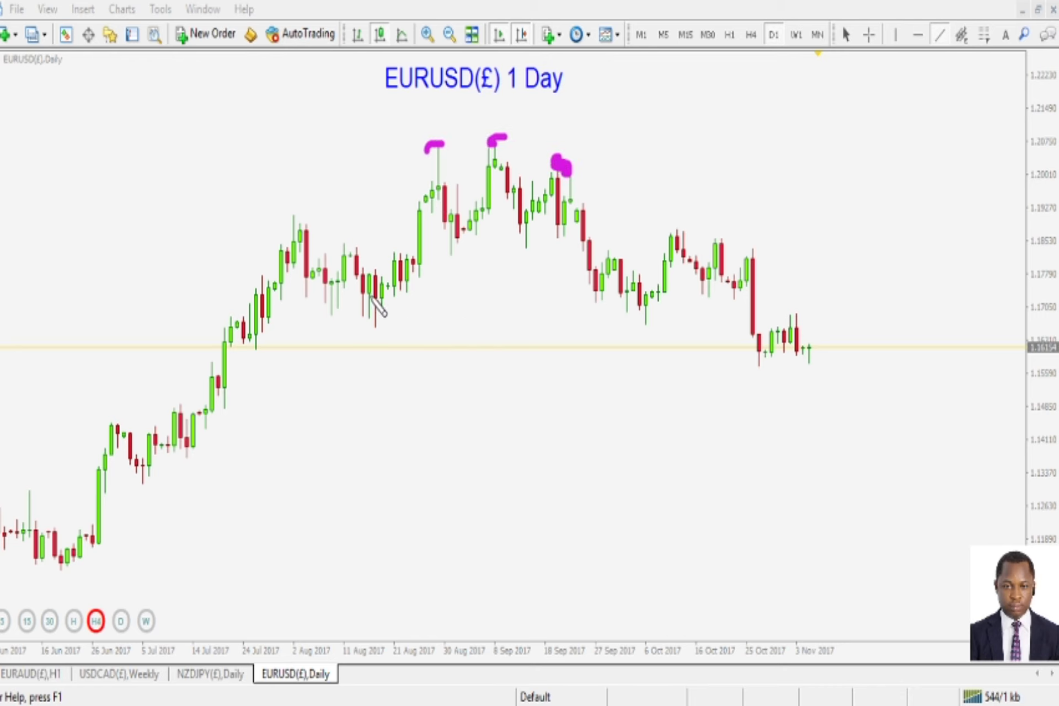
drag(300, 232, 297, 221)
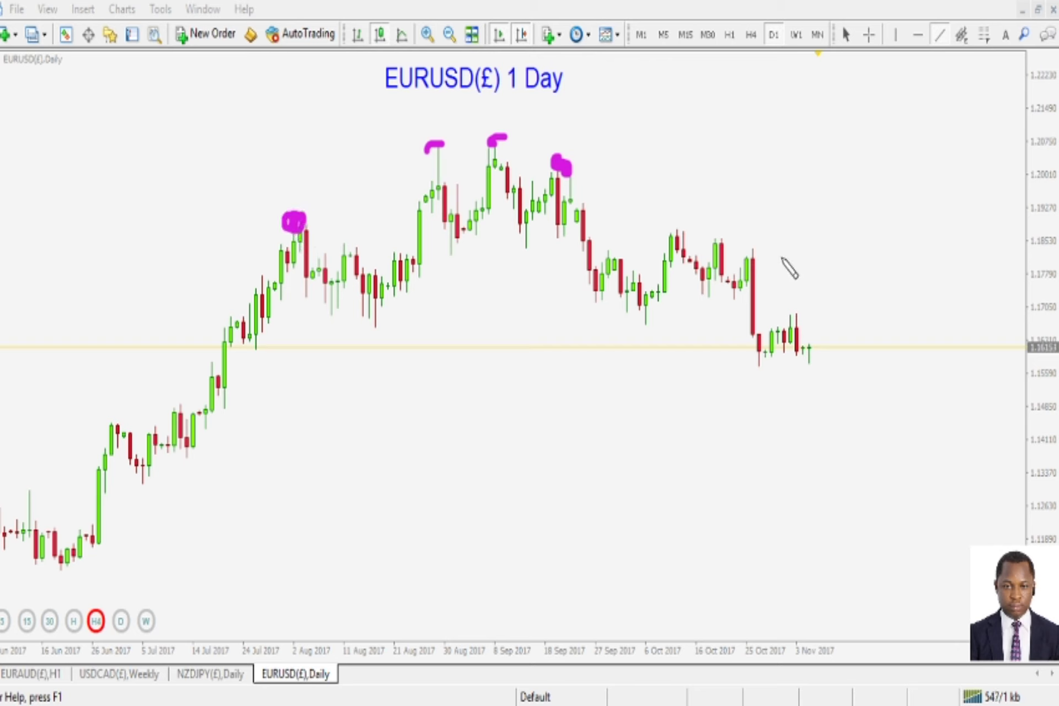
drag(715, 243, 755, 257)
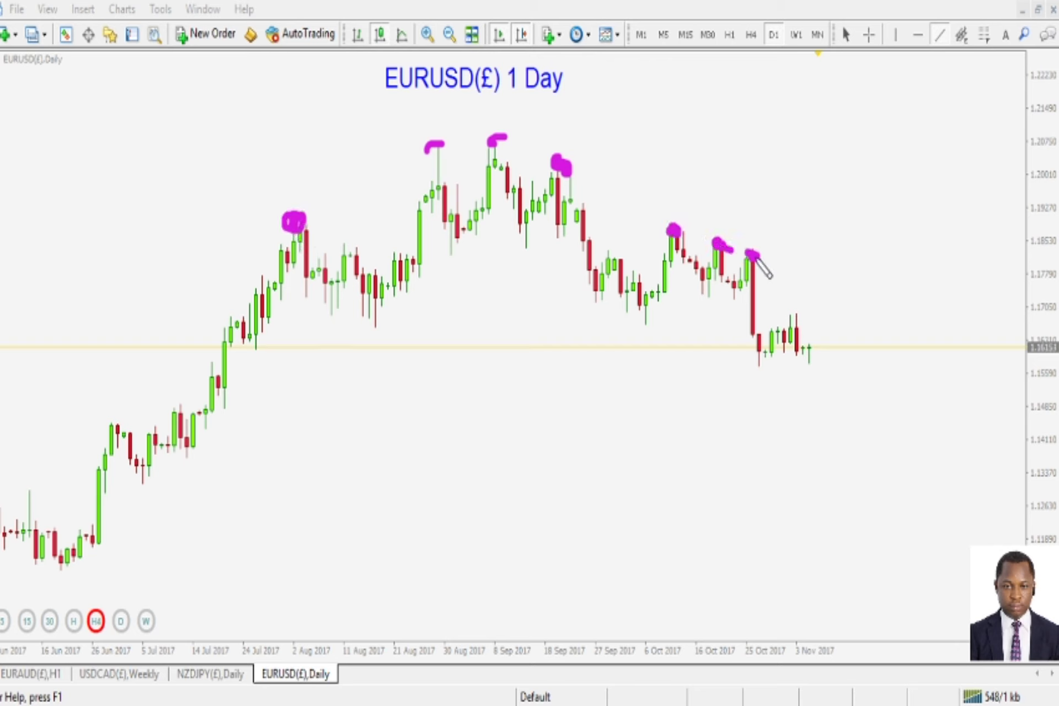
mouse_move(681, 337)
mouse_down()
mouse_move(772, 270)
mouse_move(629, 223)
mouse_move(777, 310)
mouse_up()
key(Escape)
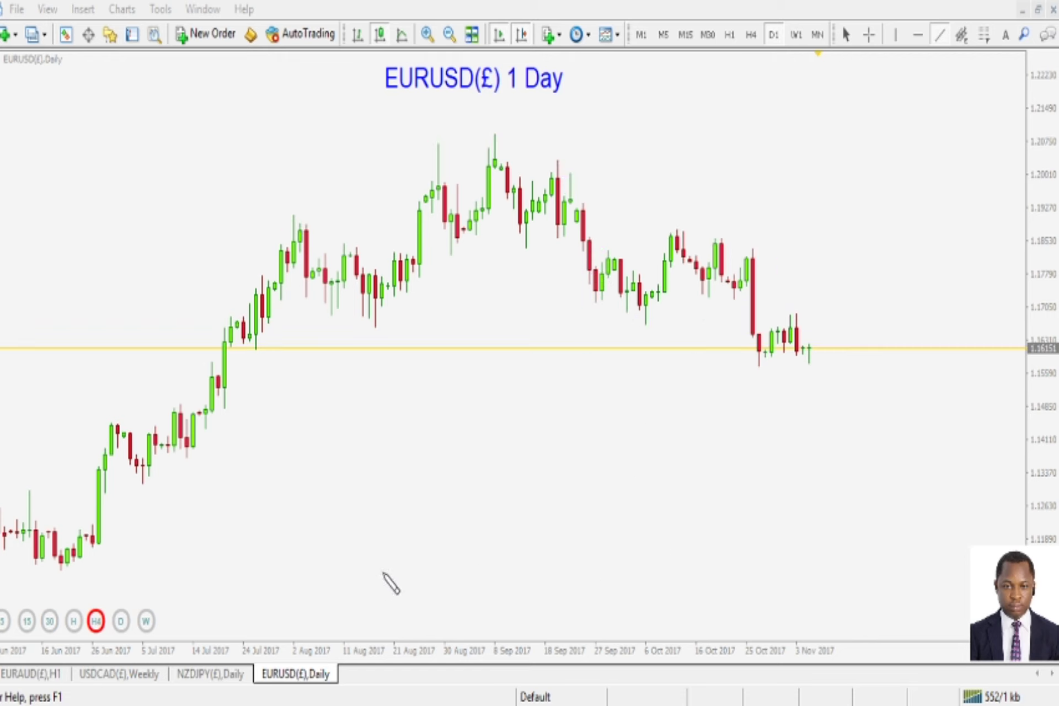
- Sketch a magenta head-and-shoulders zigzag below the price candles and label its three peaks S, H and S in blue
mouse_move(305, 618)
mouse_down()
mouse_move(392, 539)
mouse_move(471, 424)
mouse_move(527, 515)
mouse_move(586, 378)
mouse_move(629, 510)
mouse_move(678, 424)
mouse_move(728, 596)
mouse_up()
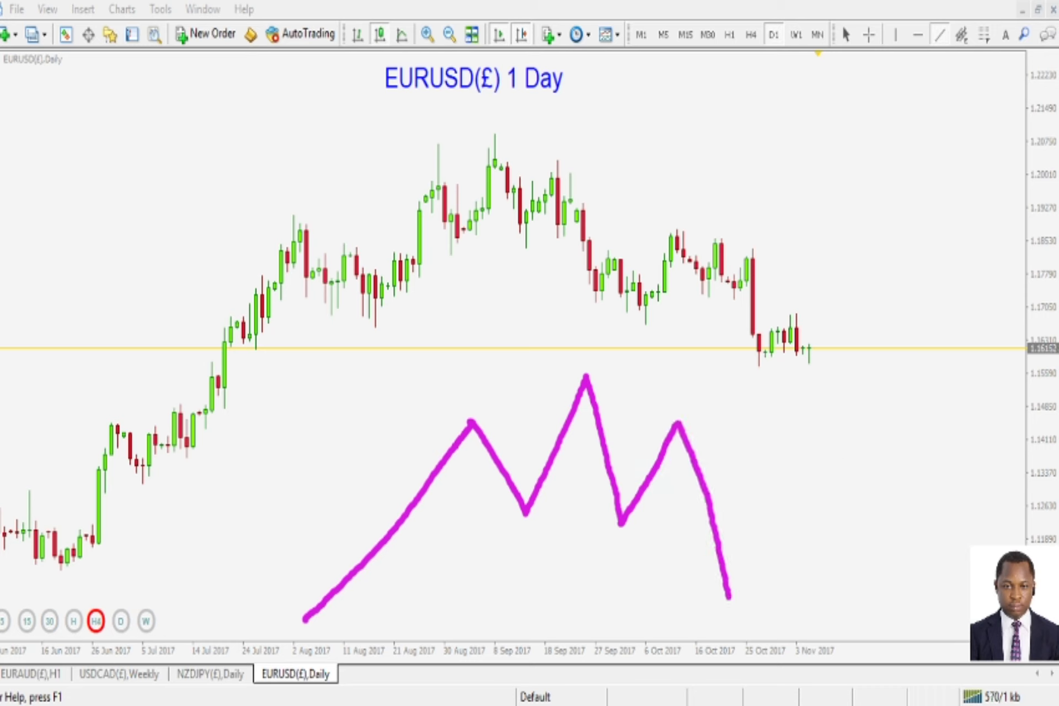
mouse_move(452, 422)
mouse_down()
mouse_move(497, 421)
mouse_move(475, 398)
mouse_move(466, 408)
mouse_up()
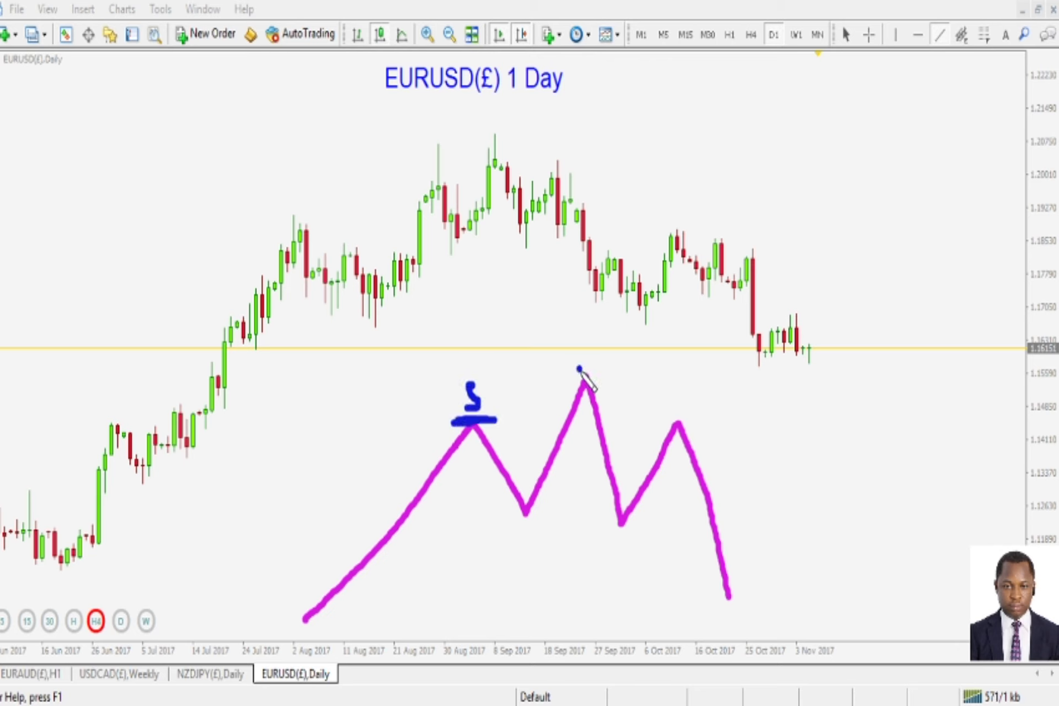
mouse_move(579, 373)
mouse_down()
mouse_move(577, 329)
mouse_move(588, 372)
mouse_up()
drag(577, 351, 595, 351)
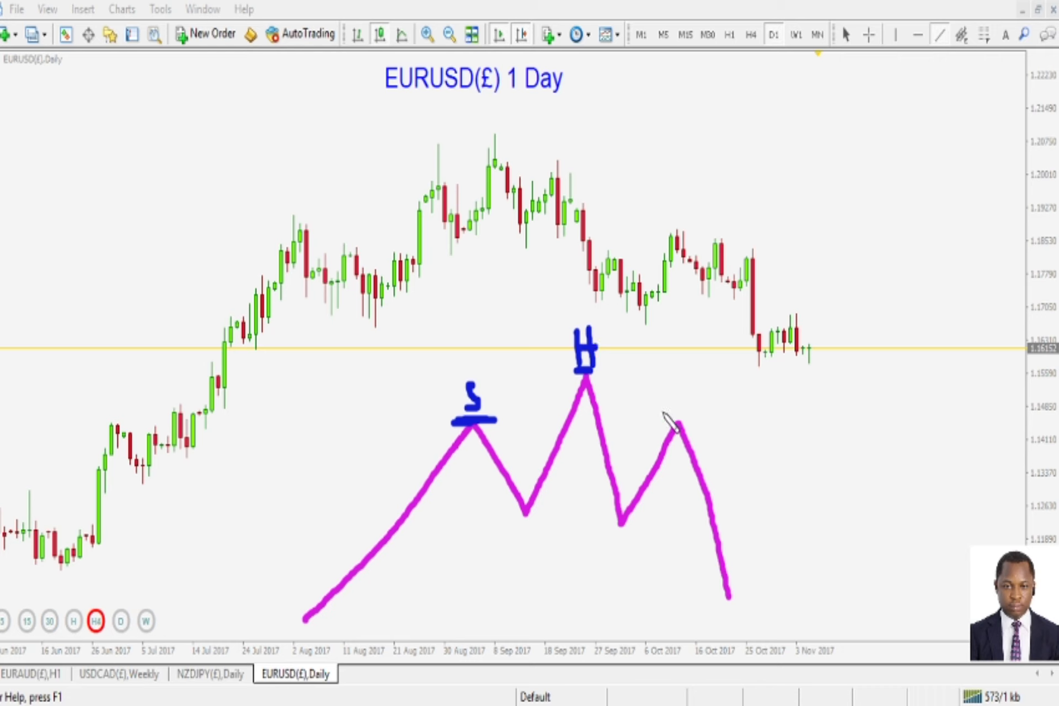
mouse_move(661, 418)
mouse_down()
mouse_move(685, 418)
mouse_move(669, 407)
mouse_up()
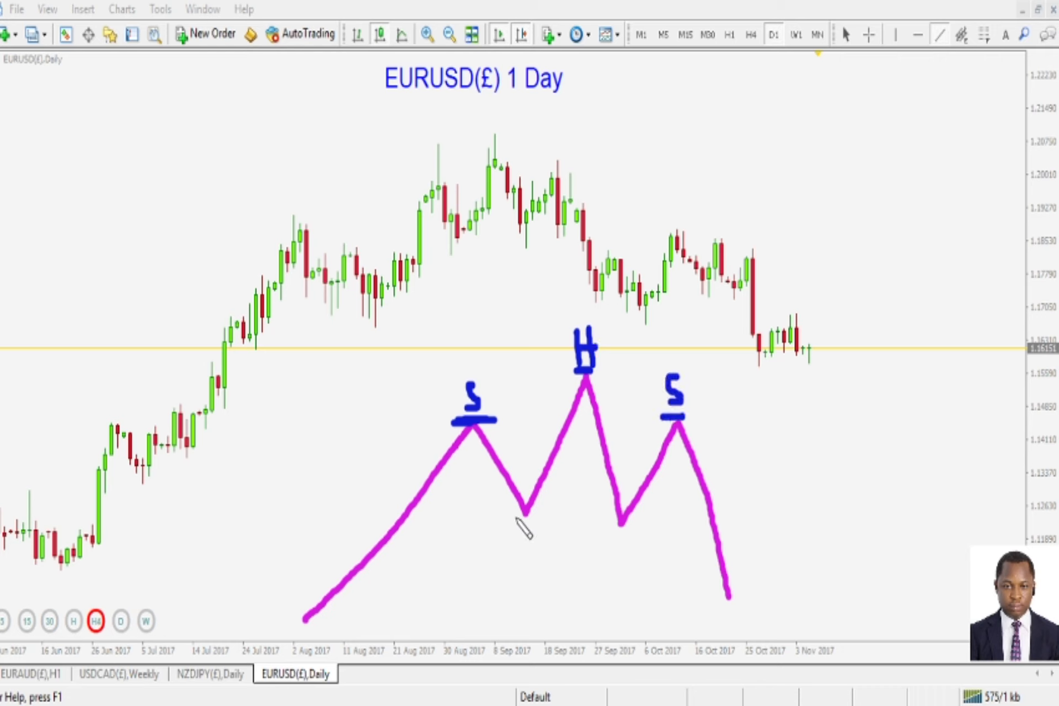
- Draw a blue neckline under the sketch's two troughs, and add the magenta retest of it with a downward arrow
drag(489, 518, 824, 526)
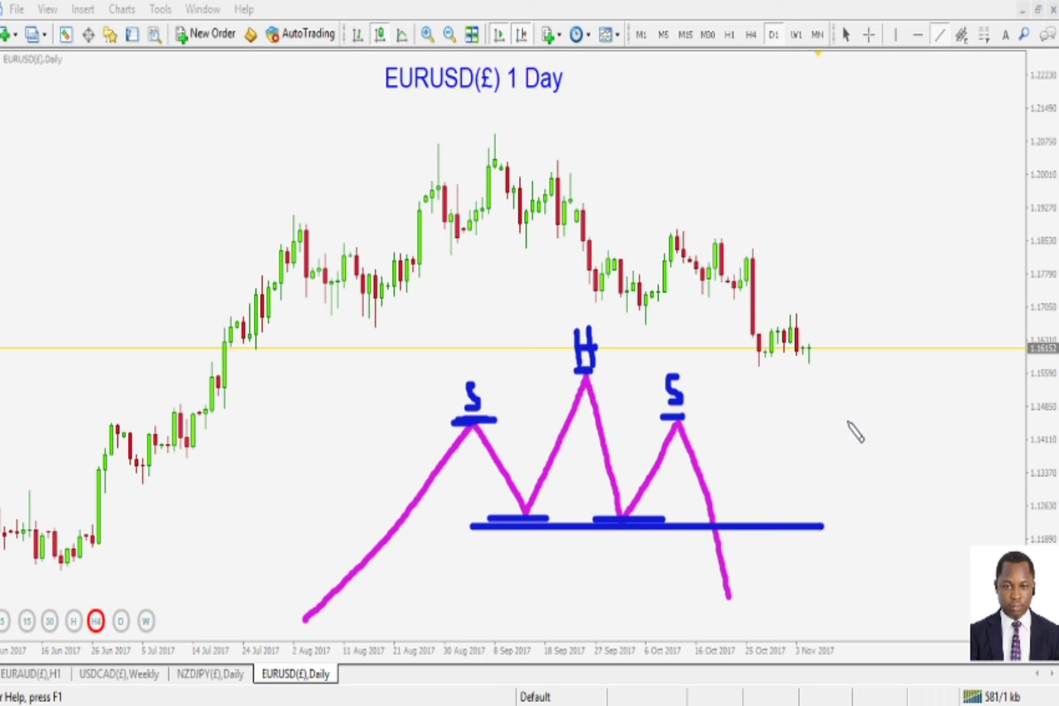
drag(728, 595, 756, 528)
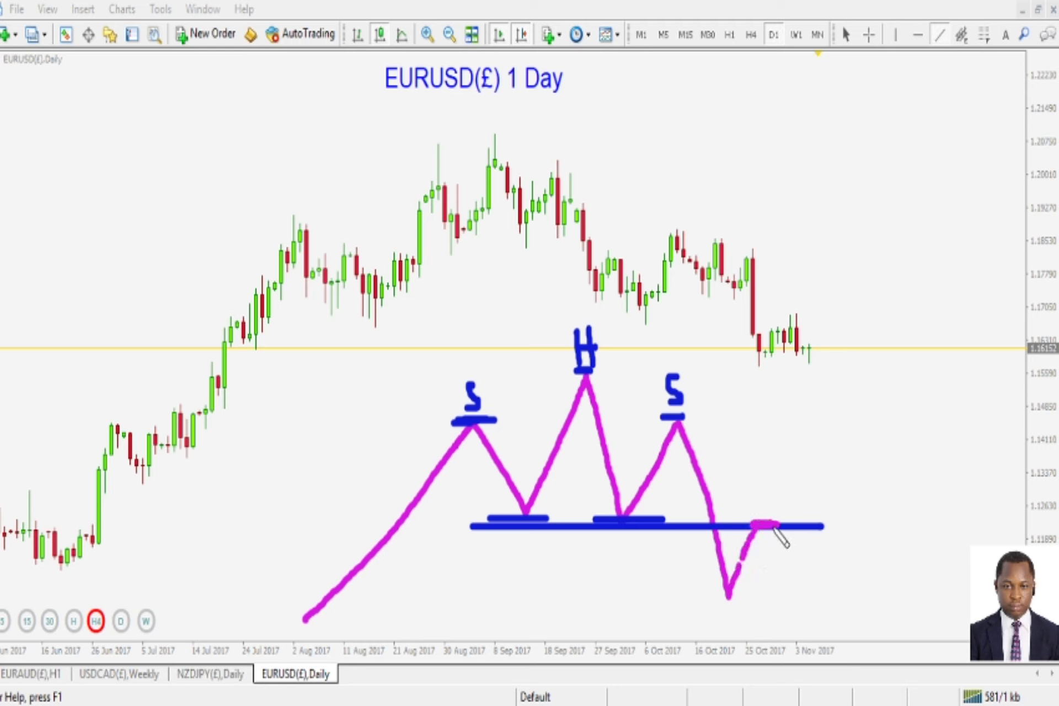
drag(644, 522, 598, 525)
drag(498, 531, 539, 529)
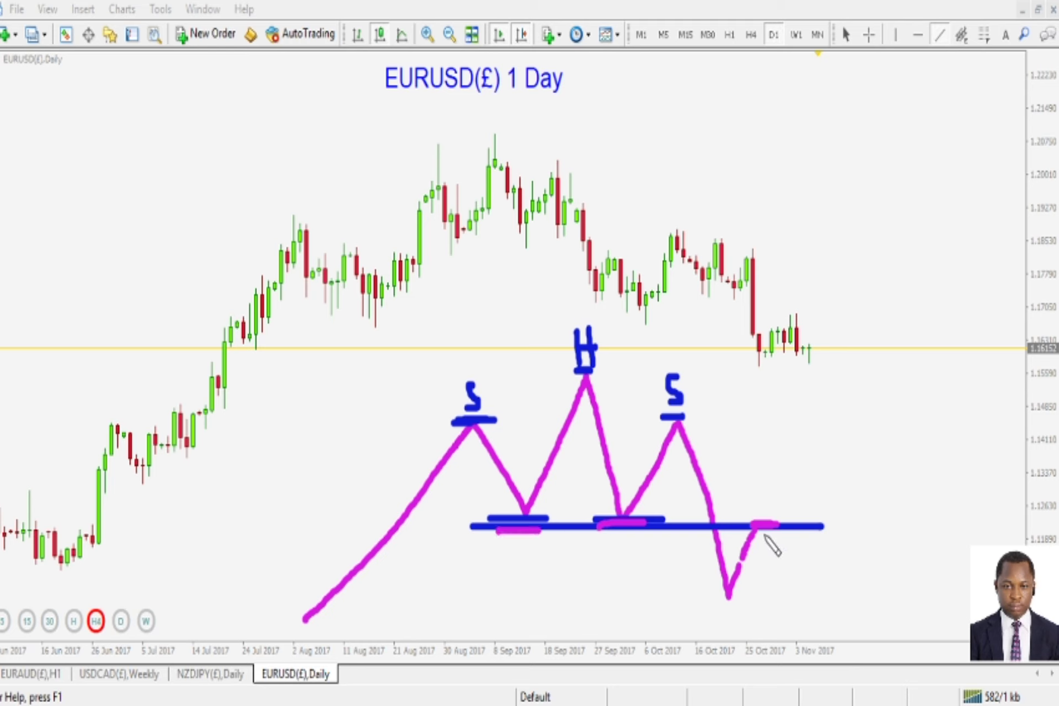
mouse_move(761, 527)
mouse_down()
mouse_move(793, 640)
mouse_move(801, 622)
mouse_up()
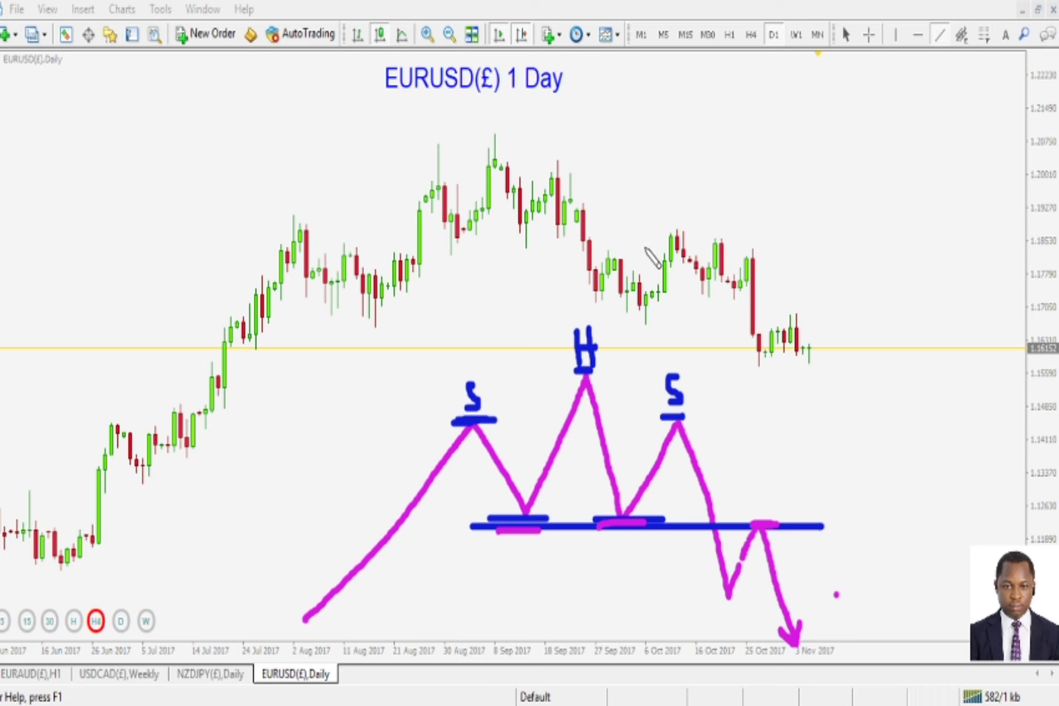
- Draw orange measuring lines for the head-to-neckline height and its projection below the neckline, and label the head's peak A in red
mouse_move(568, 373)
mouse_down()
mouse_move(618, 369)
mouse_move(592, 436)
mouse_move(595, 527)
mouse_move(621, 523)
mouse_move(598, 534)
mouse_up()
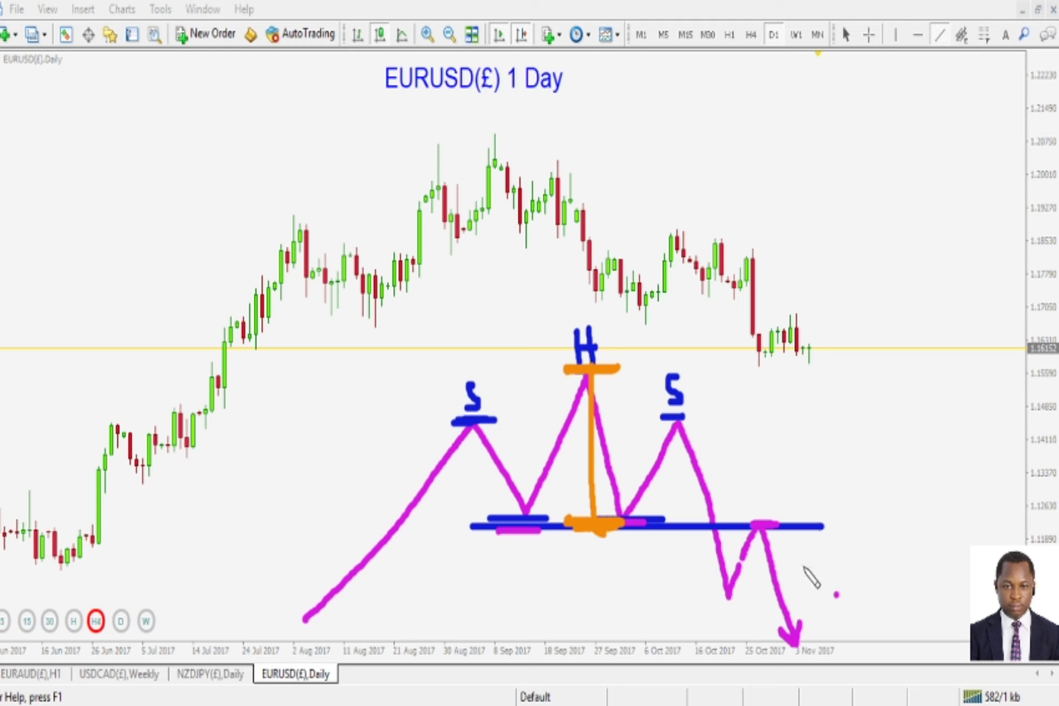
mouse_move(798, 523)
mouse_down()
mouse_move(851, 522)
mouse_move(841, 598)
mouse_move(848, 680)
mouse_move(818, 680)
mouse_move(882, 679)
mouse_up()
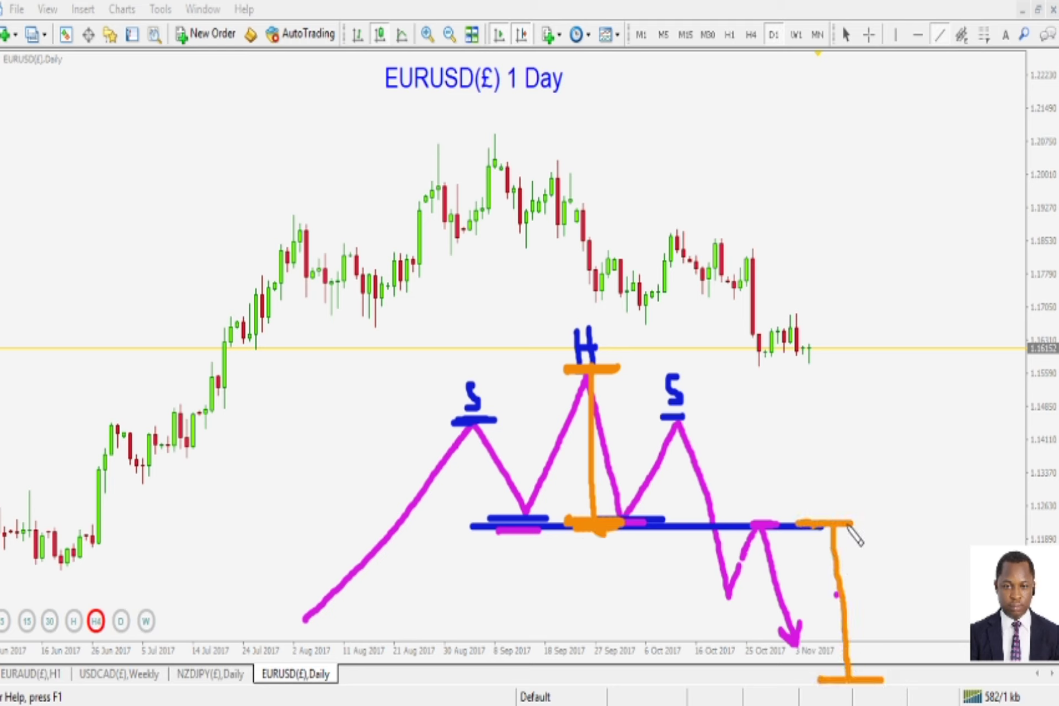
drag(836, 540, 843, 671)
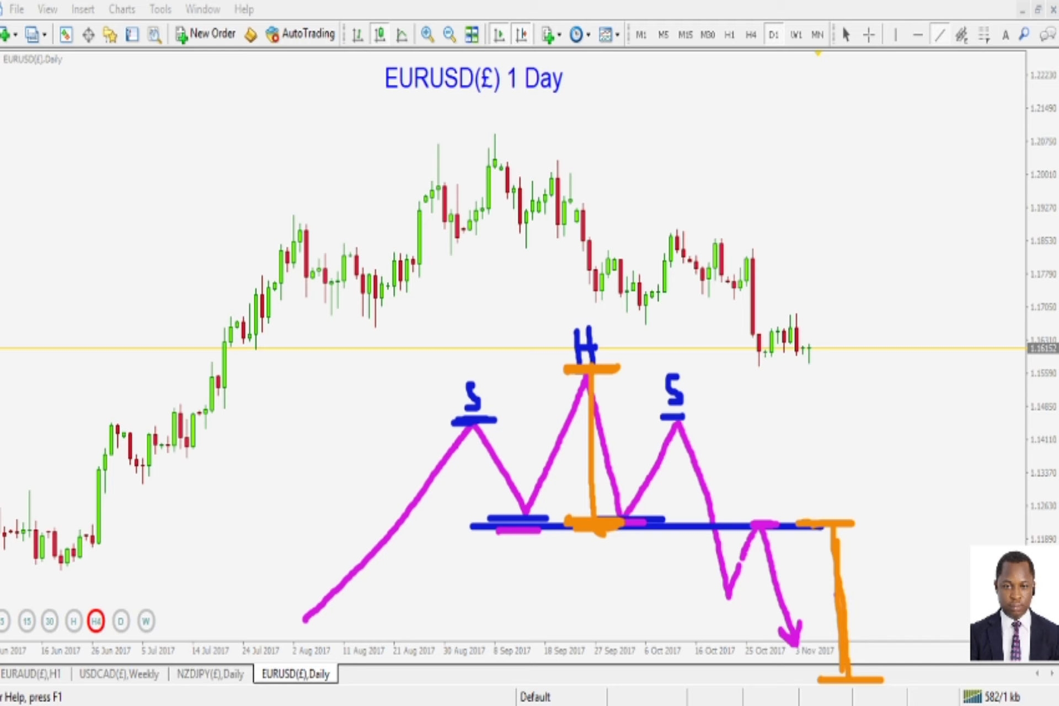
mouse_move(539, 387)
mouse_down()
mouse_move(553, 349)
mouse_move(563, 381)
mouse_up()
drag(544, 370, 562, 368)
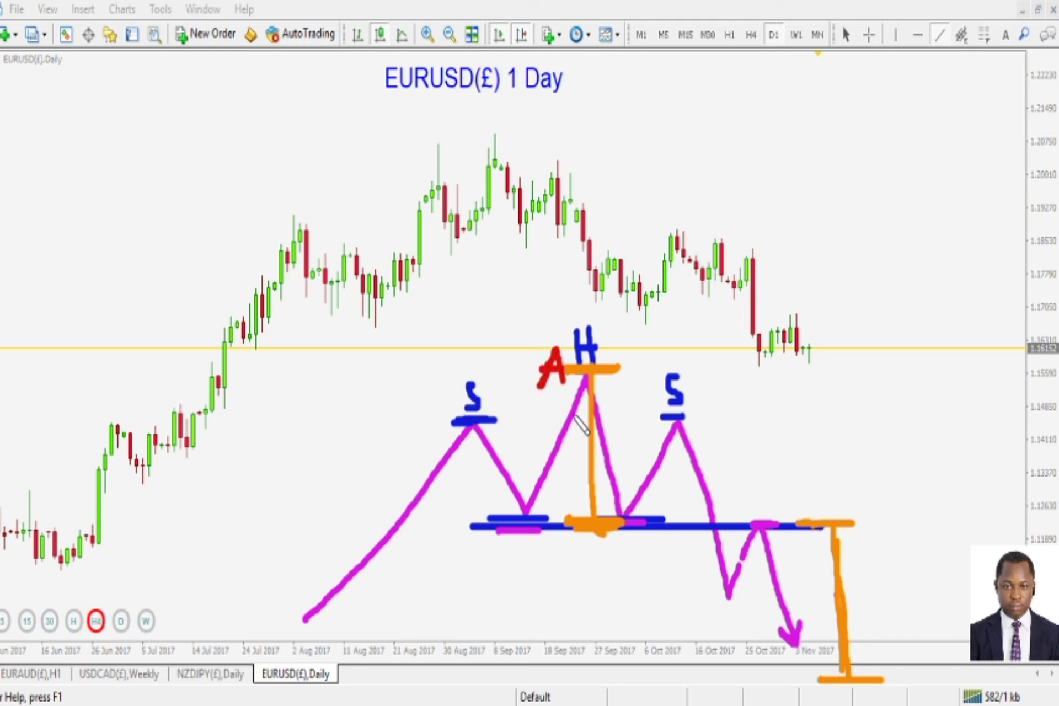
- Label the neckline end of the head's measuring line B, and the projected measuring line's ends C and D, in red
drag(553, 518, 556, 547)
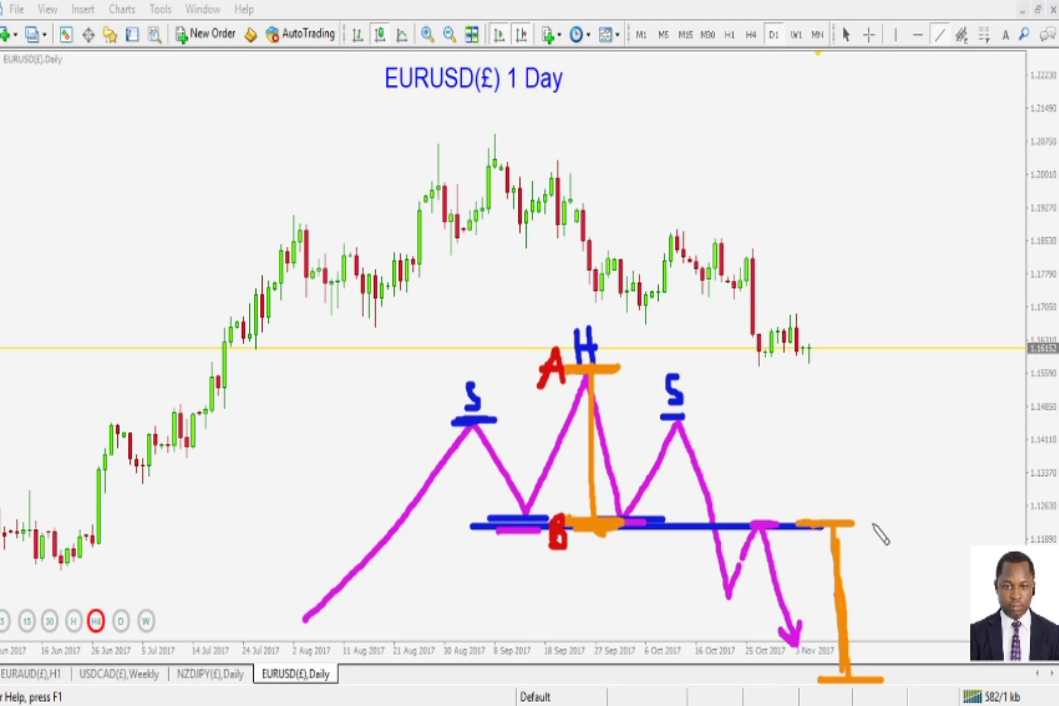
drag(882, 516, 882, 532)
drag(888, 658, 904, 687)
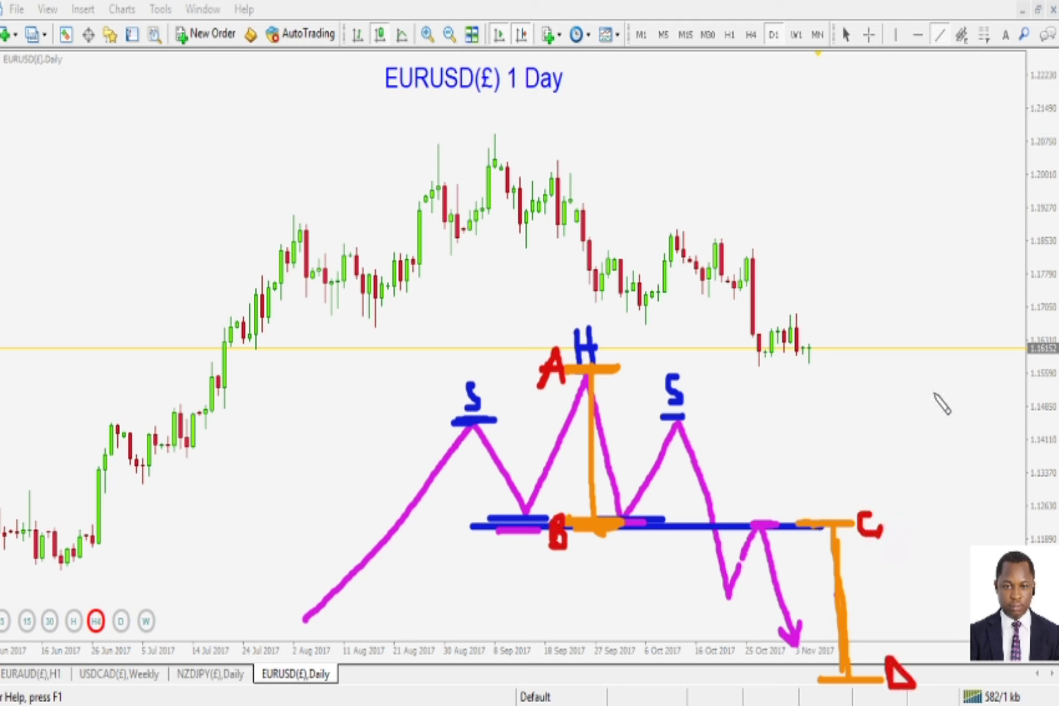
- Write the equation AB = CD in red beside the price candles and underline it twice
drag(720, 192, 743, 178)
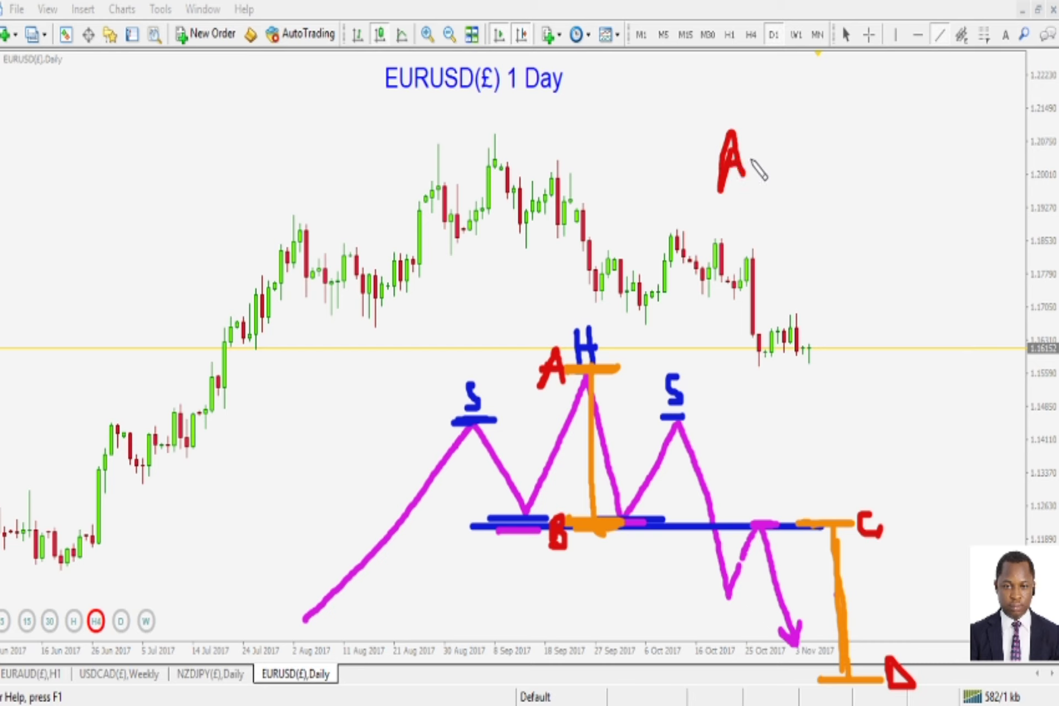
click(751, 147)
mouse_move(750, 132)
mouse_down()
mouse_move(772, 160)
mouse_move(752, 166)
mouse_move(827, 140)
mouse_up()
drag(799, 159, 918, 163)
click(947, 146)
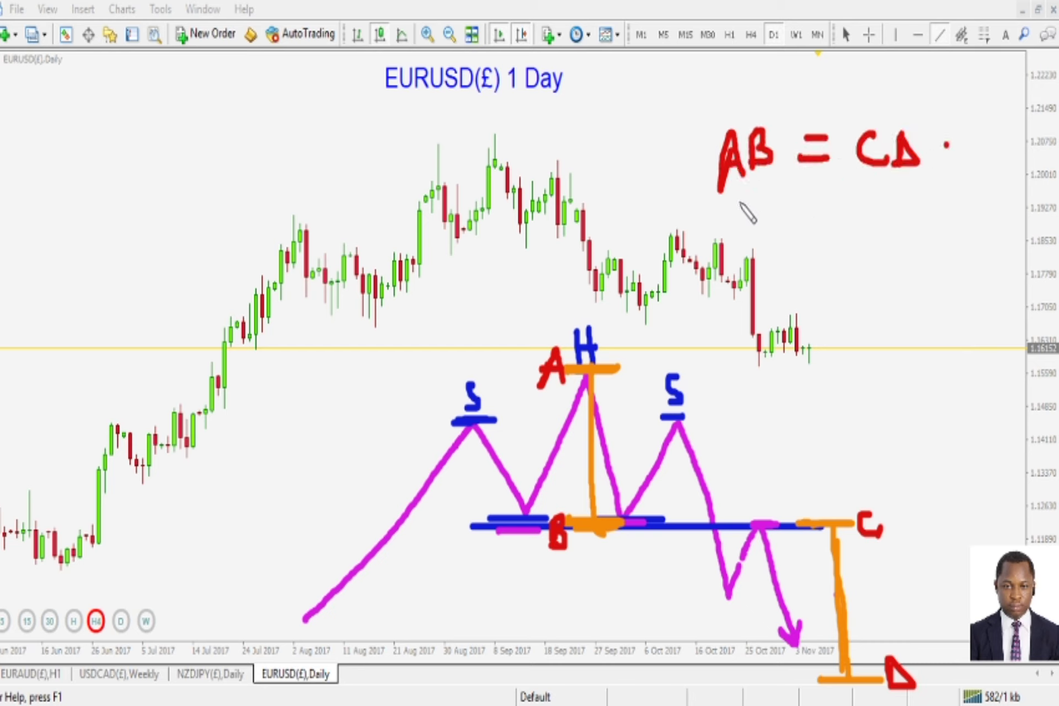
mouse_move(738, 202)
mouse_down()
mouse_move(948, 199)
mouse_move(950, 216)
mouse_up()
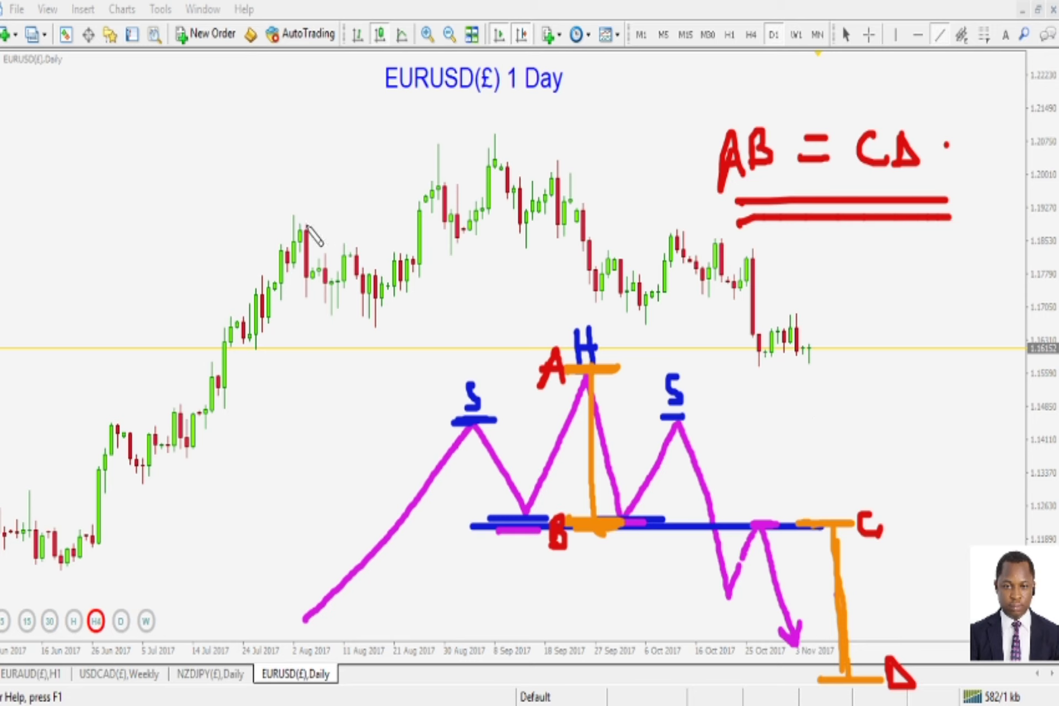
- Mark the early-August left shoulder, the three-peak head and the October right shoulder on the candles in red, and clear all annotations
drag(305, 225, 321, 145)
mouse_move(304, 238)
mouse_down()
mouse_move(333, 268)
mouse_move(405, 273)
mouse_move(388, 291)
mouse_move(405, 272)
mouse_up()
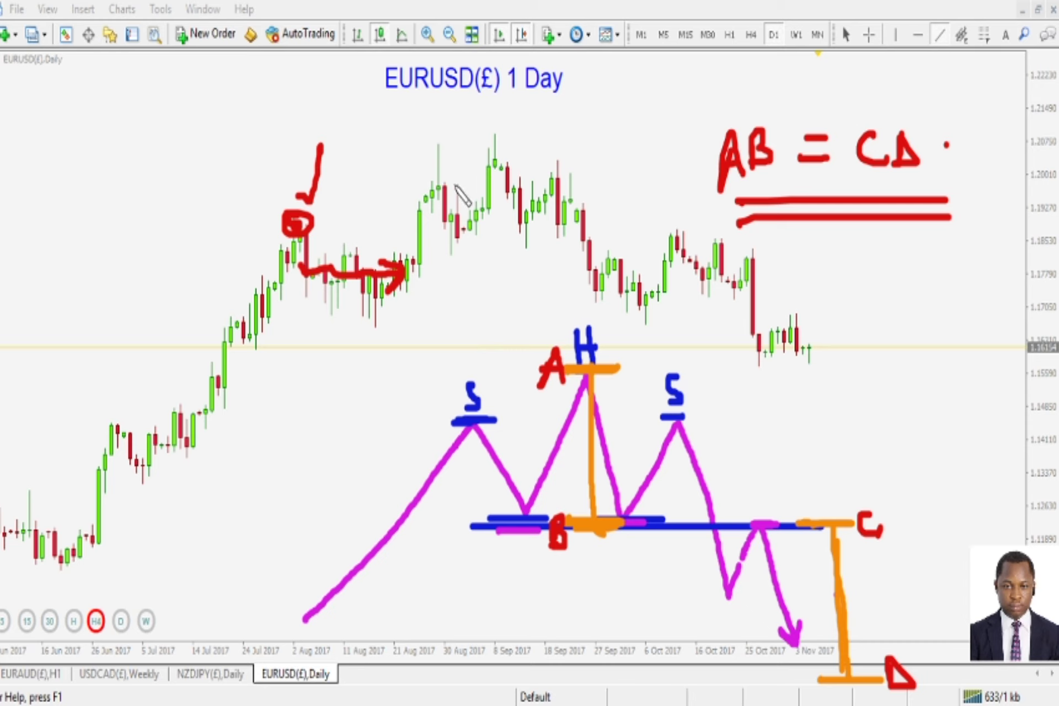
drag(440, 139, 493, 132)
mouse_move(568, 161)
mouse_down()
mouse_move(575, 171)
mouse_move(587, 142)
mouse_move(431, 112)
mouse_move(410, 180)
mouse_move(586, 188)
mouse_move(568, 136)
mouse_move(436, 114)
mouse_move(410, 171)
mouse_move(542, 180)
mouse_up()
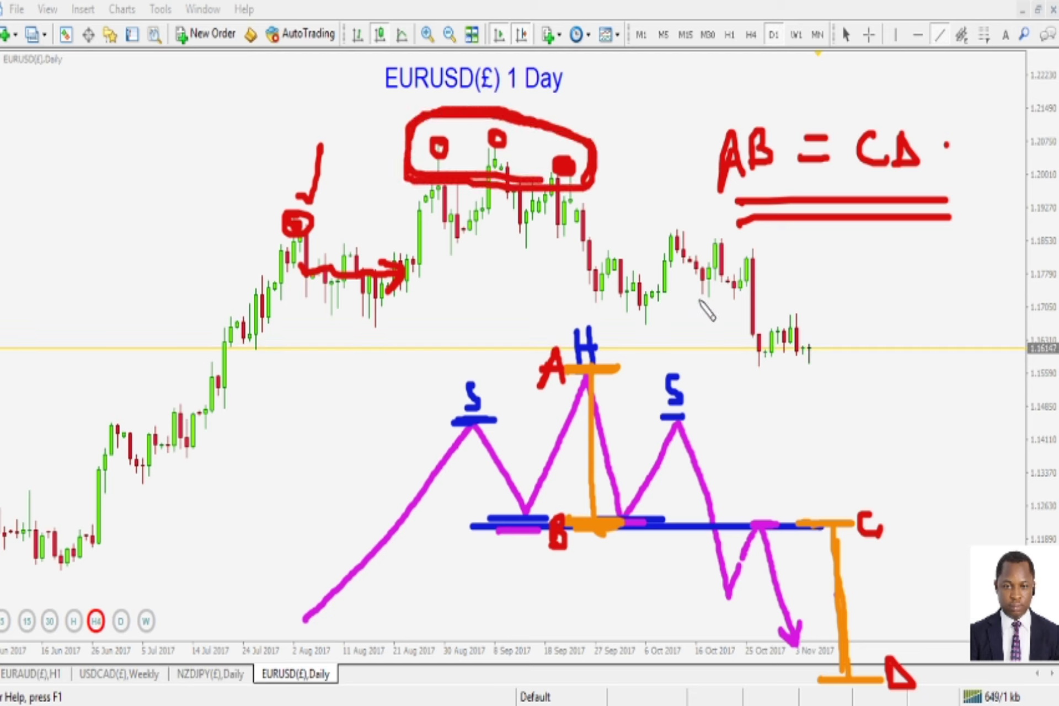
mouse_move(687, 234)
mouse_down()
mouse_move(664, 238)
mouse_move(761, 251)
mouse_move(681, 210)
mouse_move(706, 255)
mouse_move(718, 249)
mouse_up()
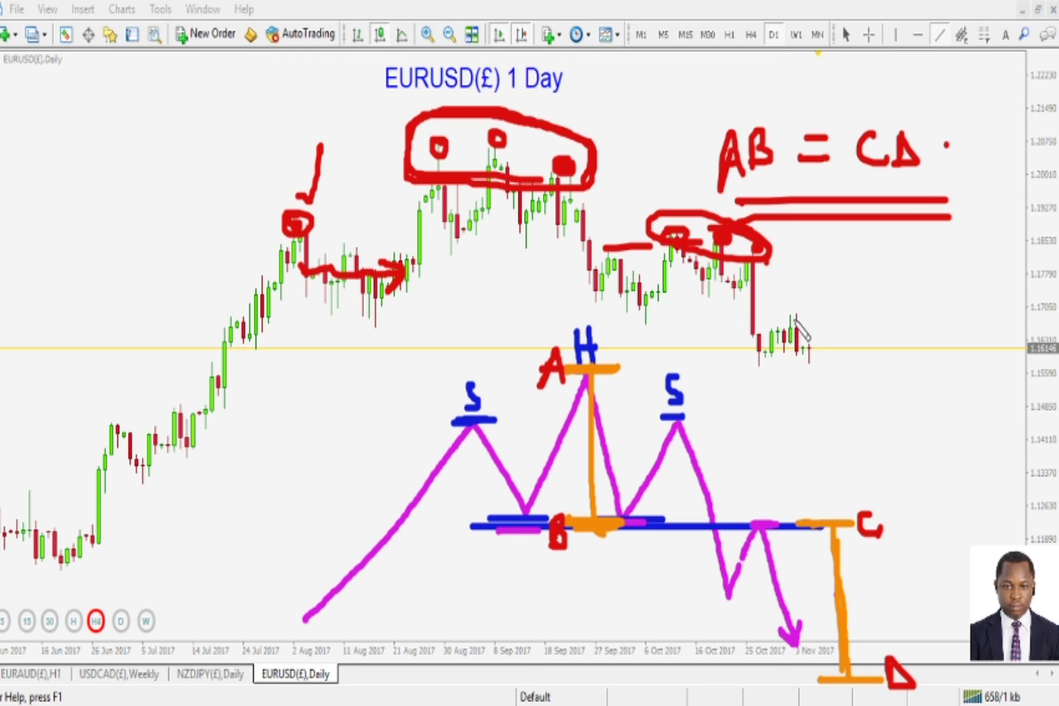
key(Escape)
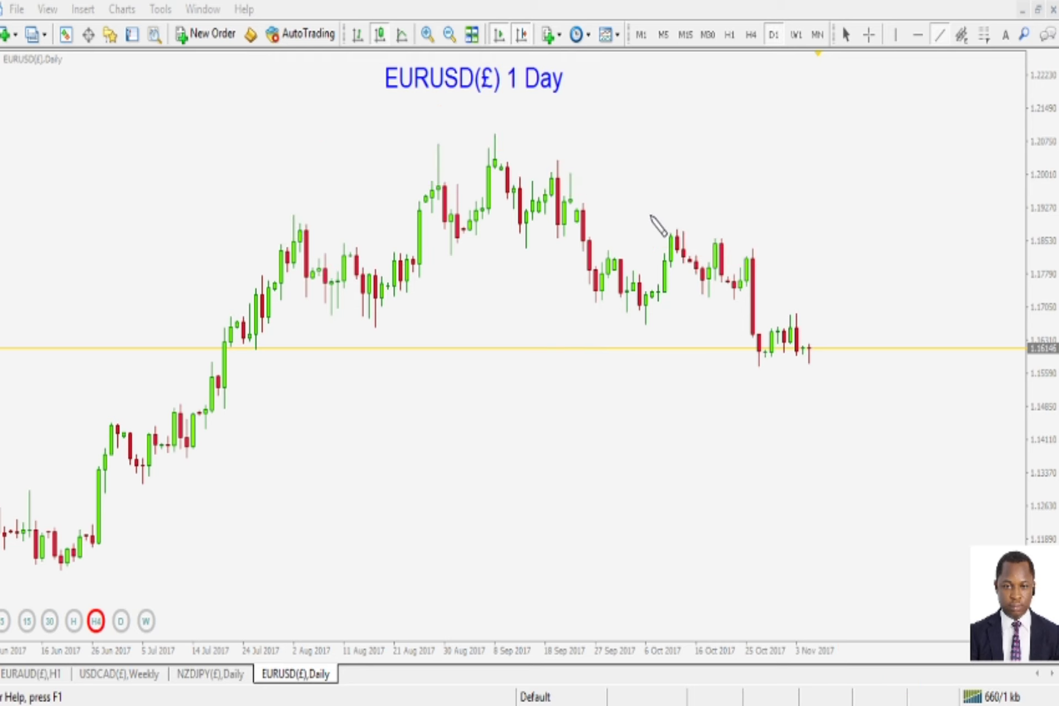
- Trace the three highest peaks and their neckline in red, add the October retest with a downward arrow, and clear the marks
mouse_move(437, 148)
mouse_down()
mouse_move(451, 247)
mouse_move(492, 135)
mouse_move(524, 244)
mouse_move(554, 168)
mouse_move(564, 240)
mouse_up()
drag(416, 239, 685, 241)
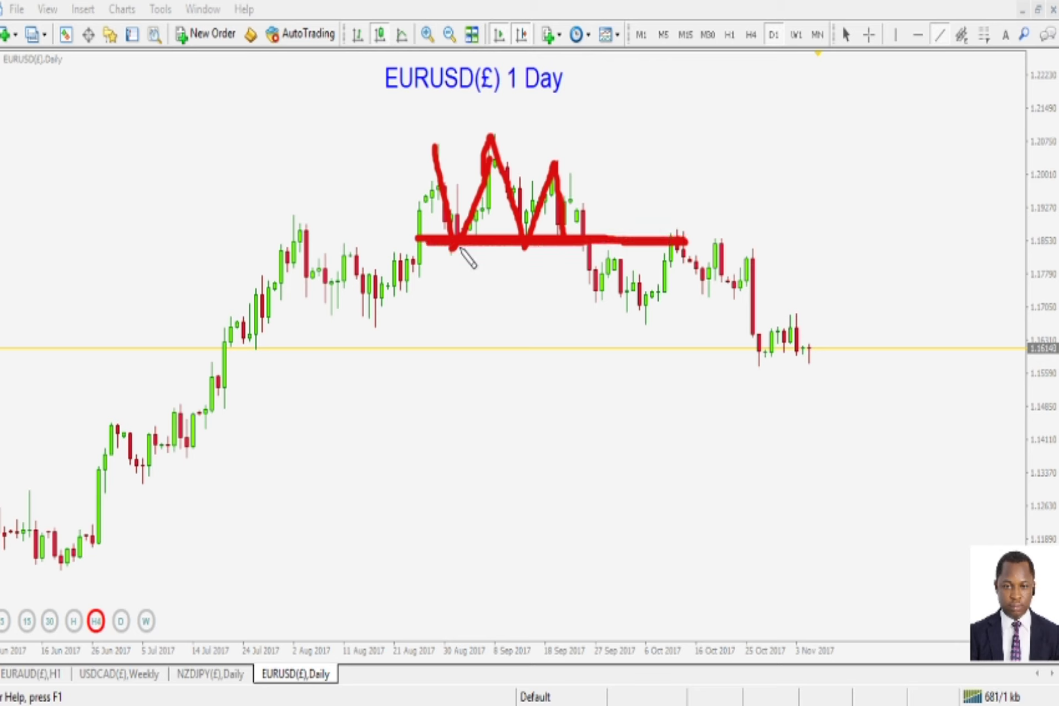
drag(622, 242, 722, 237)
mouse_move(586, 270)
mouse_down()
mouse_move(634, 312)
mouse_move(749, 305)
mouse_up()
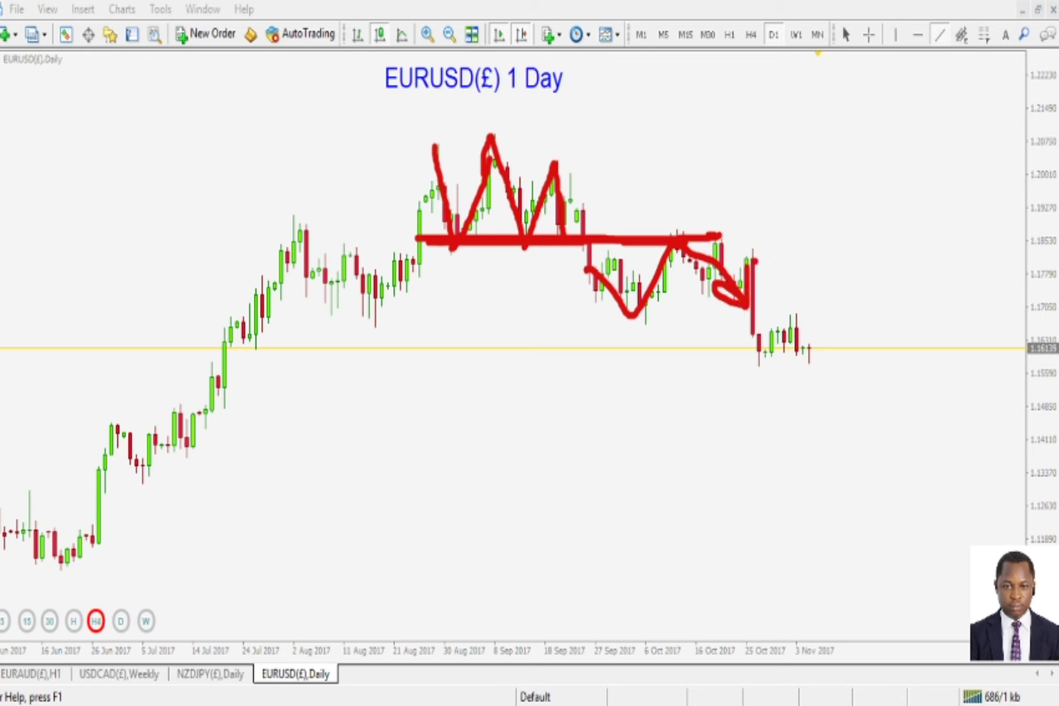
key(Escape)
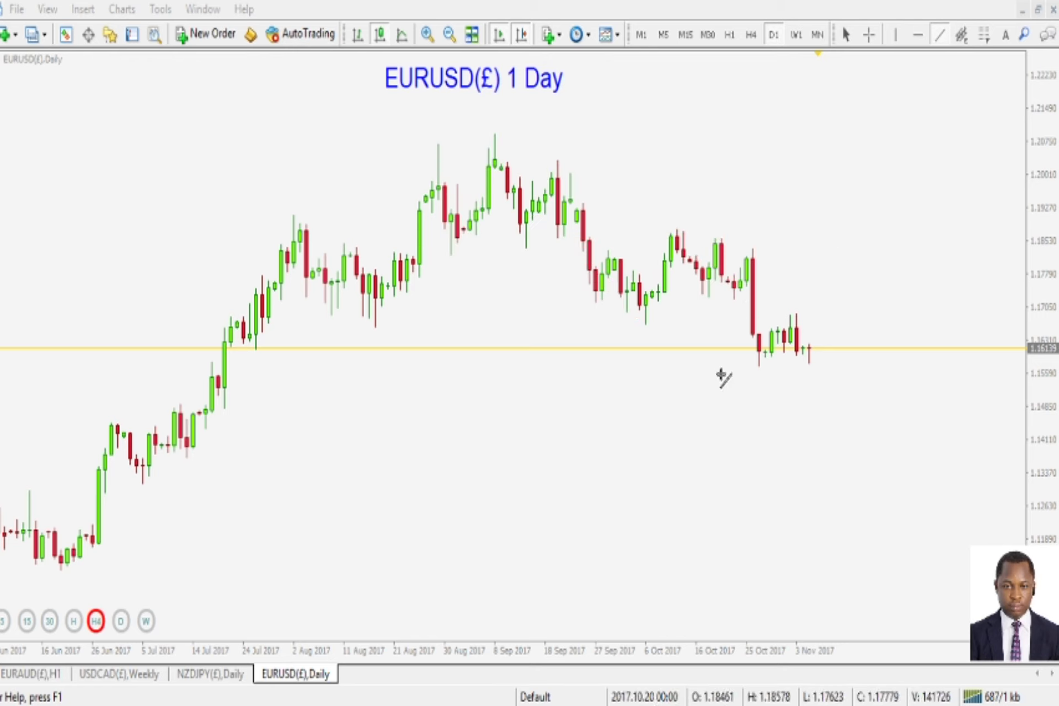
- Draw a red descending trendline from the early-September high along the October highs and extend its start before the peak
mouse_move(494, 132)
mouse_down()
mouse_move(721, 200)
mouse_move(898, 315)
mouse_up()
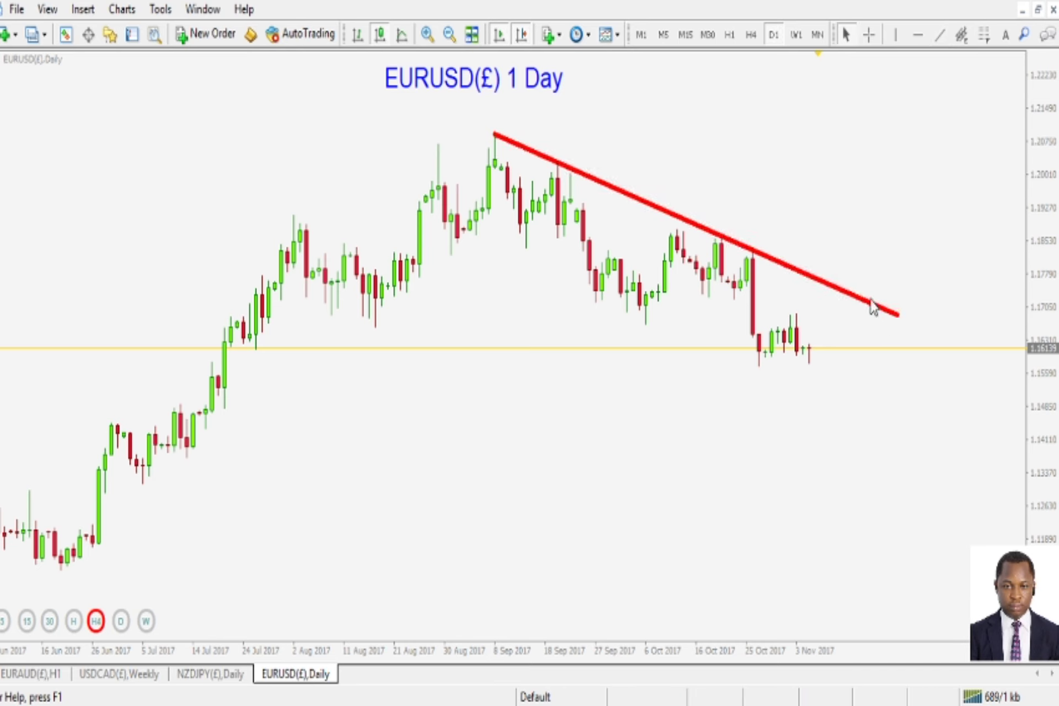
drag(495, 133, 463, 120)
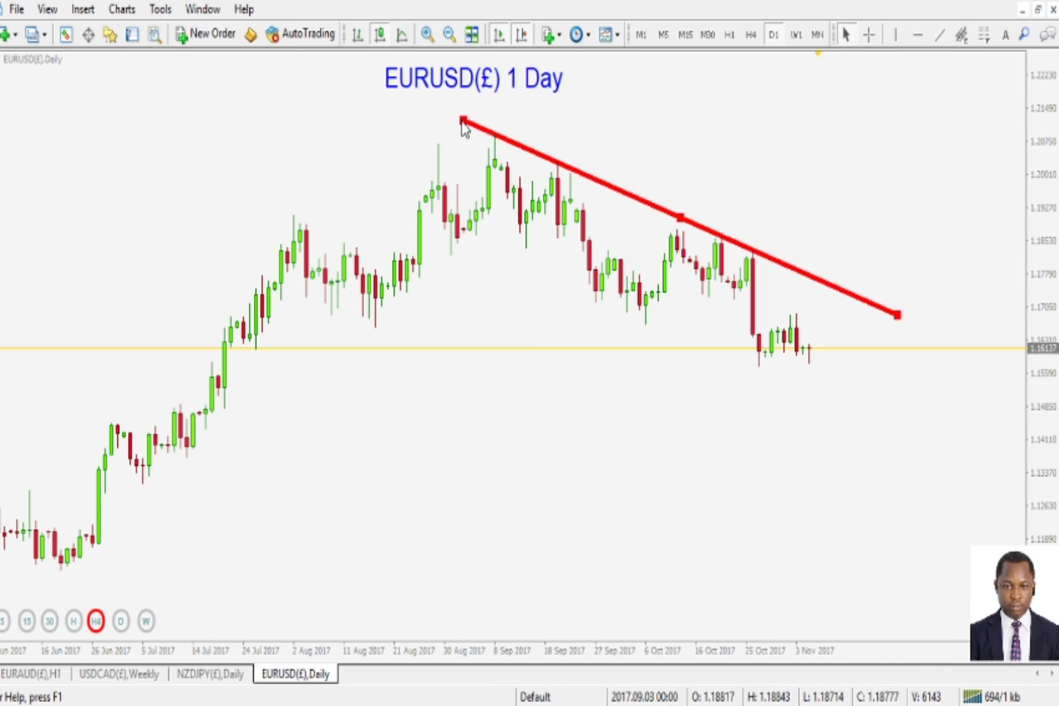
drag(896, 315, 886, 321)
- Copy the trendline as a parallel lower channel line along the swing lows and extend its start back into August
double_click(785, 278)
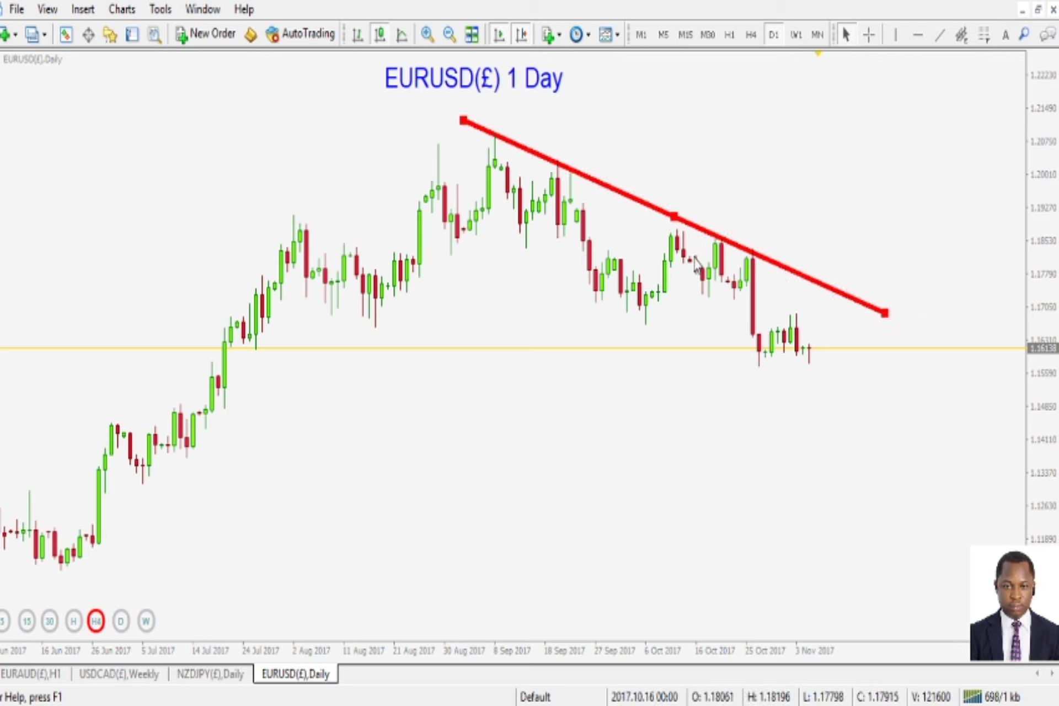
drag(674, 225, 627, 324)
drag(843, 413, 869, 428)
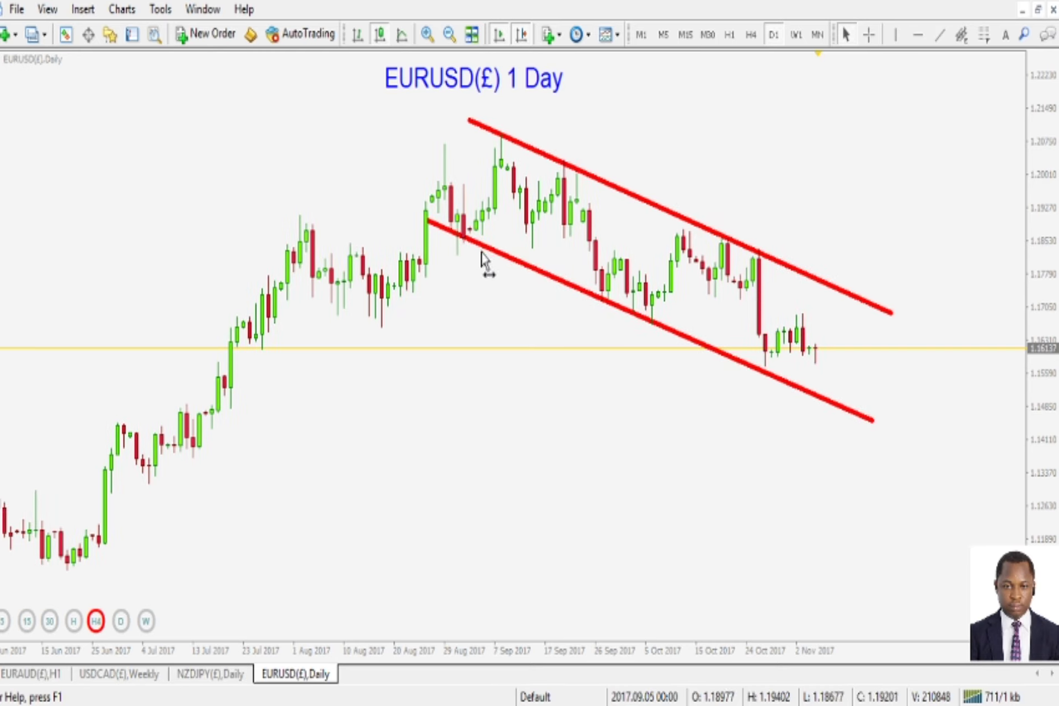
drag(420, 223, 386, 211)
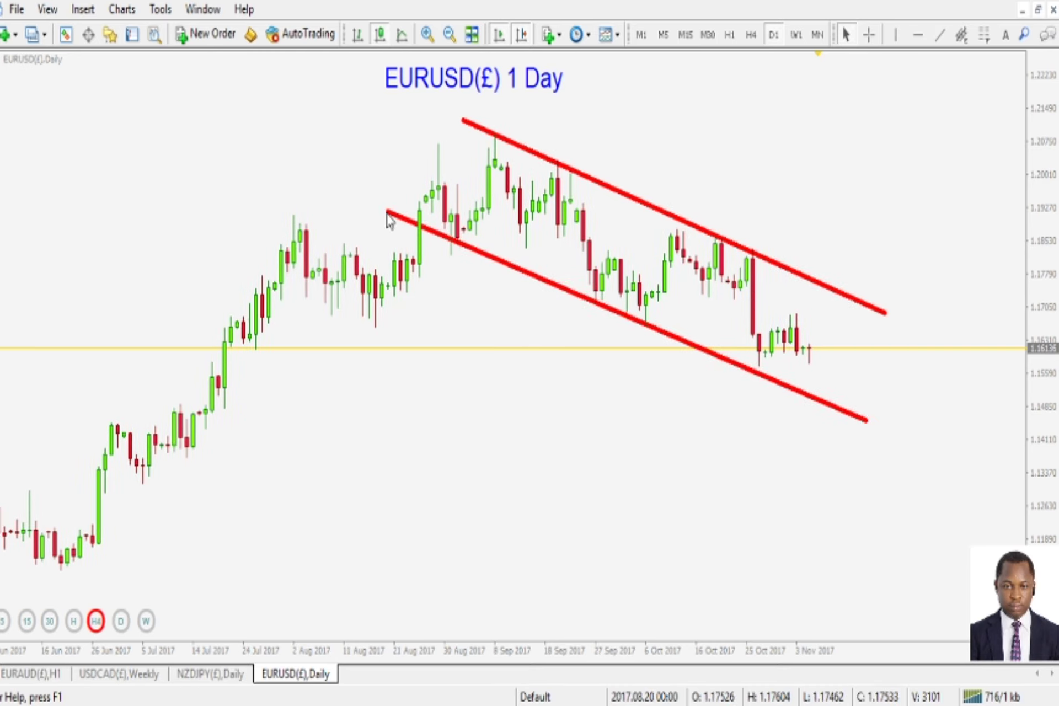
- Fine-tune the later ends of both channel lines and stretch the price scale slightly
drag(884, 312, 885, 316)
double_click(863, 417)
drag(863, 416, 879, 393)
double_click(870, 419)
mouse_move(1034, 341)
mouse_down()
mouse_move(1035, 311)
mouse_move(1035, 327)
mouse_up()
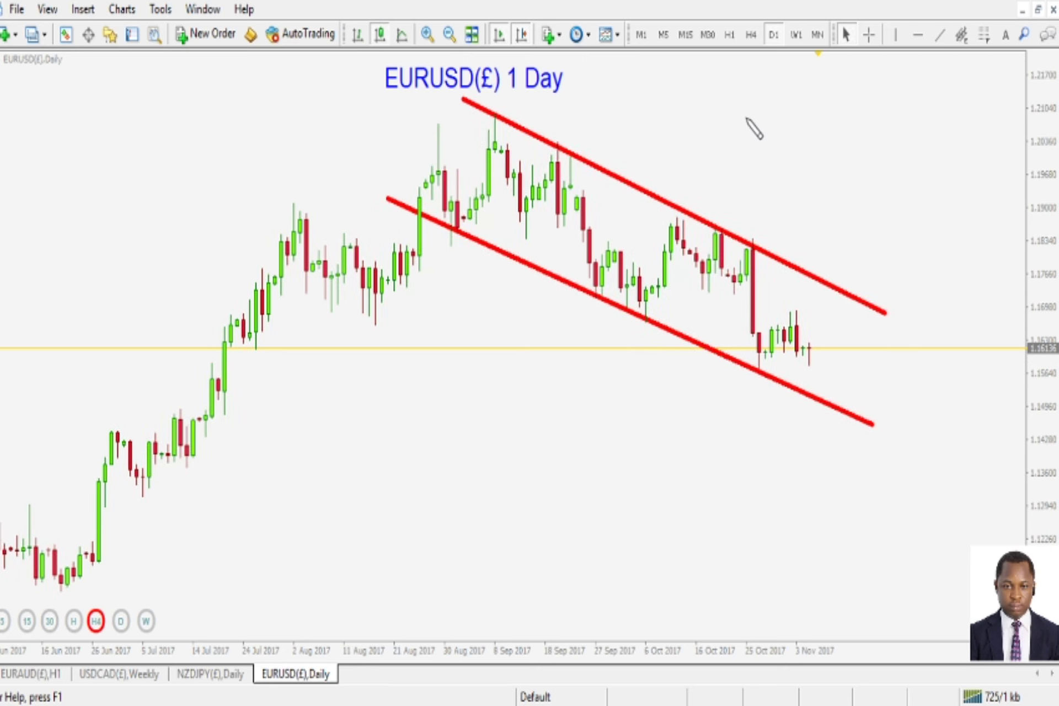
- Mark the four price touches on the upper channel line in red and label the line R
drag(503, 109, 500, 114)
drag(564, 142, 551, 150)
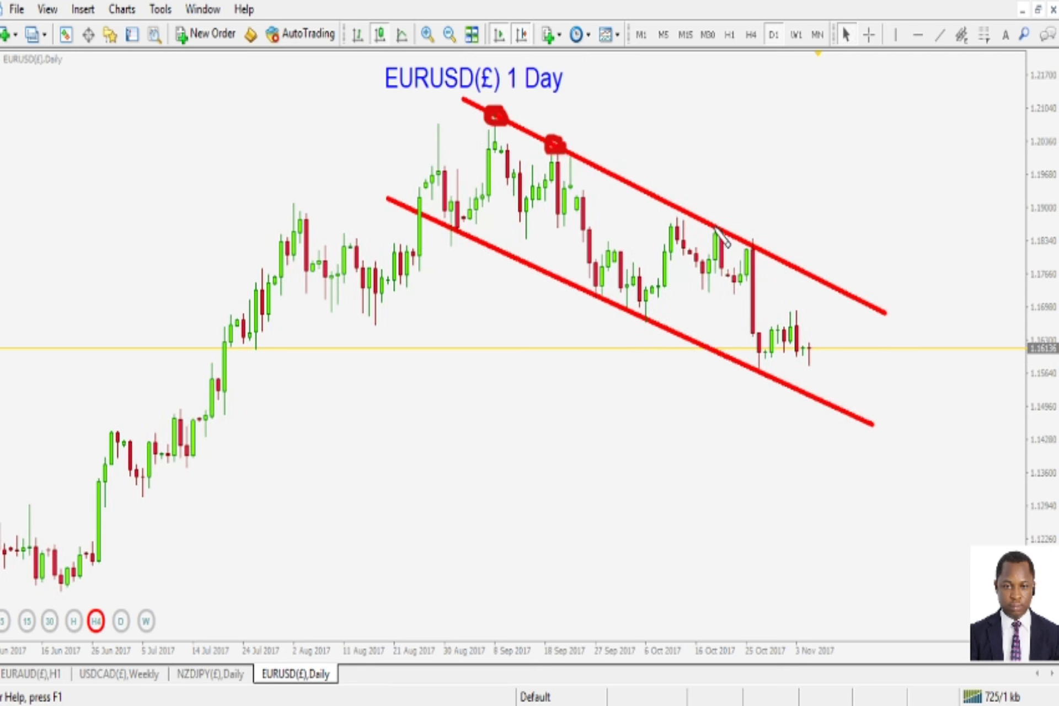
mouse_move(695, 220)
mouse_down()
mouse_move(766, 242)
mouse_move(786, 182)
mouse_move(796, 216)
mouse_up()
click(799, 184)
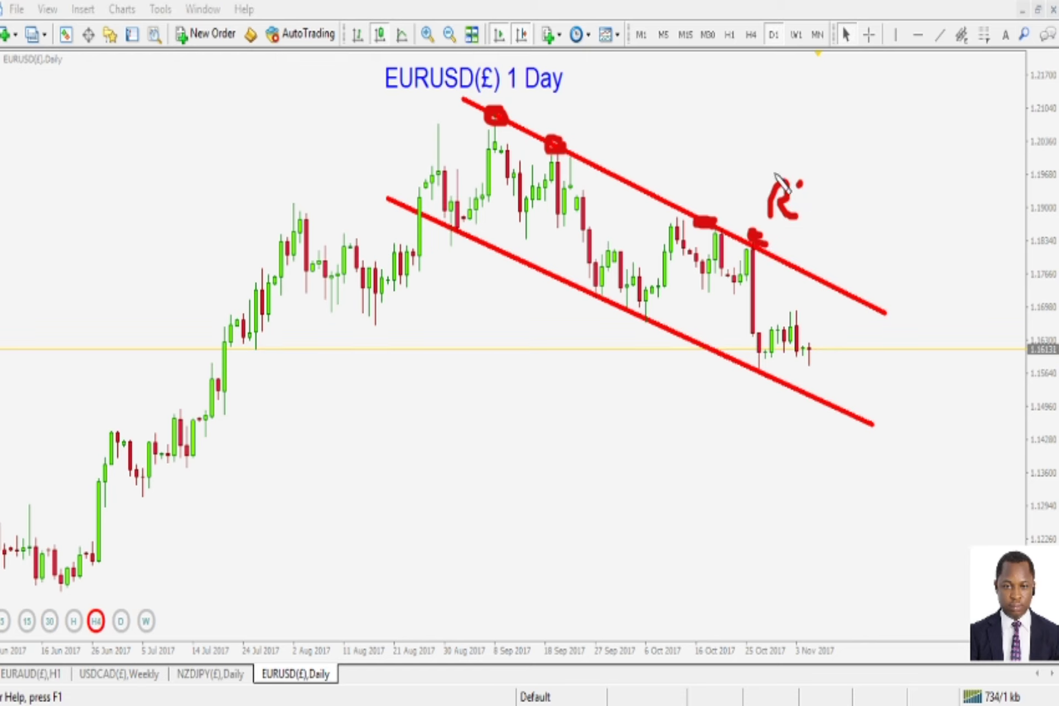
drag(772, 171, 756, 177)
- Mark the four price touches on the lower channel line in red, label the line S, and clear all the marks
drag(458, 221, 448, 224)
drag(582, 286, 655, 330)
drag(758, 369, 762, 380)
drag(682, 381, 708, 419)
click(727, 403)
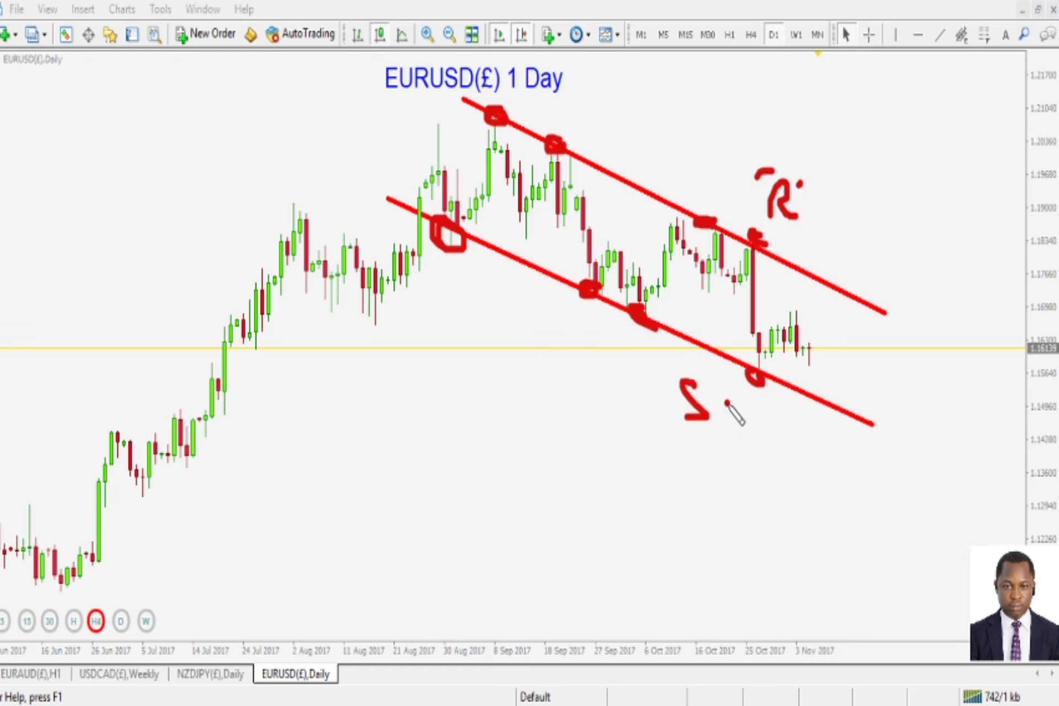
drag(671, 375, 676, 393)
click(720, 378)
key(e)
- Draw a doubled magenta level from the August lows to the early-November highs, mark the latest candles, and clear the marks
drag(298, 317, 857, 303)
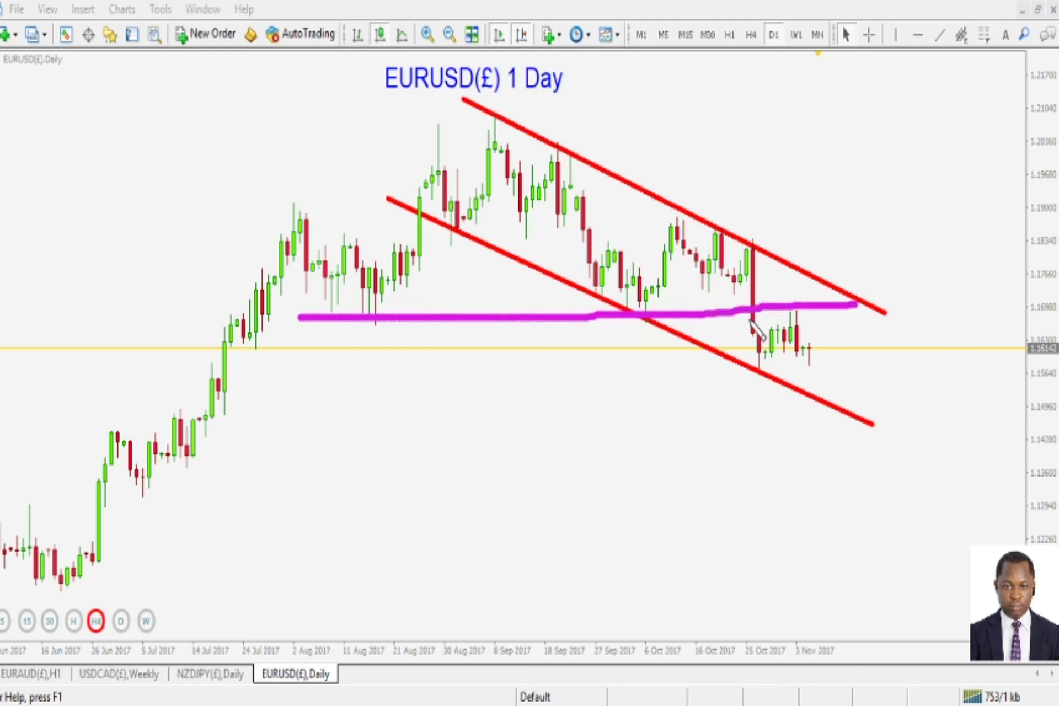
drag(322, 323, 853, 308)
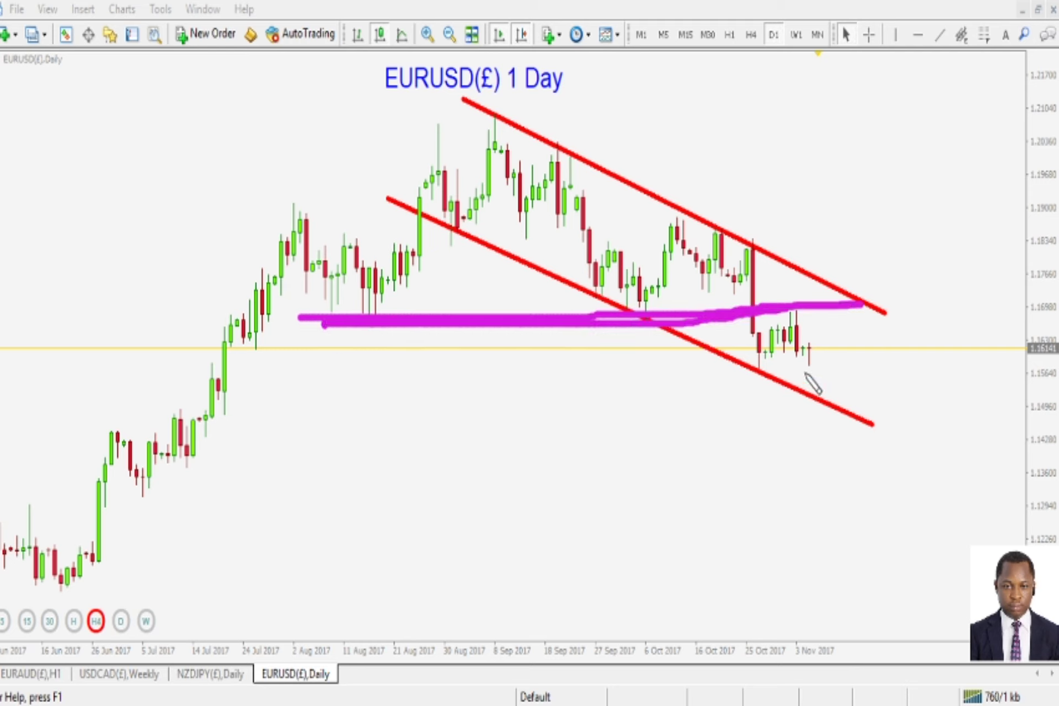
mouse_move(805, 374)
mouse_down()
mouse_move(826, 338)
mouse_move(747, 362)
mouse_move(815, 368)
mouse_up()
mouse_move(745, 342)
mouse_down()
mouse_move(775, 355)
mouse_move(796, 339)
mouse_up()
key(Escape)
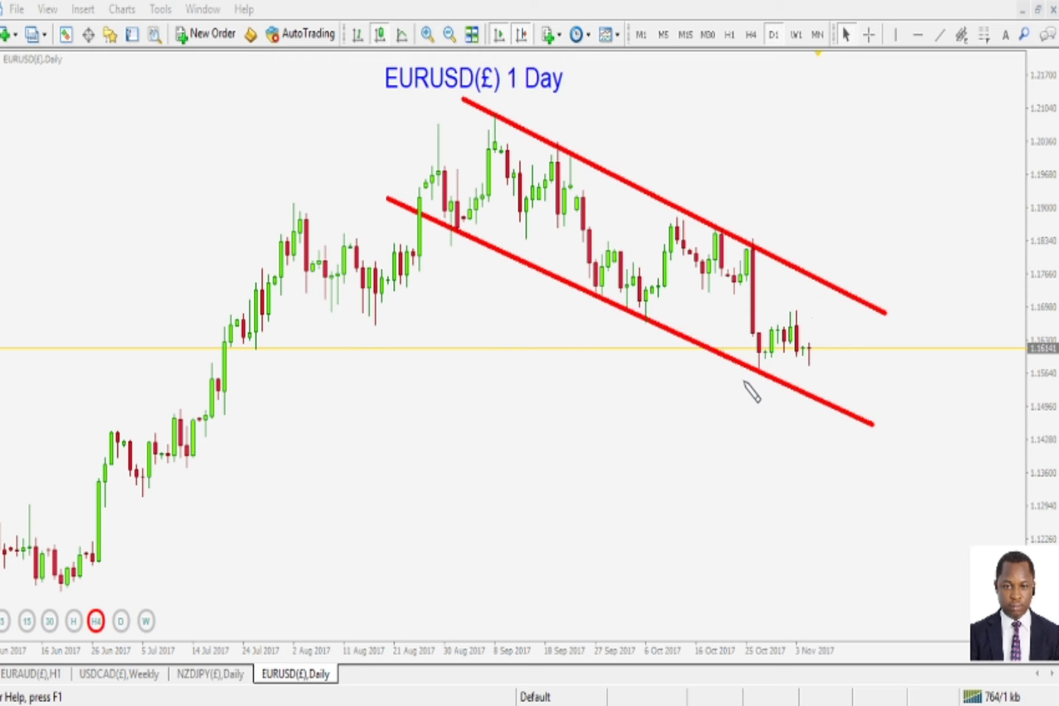
- Box the latest candles in blue beside a double-headed vertical arrow across the channel, clear it, and circle the candles before clearing again
mouse_move(815, 362)
mouse_down()
mouse_move(801, 307)
mouse_move(745, 330)
mouse_move(783, 367)
mouse_move(824, 364)
mouse_move(789, 310)
mouse_move(752, 371)
mouse_up()
mouse_move(835, 348)
mouse_down()
mouse_move(842, 440)
mouse_move(848, 414)
mouse_up()
drag(837, 349, 840, 266)
drag(840, 266, 854, 299)
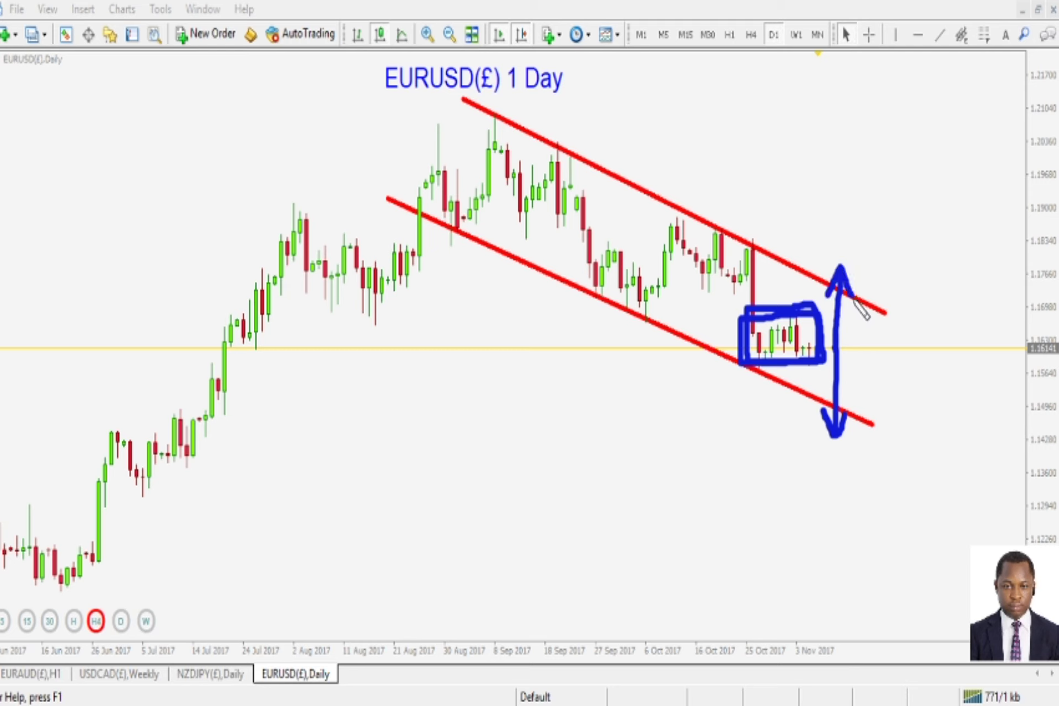
click(858, 269)
key(Escape)
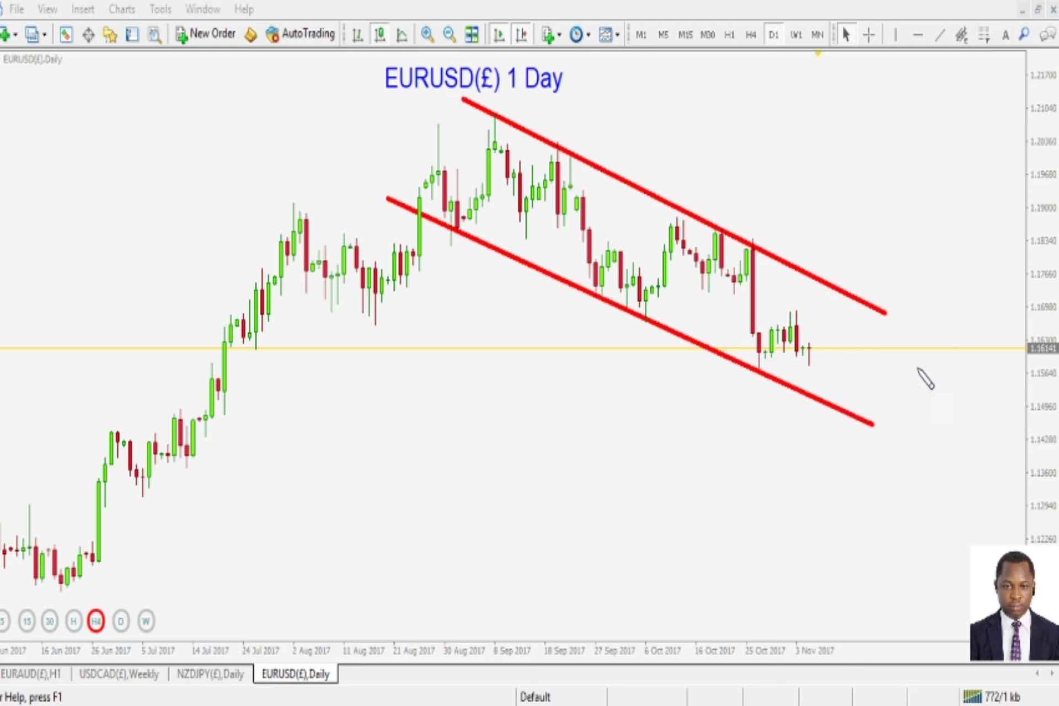
mouse_move(809, 365)
mouse_down()
mouse_move(828, 338)
mouse_move(778, 314)
mouse_move(753, 359)
mouse_move(816, 356)
mouse_up()
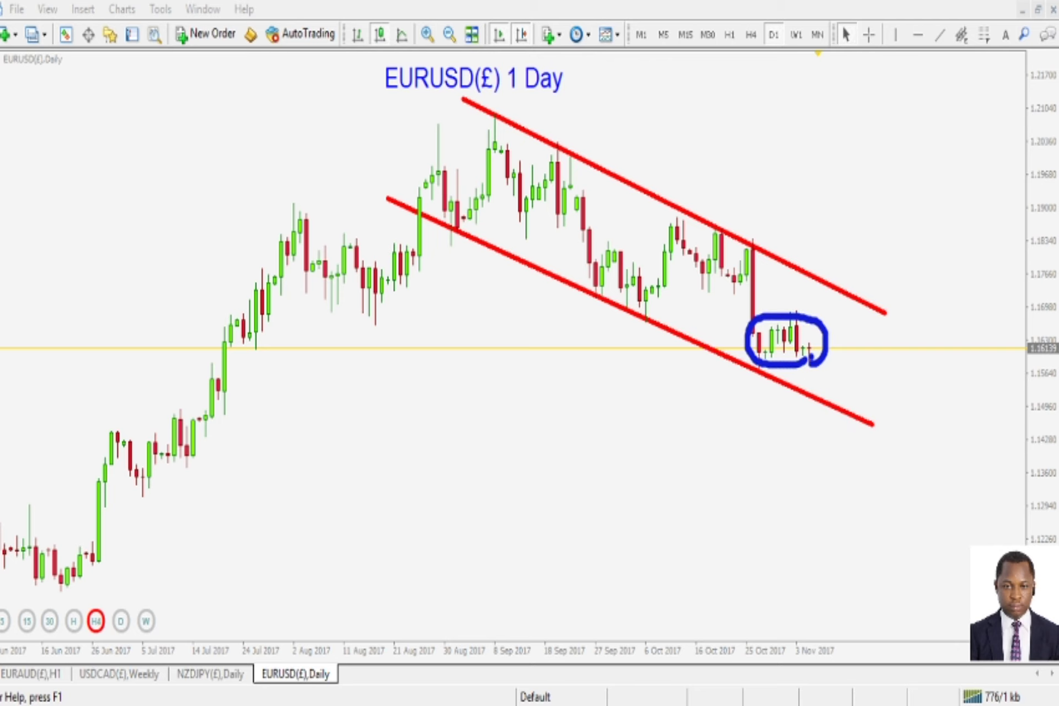
key(e)
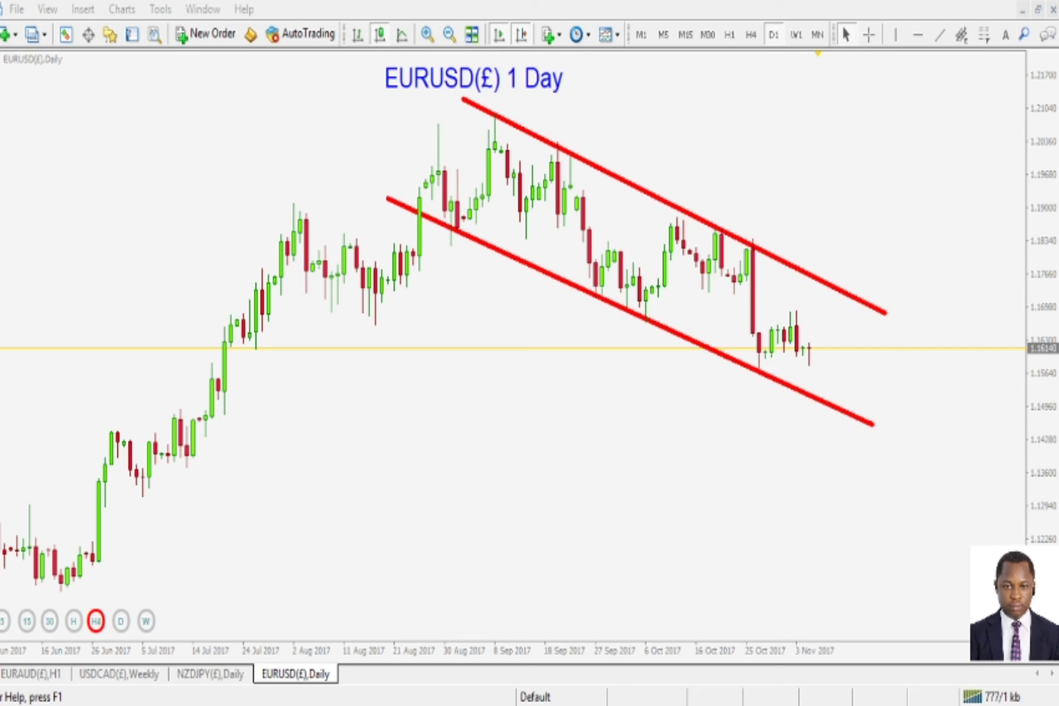
- Enlarge the chart around the channel and extend the upper channel line further beyond the latest candle
click(429, 34)
drag(1035, 389, 1021, 77)
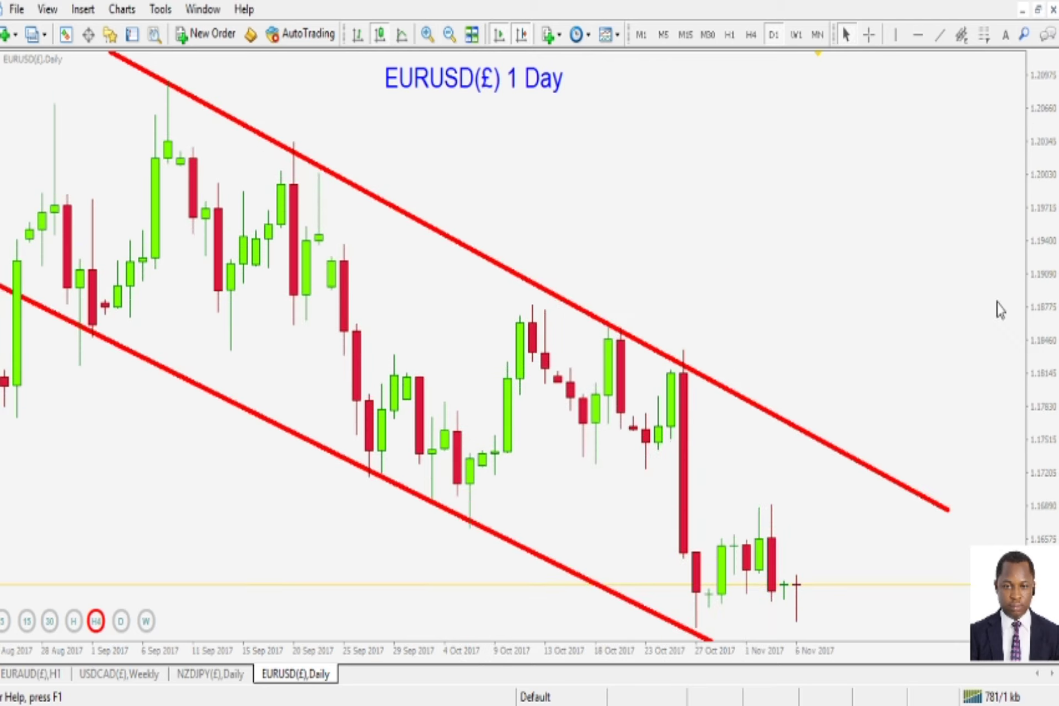
drag(1043, 333, 1040, 448)
drag(937, 441, 973, 440)
- Draw a short red horizontal support line from the late-October low past the latest candle, and align it with both lows
click(939, 34)
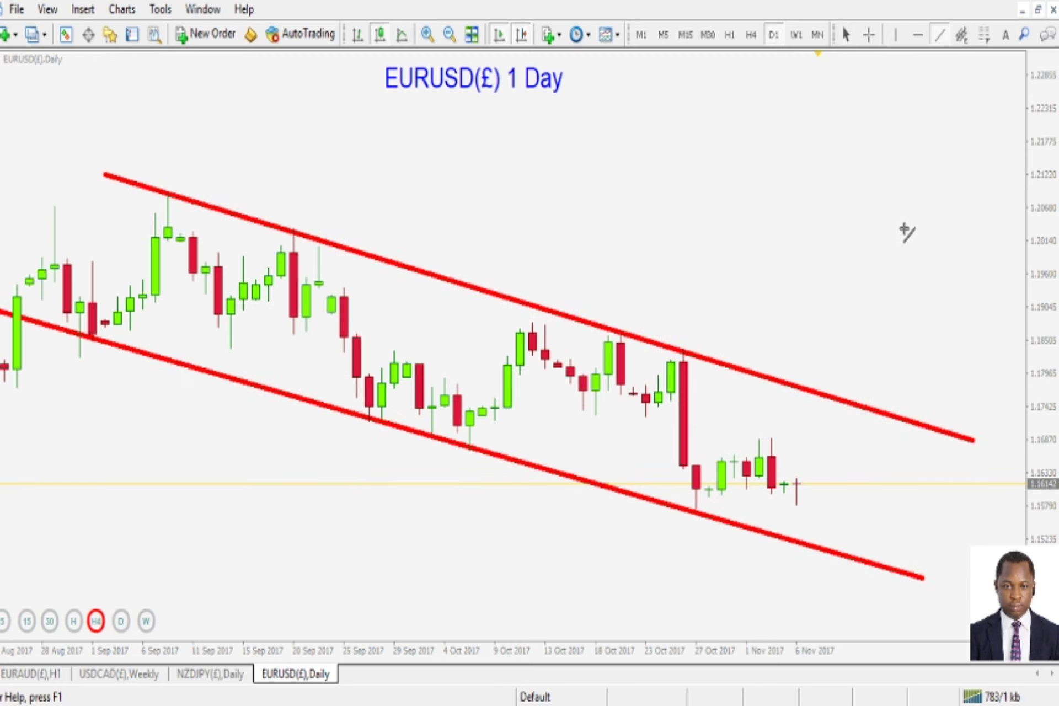
drag(670, 504, 884, 504)
mouse_move(775, 504)
mouse_down()
mouse_move(777, 524)
mouse_move(787, 510)
mouse_up()
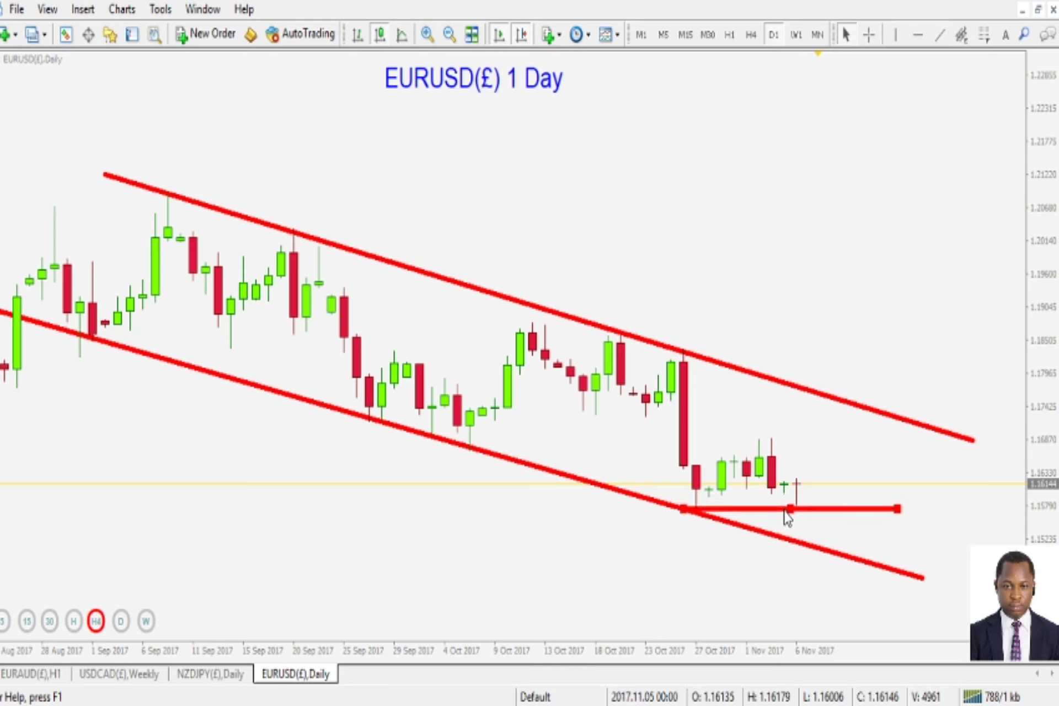
- Mark the late-October low, trace the drop and rebound, and box the latest candle above the support line in blue, clearing everything after
drag(1035, 530, 1042, 427)
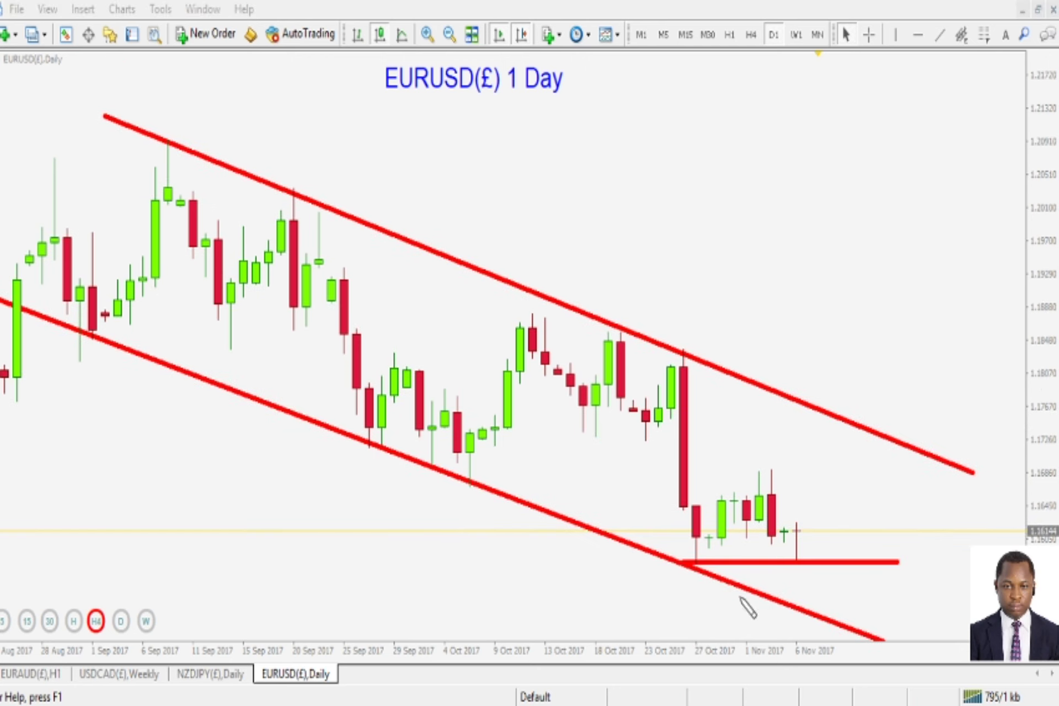
drag(701, 558, 696, 564)
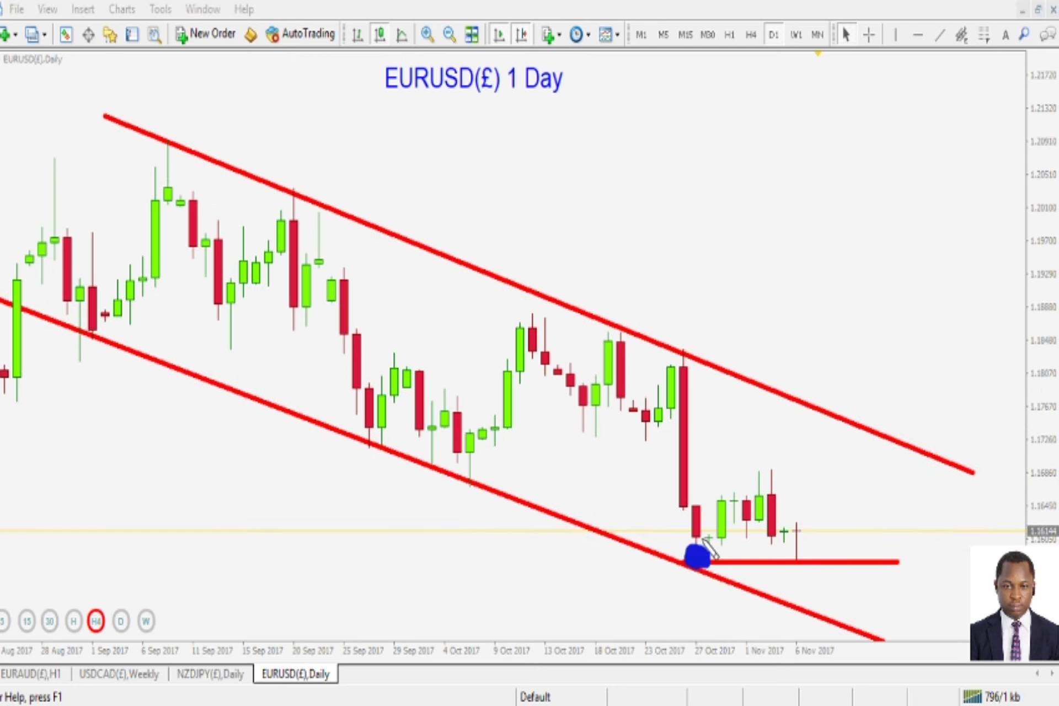
mouse_move(676, 350)
mouse_down()
mouse_move(711, 565)
mouse_move(762, 489)
mouse_move(778, 522)
mouse_up()
mouse_move(808, 561)
mouse_down()
mouse_move(810, 525)
mouse_move(792, 519)
mouse_move(794, 567)
mouse_move(811, 567)
mouse_move(810, 534)
mouse_up()
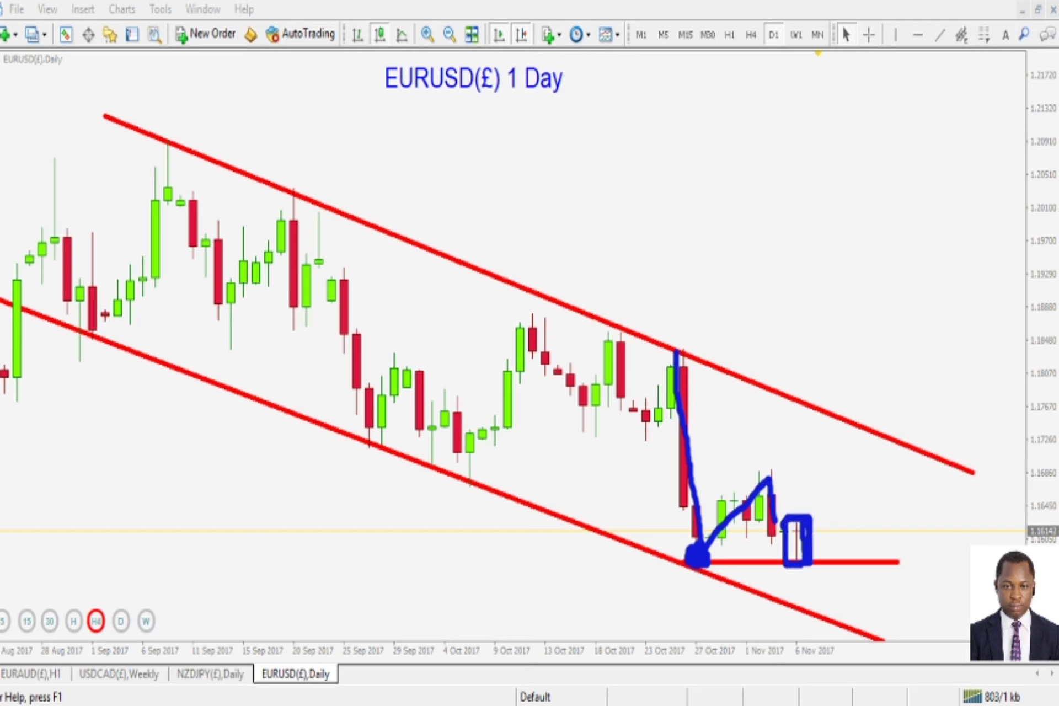
key(ctrl+shift+5)
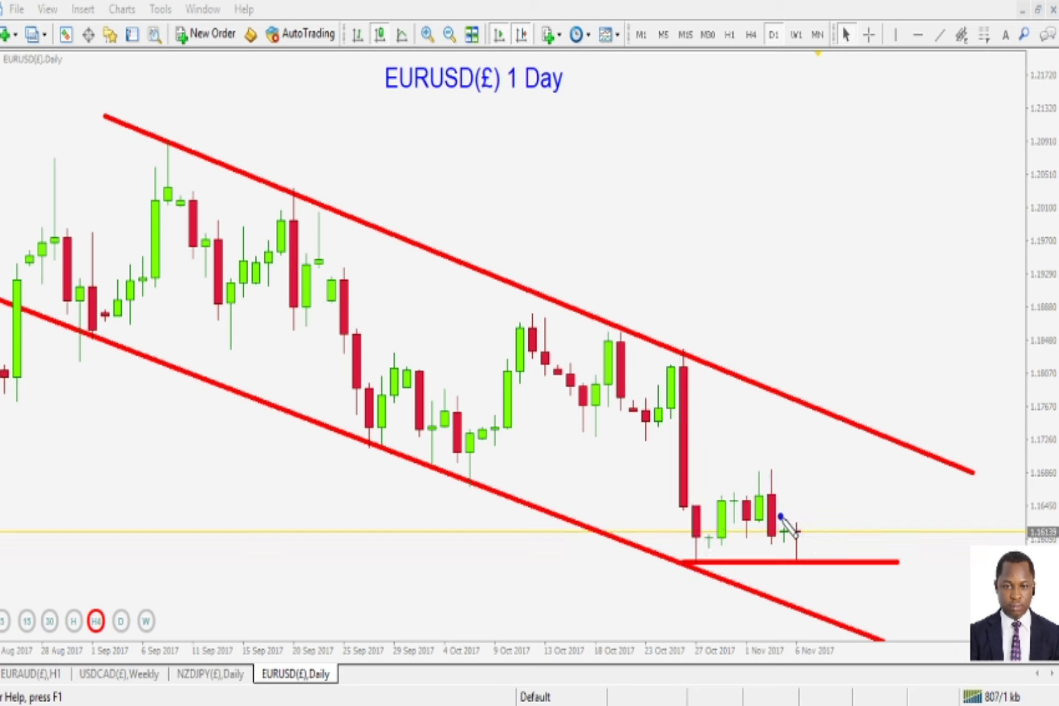
- Box the latest candle in blue and clear it, and sketch two projected bullish candles up to the upper channel line before clearing those too
mouse_move(780, 517)
mouse_down()
mouse_move(811, 519)
mouse_move(810, 563)
mouse_move(787, 561)
mouse_move(788, 524)
mouse_up()
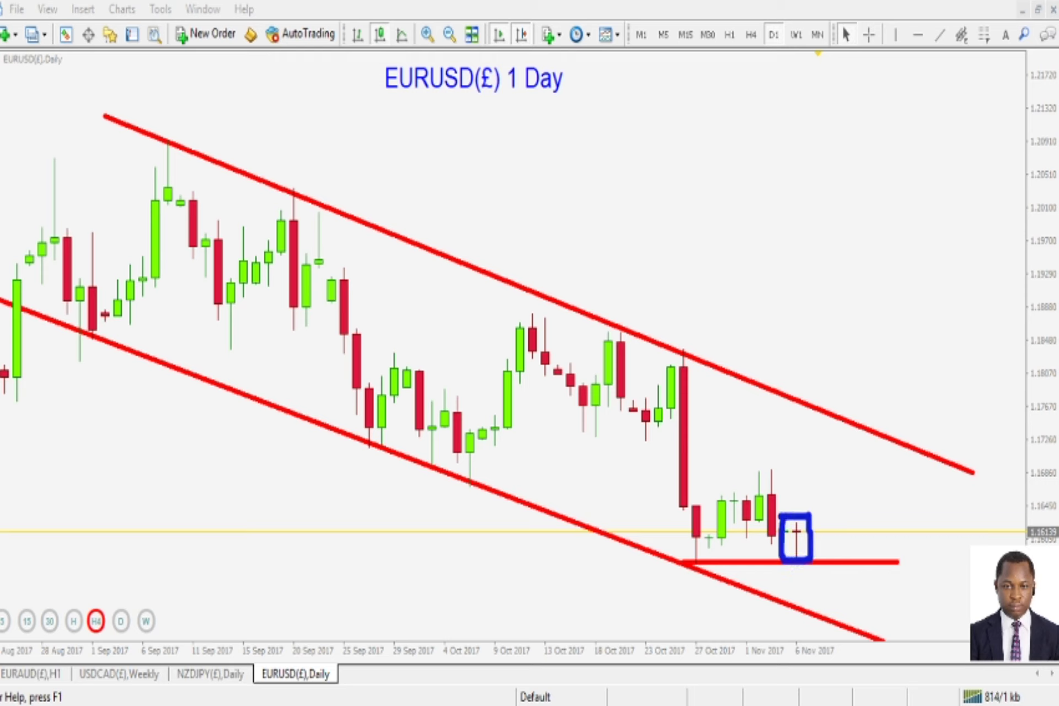
key(e)
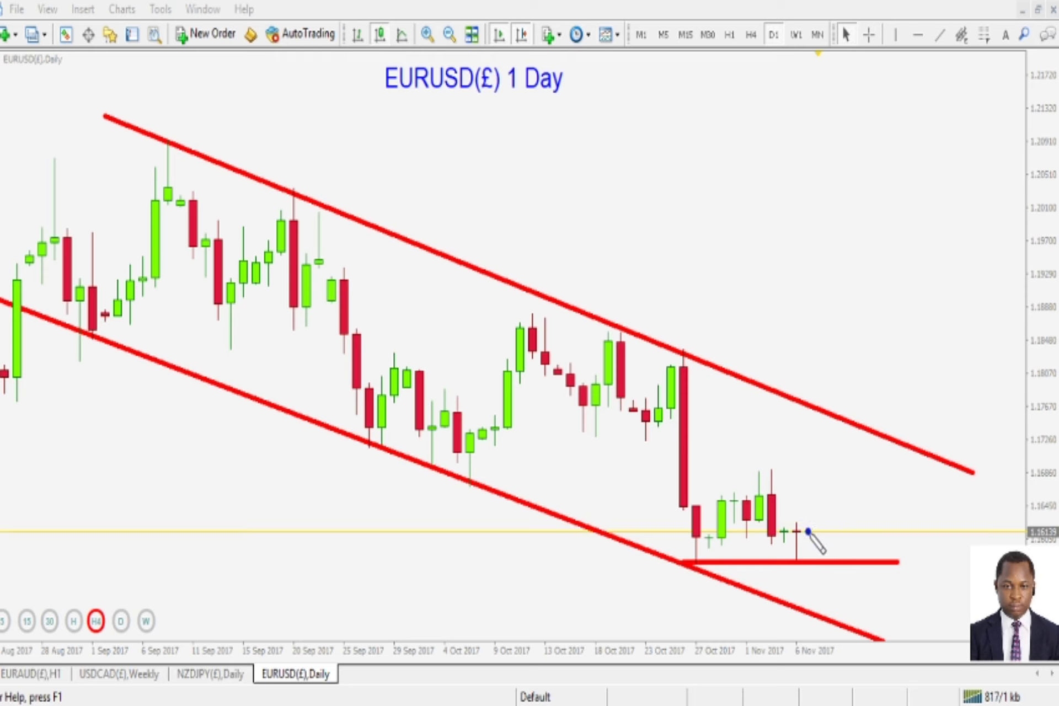
mouse_move(807, 532)
mouse_down()
mouse_move(808, 460)
mouse_move(824, 466)
mouse_move(816, 551)
mouse_move(825, 485)
mouse_move(815, 451)
mouse_move(827, 466)
mouse_move(828, 413)
mouse_move(844, 436)
mouse_move(833, 465)
mouse_move(837, 397)
mouse_up()
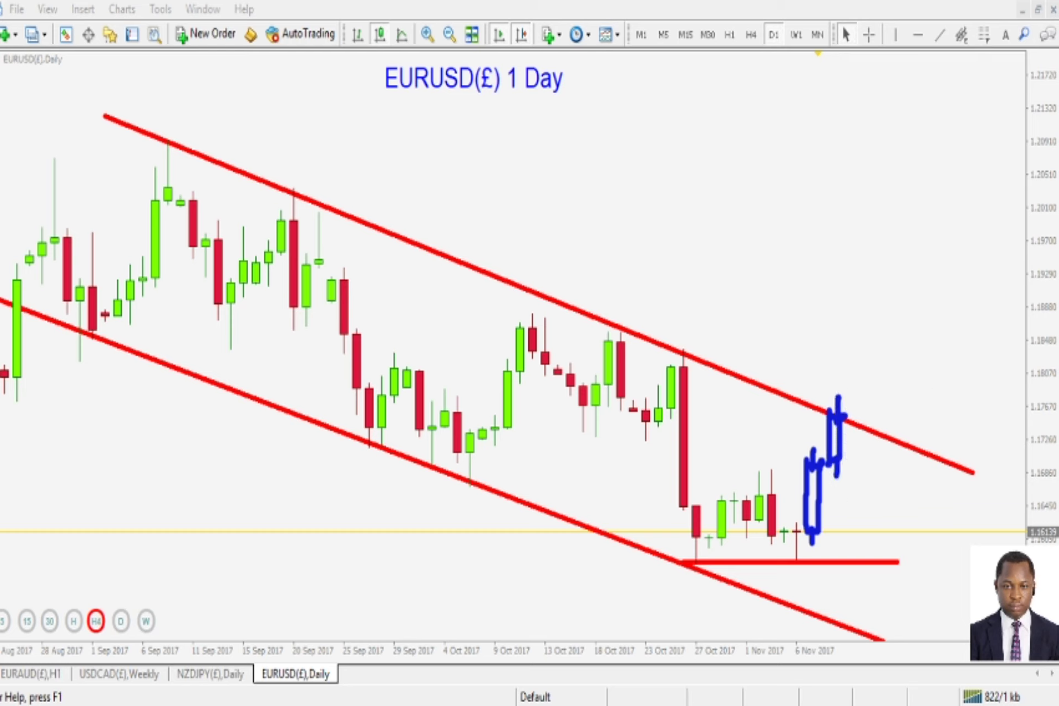
key(ctrl+z)
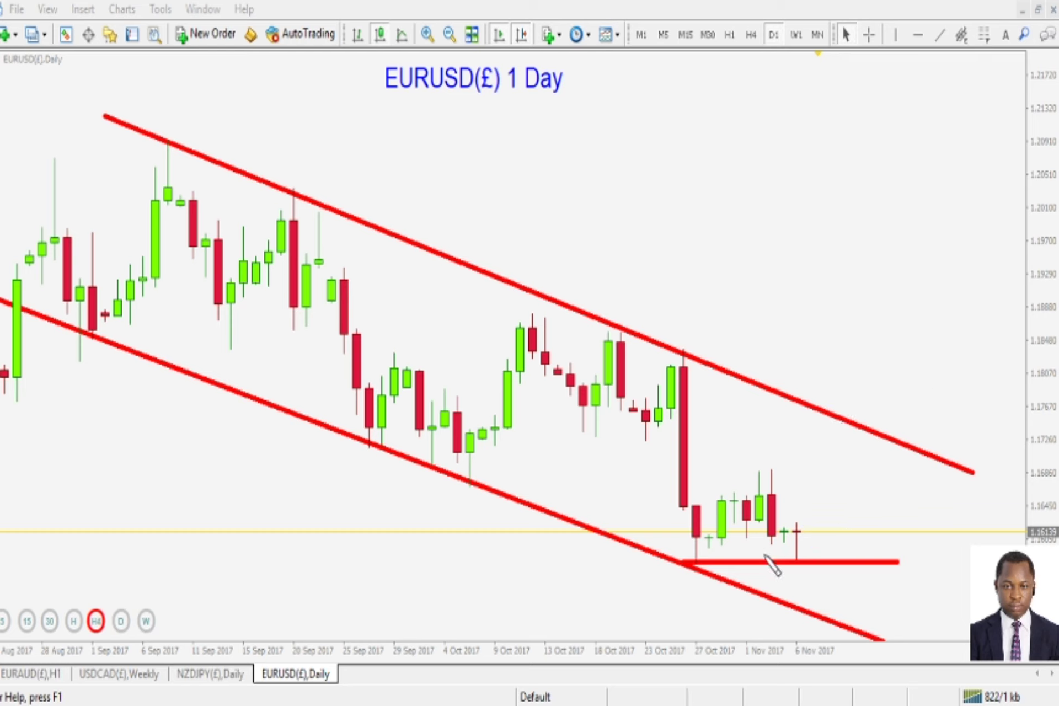
- Draw a blue arrow arching over the candles since late October and down through the support line, and clear it
mouse_move(679, 529)
mouse_down()
mouse_move(786, 577)
mouse_move(790, 607)
mouse_move(799, 530)
mouse_up()
click(811, 517)
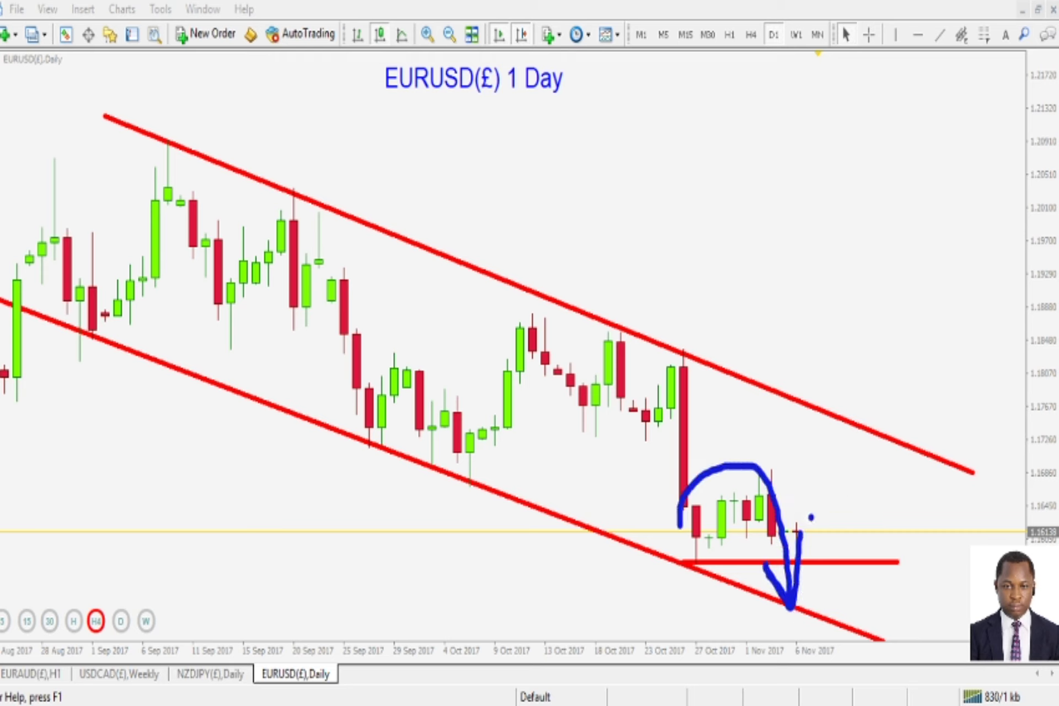
key(ctrl+z)
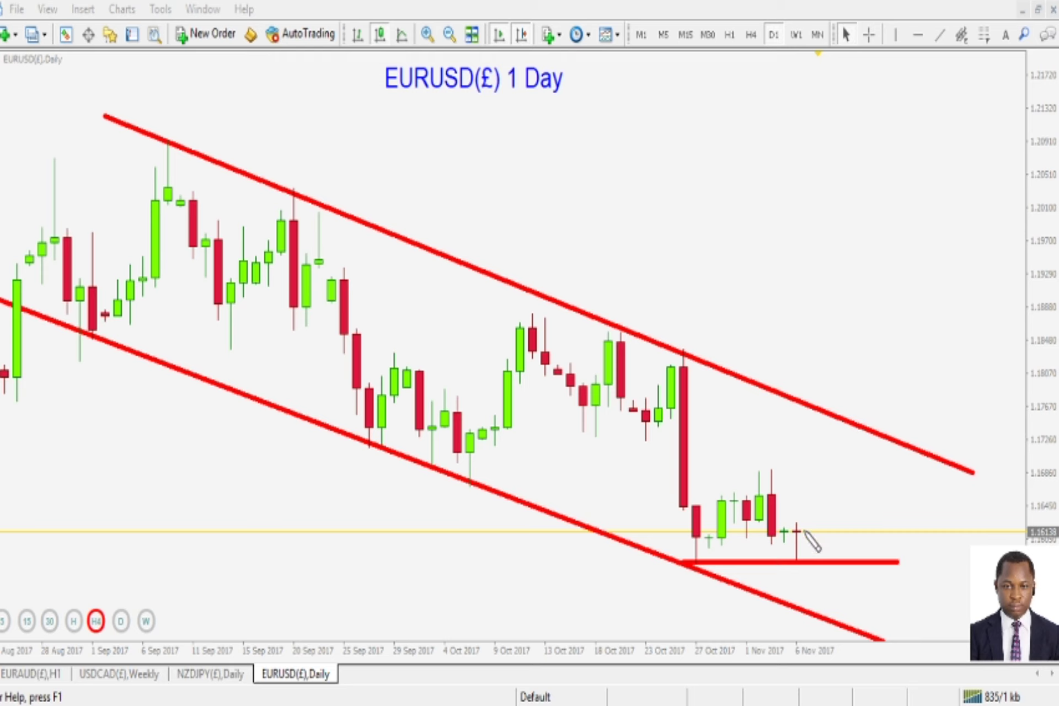
- Box the latest candle above support in blue, clear it, and draw an upward arrow towards the upper channel line before erasing it
mouse_move(809, 562)
mouse_down()
mouse_move(797, 514)
mouse_move(782, 541)
mouse_move(817, 568)
mouse_move(787, 561)
mouse_move(819, 562)
mouse_up()
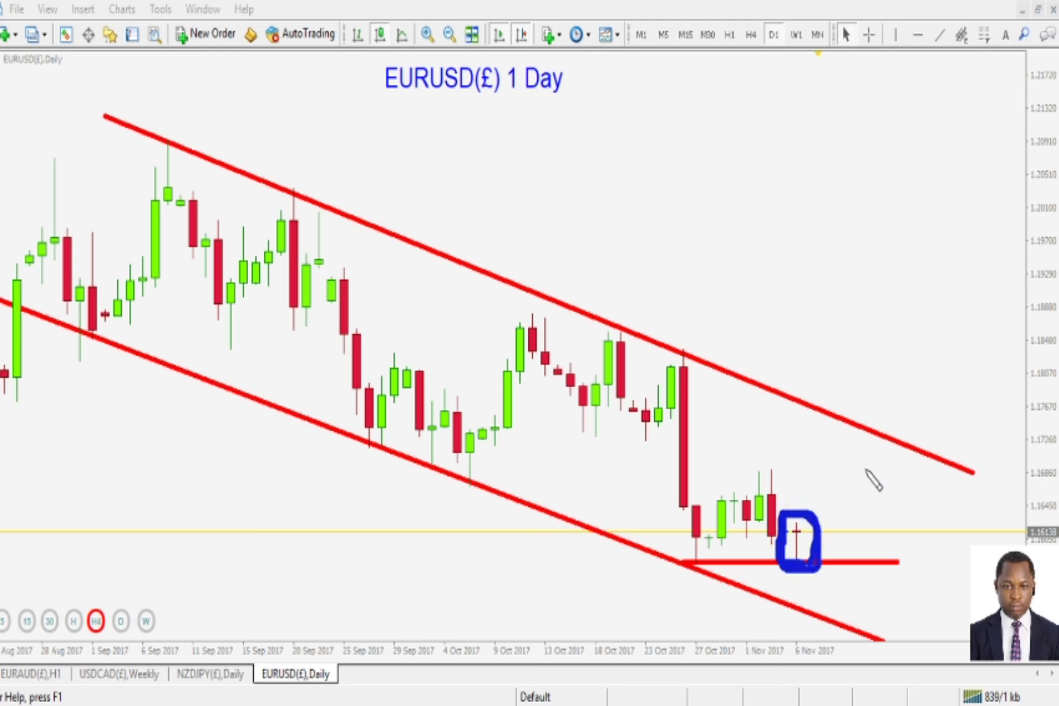
key(ctrl+z)
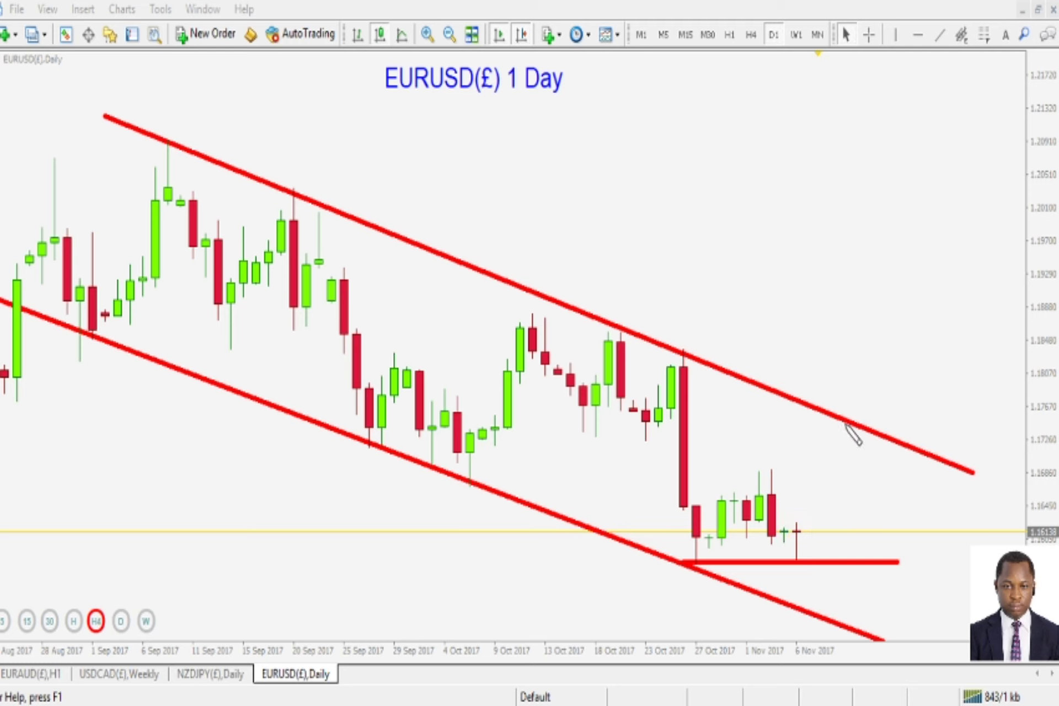
mouse_move(811, 544)
mouse_down()
mouse_move(810, 456)
mouse_move(826, 458)
mouse_up()
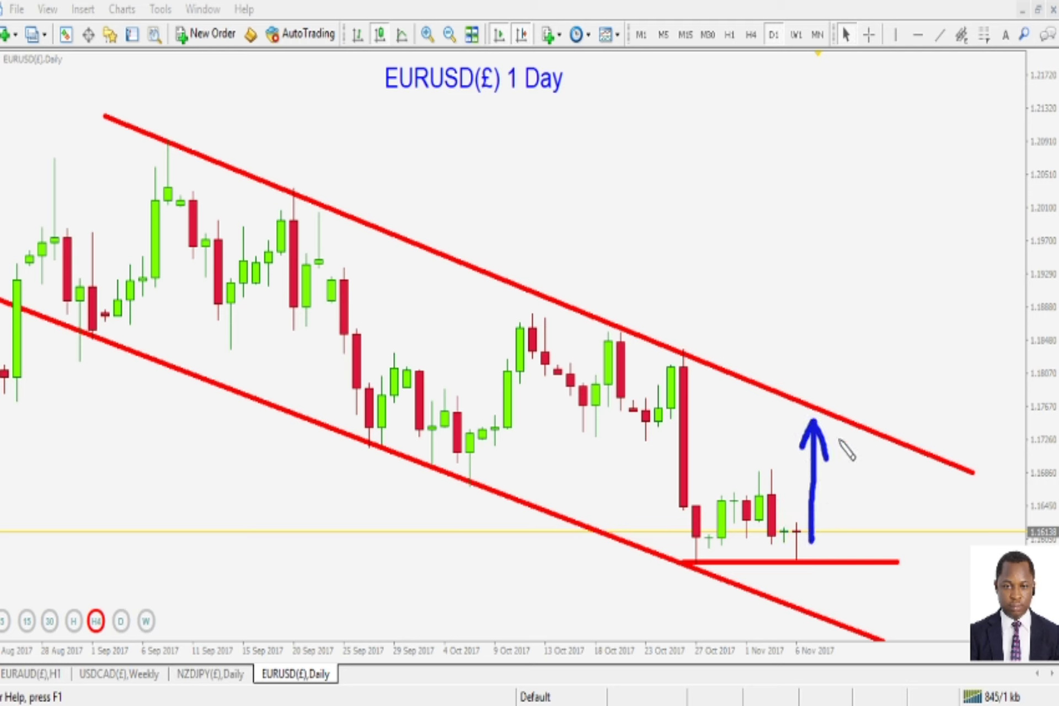
key(e)
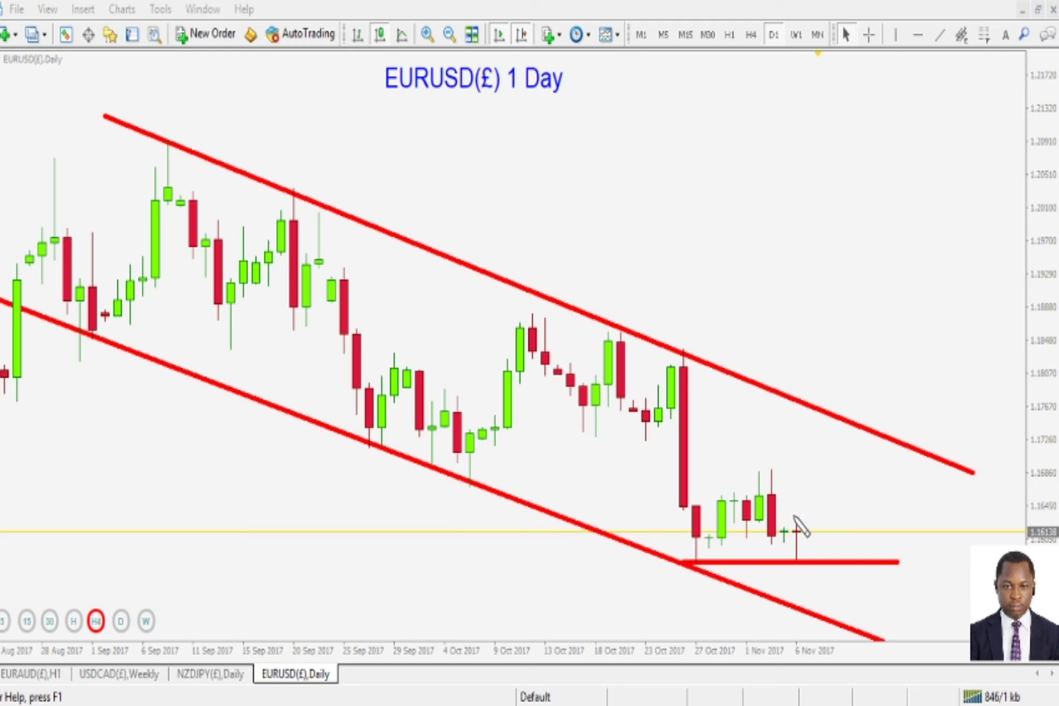
- Mark a BS entry above the latest candle, an SL below support, and an upward arrow to the upper channel line, then clear the sketches
drag(779, 518, 843, 530)
mouse_move(846, 504)
mouse_down()
mouse_move(844, 531)
mouse_move(864, 522)
mouse_up()
drag(775, 571, 887, 582)
click(889, 572)
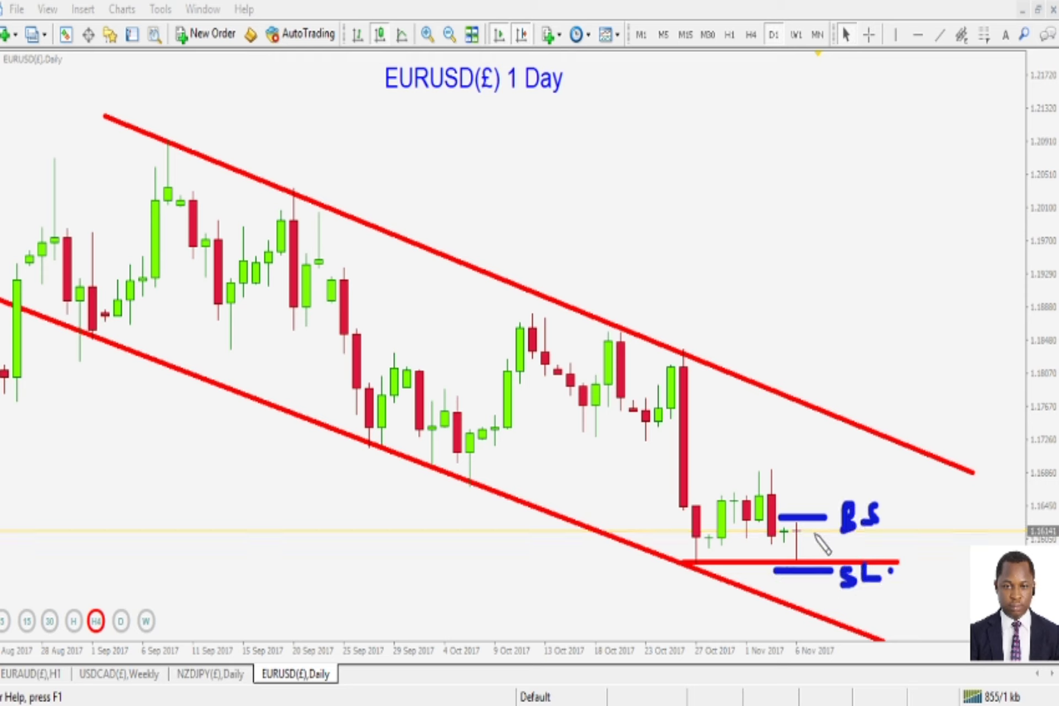
mouse_move(812, 532)
mouse_down()
mouse_move(814, 411)
mouse_move(801, 436)
mouse_up()
drag(815, 409, 829, 445)
click(836, 389)
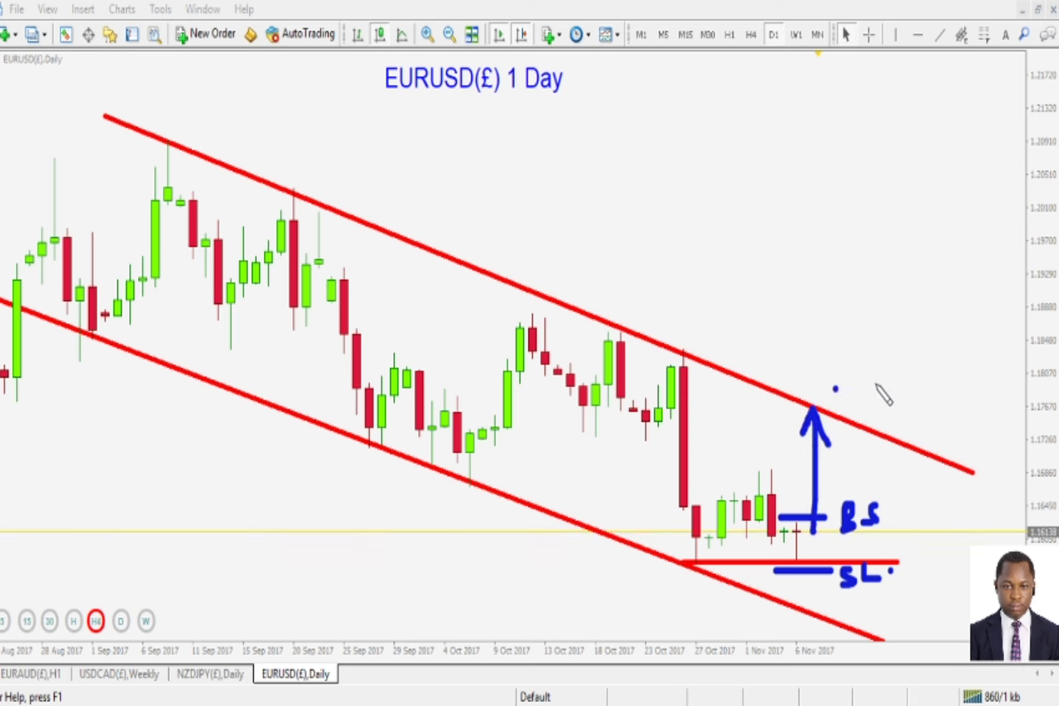
key(Escape)
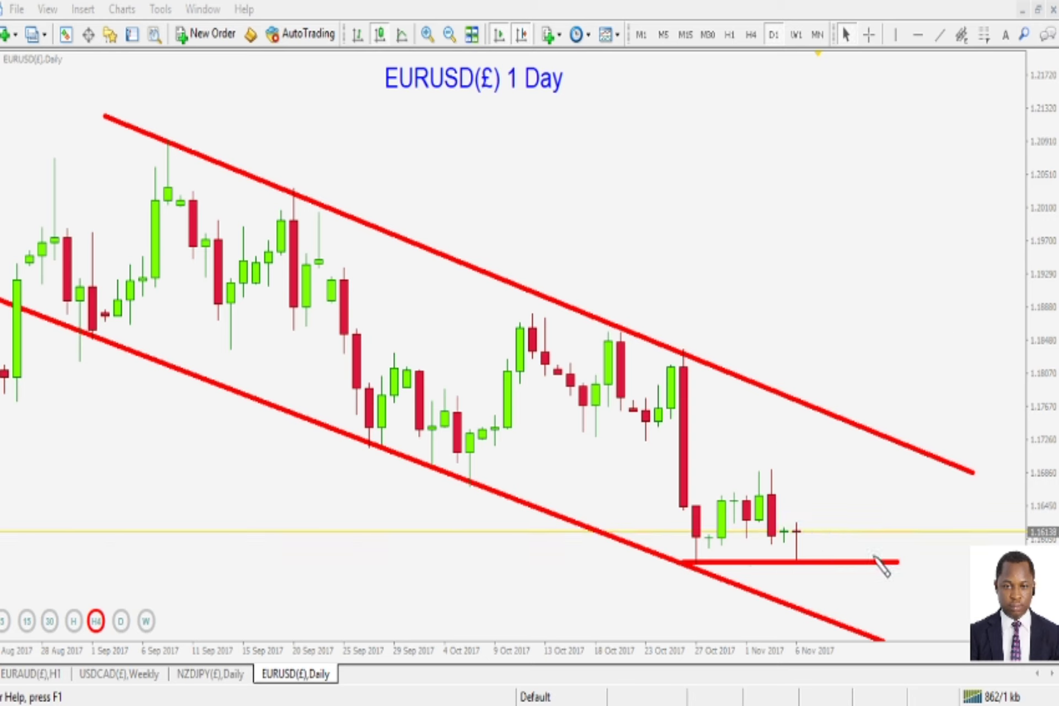
- Box the sideways candles since 27 Oct with a rightward arrow, underline EURUSD, and sketch beside the latest candle, clearing all blue marks
mouse_move(680, 482)
mouse_down()
mouse_move(798, 477)
mouse_move(811, 544)
mouse_move(745, 562)
mouse_move(678, 534)
mouse_move(712, 485)
mouse_up()
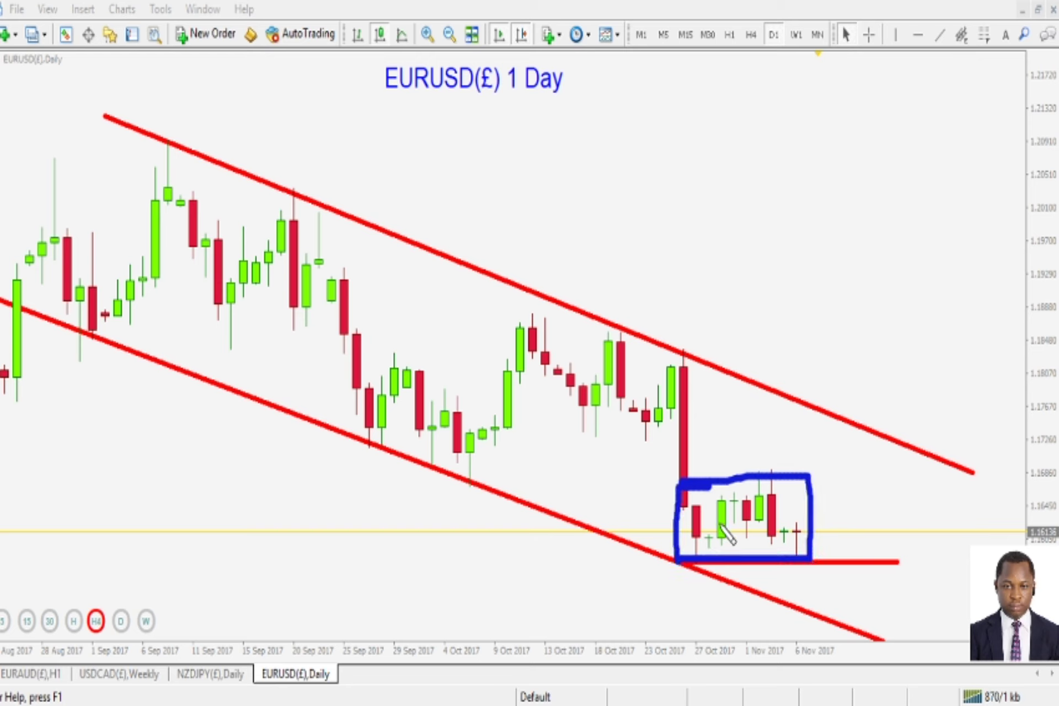
mouse_move(681, 525)
mouse_down()
mouse_move(790, 525)
mouse_move(775, 536)
mouse_up()
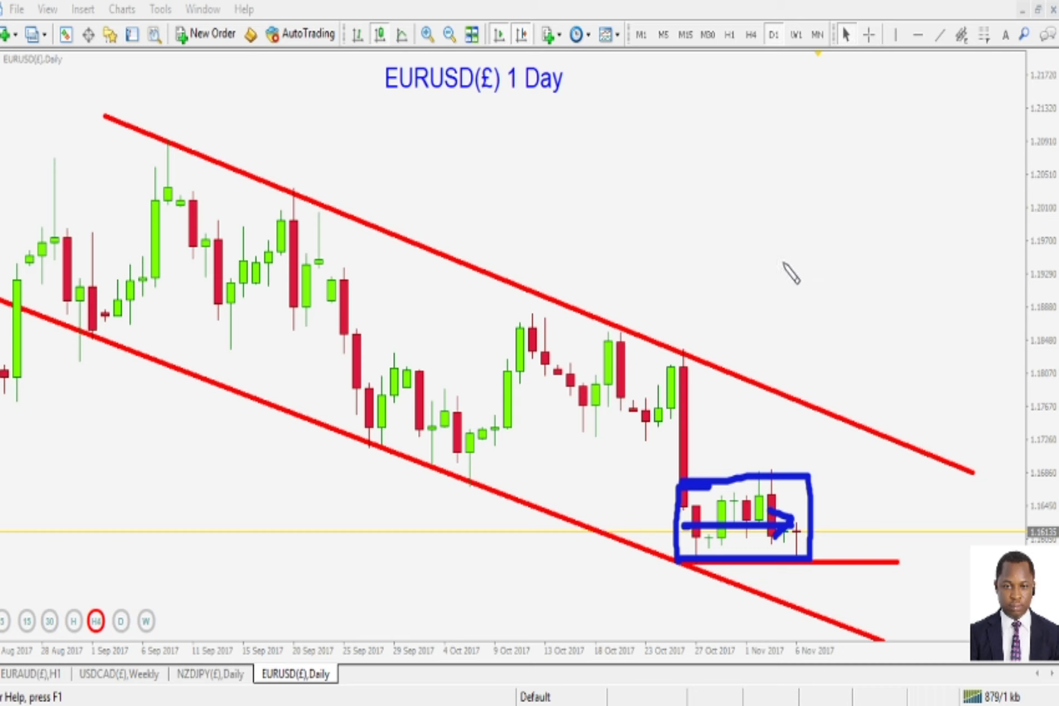
drag(404, 102, 489, 102)
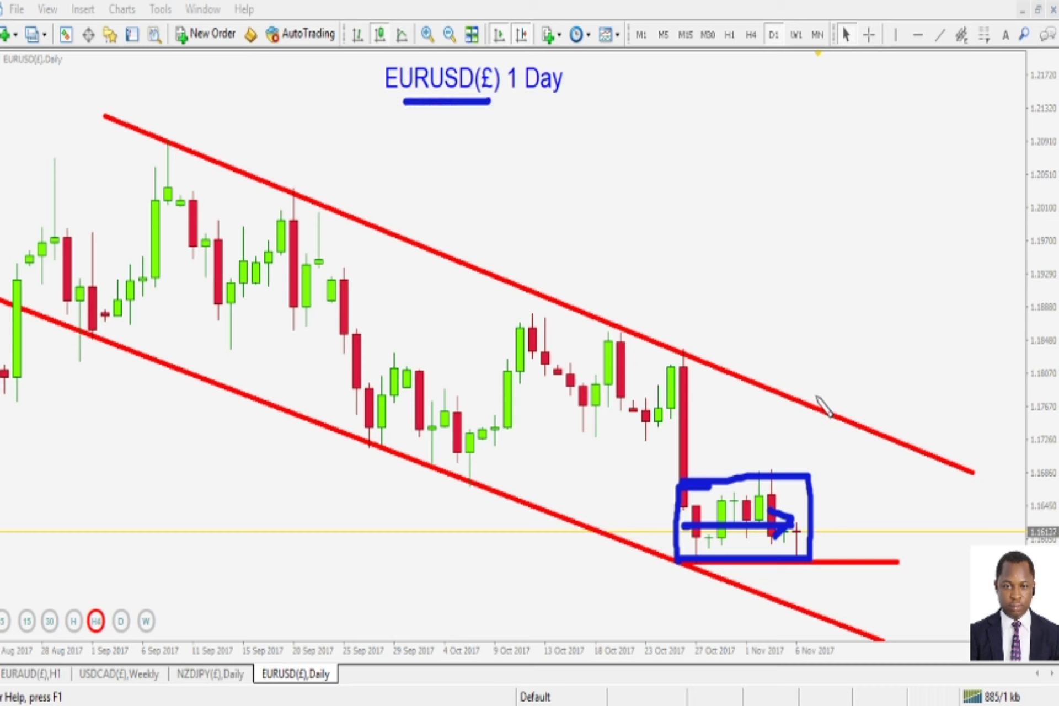
mouse_move(817, 580)
mouse_down()
mouse_move(756, 436)
mouse_move(909, 558)
mouse_move(906, 549)
mouse_up()
key(e)
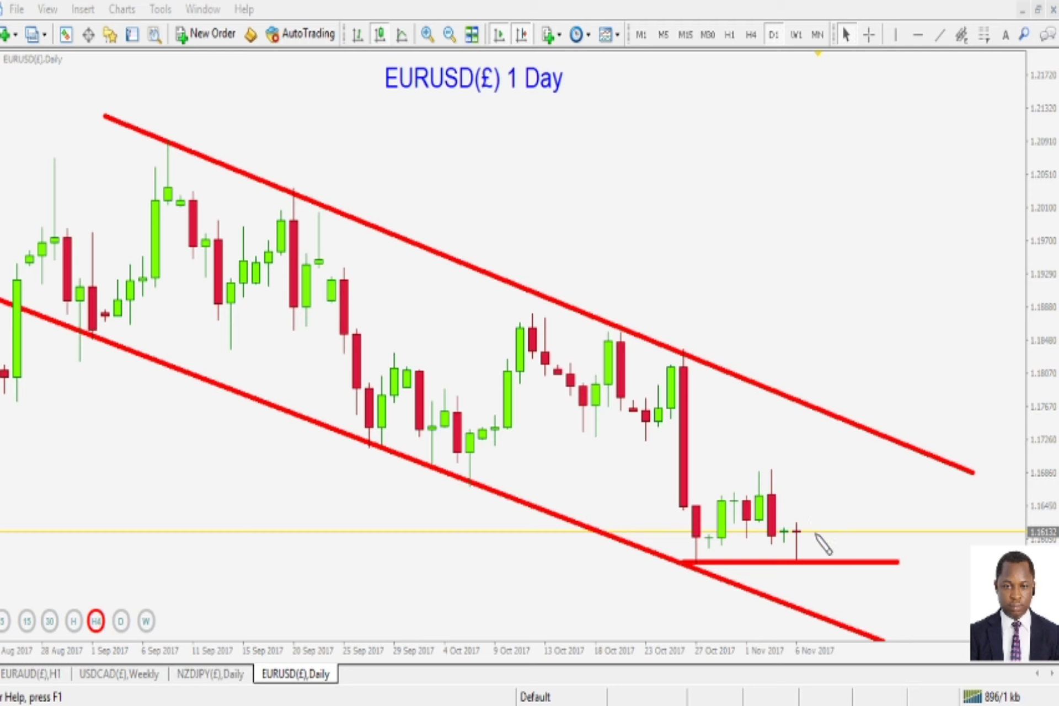
mouse_move(807, 557)
mouse_down()
mouse_move(817, 539)
mouse_move(805, 510)
mouse_move(788, 573)
mouse_move(816, 554)
mouse_move(830, 474)
mouse_move(817, 434)
mouse_move(842, 433)
mouse_up()
key(Escape)
- Switch the chart to the 4-hour timeframe and delete the horizontal support line beneath the recent lows
key(minus)
key(minus)
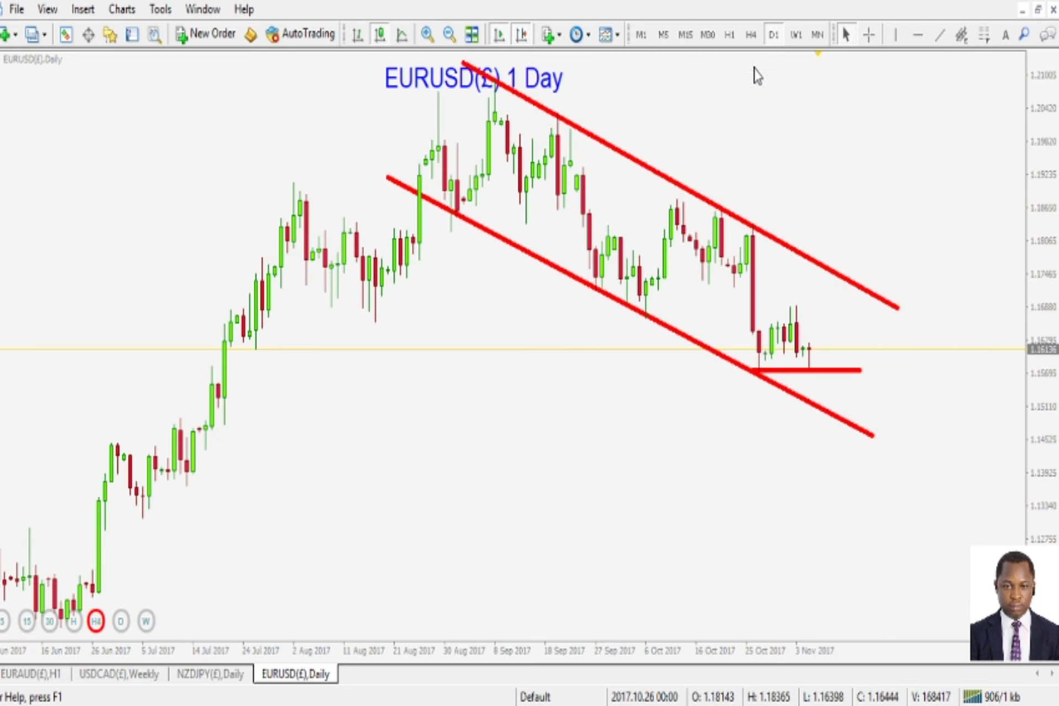
click(751, 35)
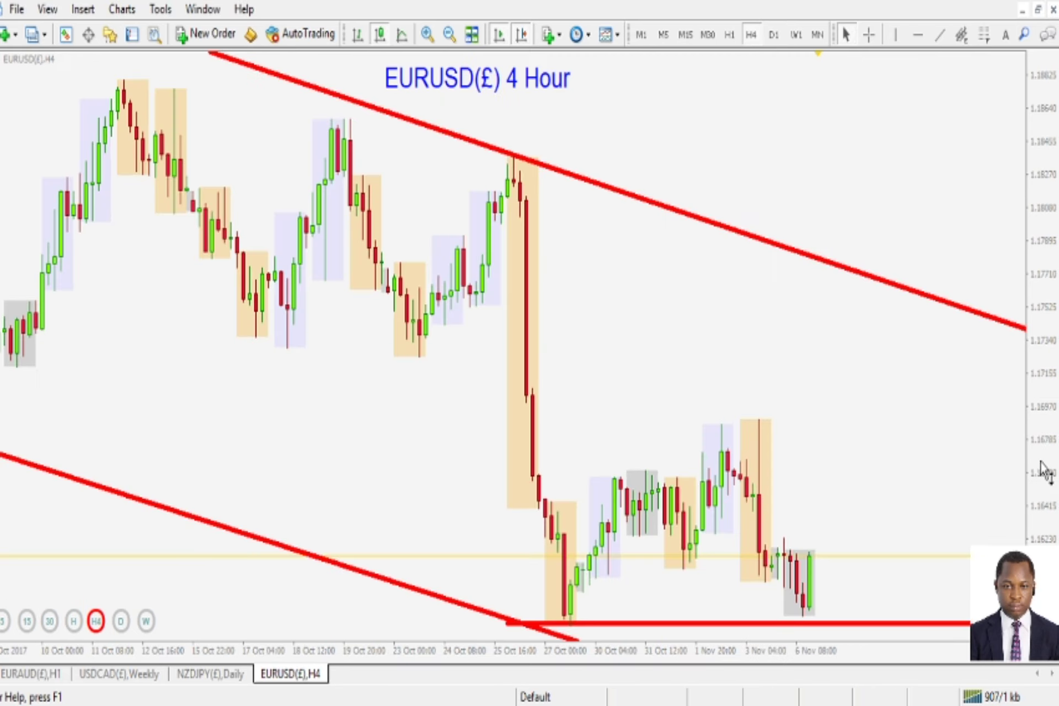
drag(1044, 472, 1037, 514)
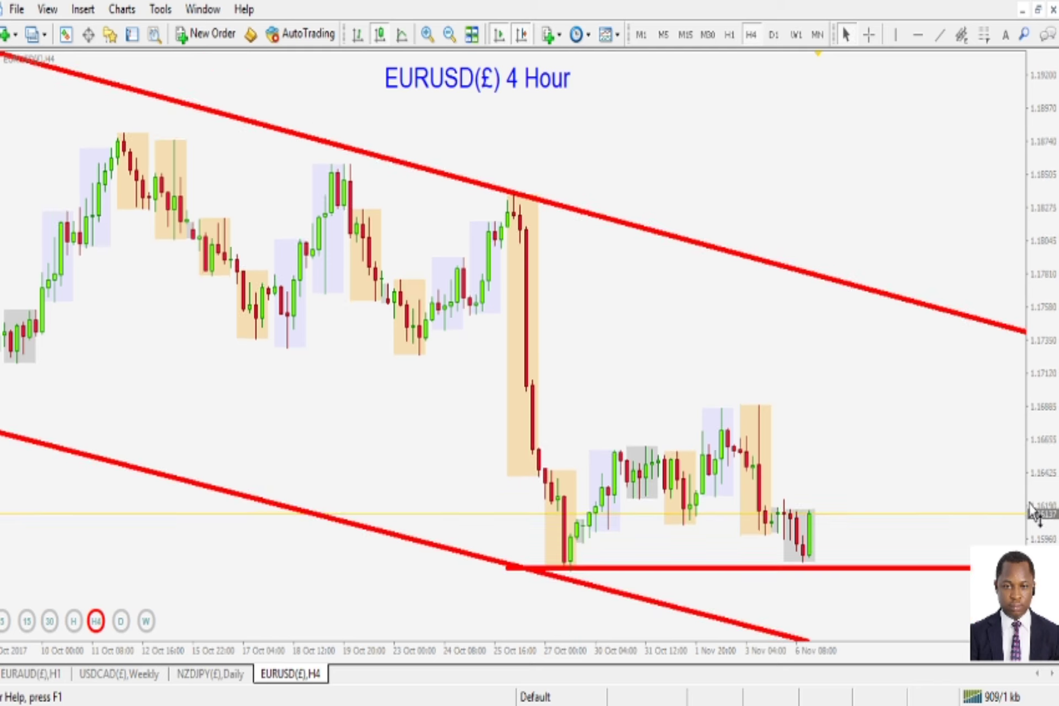
right_click(893, 567)
click(927, 426)
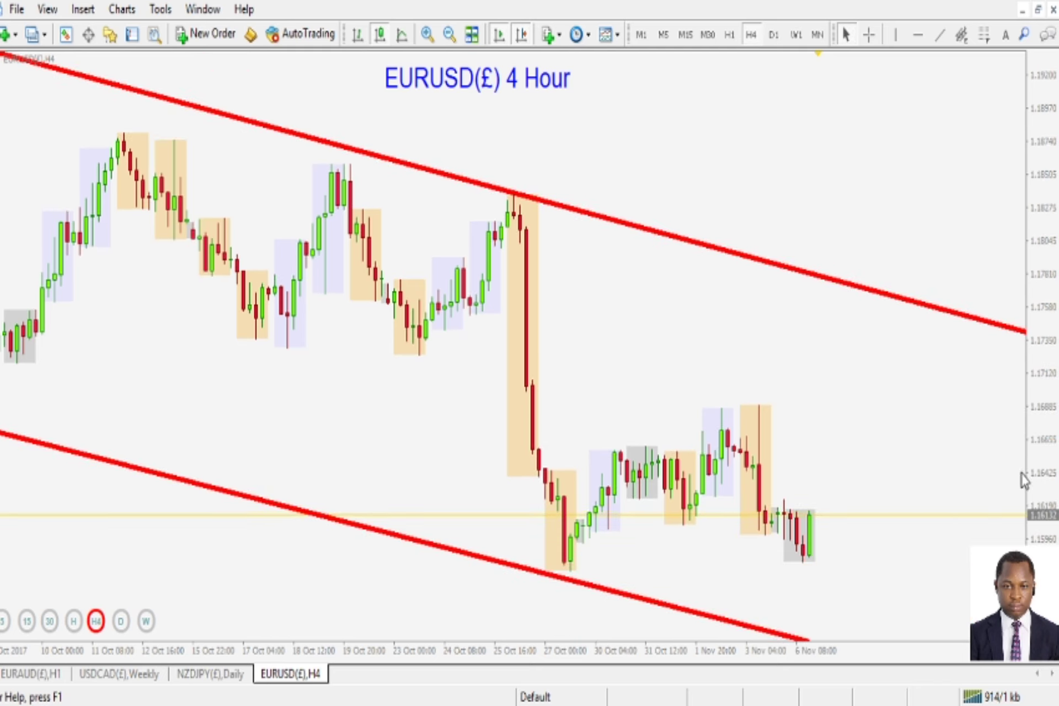
drag(1048, 524, 1037, 420)
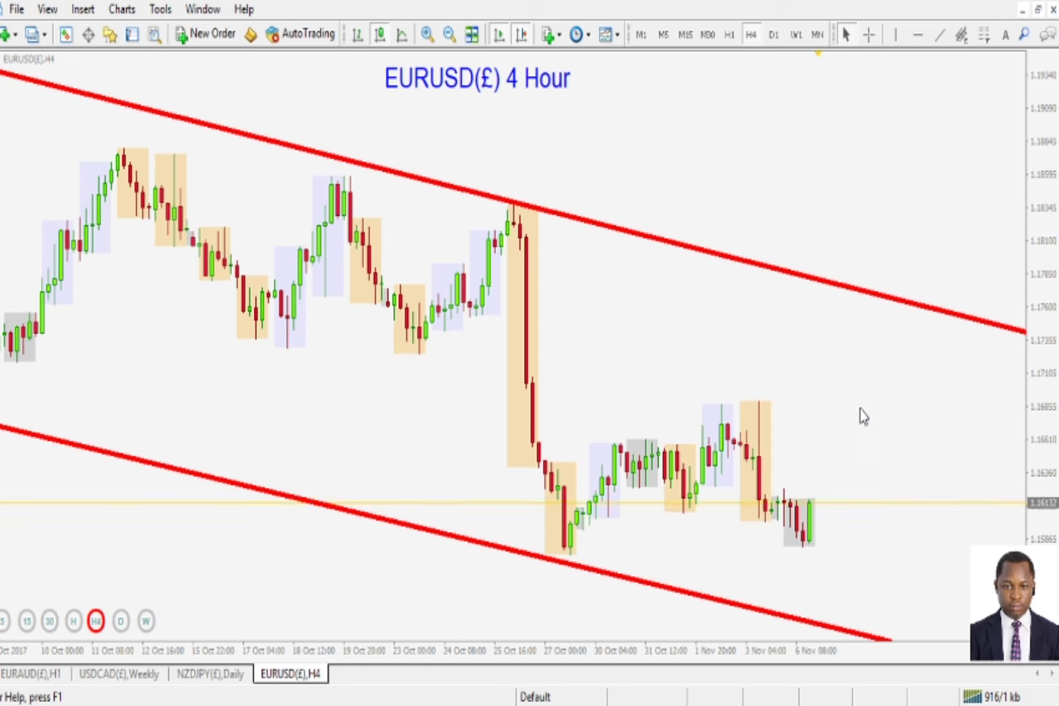
- Draw a blue arrow up from the late-October low and another rightward across the sideways candles, then clear both
key(ctrl+shift+d)
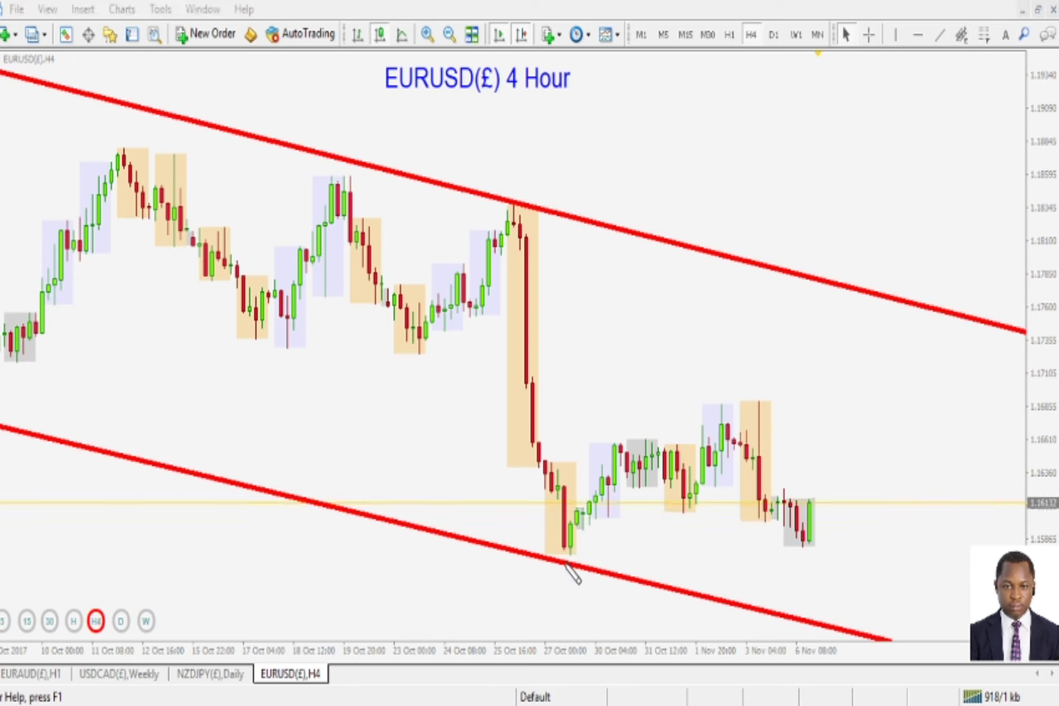
mouse_move(562, 561)
mouse_down()
mouse_move(600, 473)
mouse_move(602, 497)
mouse_move(764, 464)
mouse_move(749, 483)
mouse_up()
drag(736, 444, 771, 458)
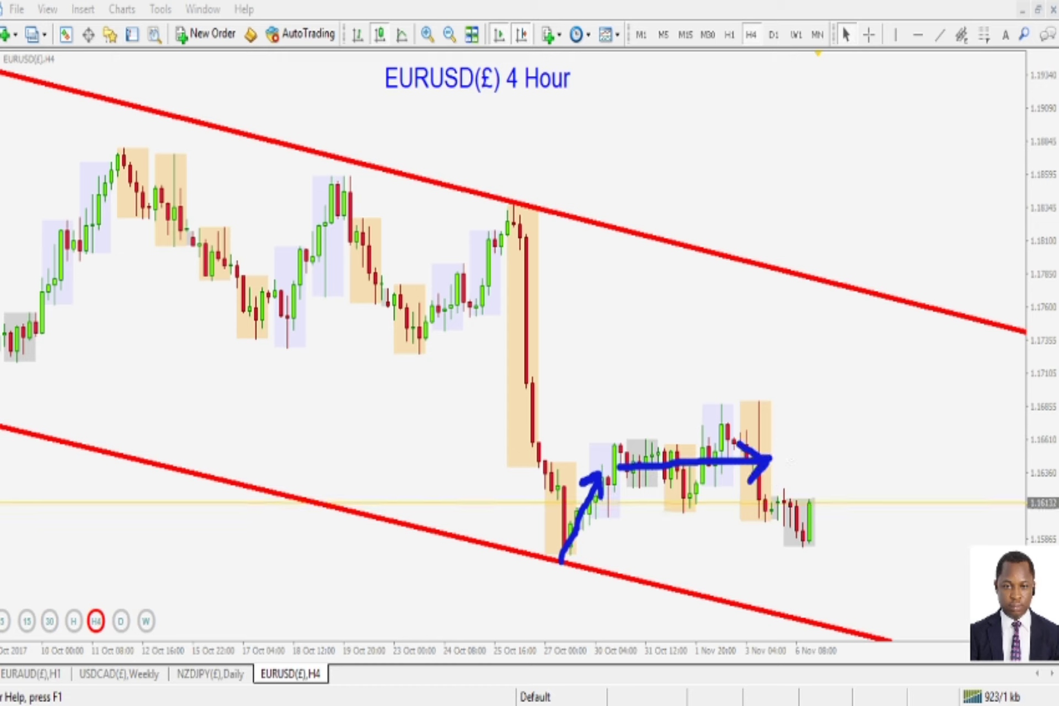
key(Escape)
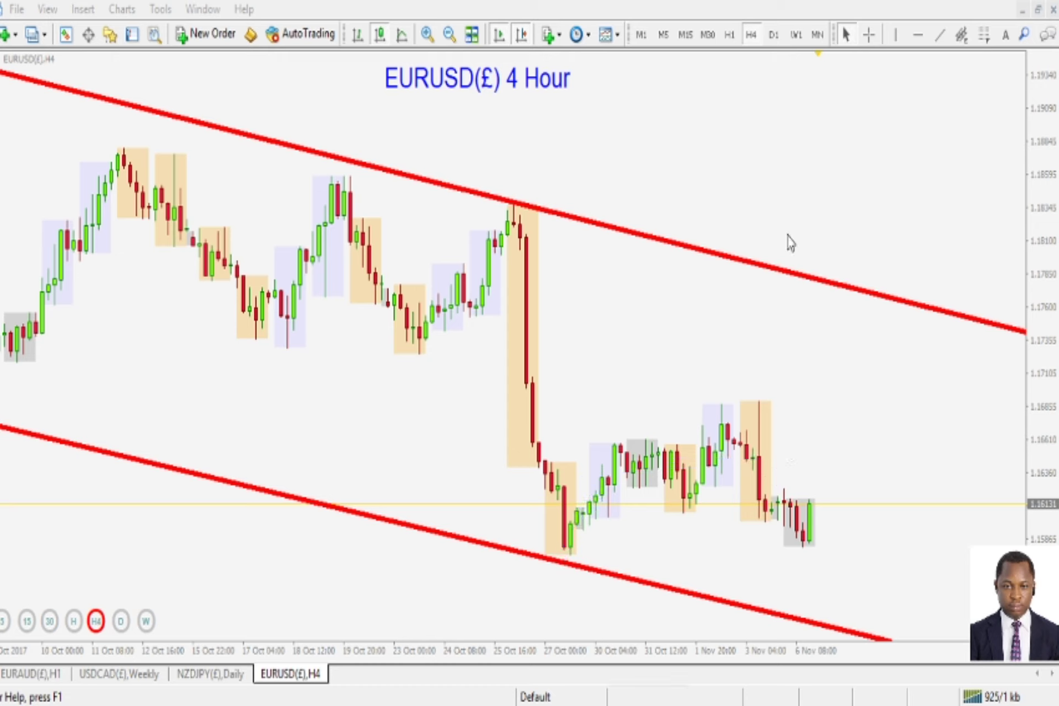
- Draw a descending red trendline under the early-November and 6 Nov lows, and extend its start back to 30 Oct
click(940, 34)
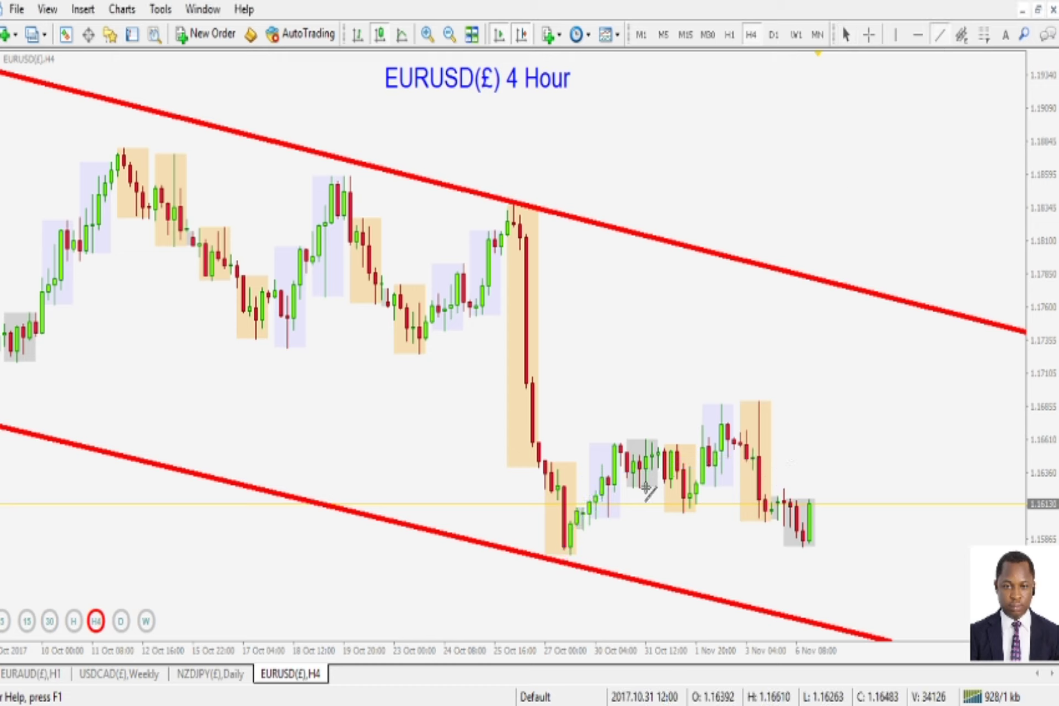
drag(618, 484, 858, 570)
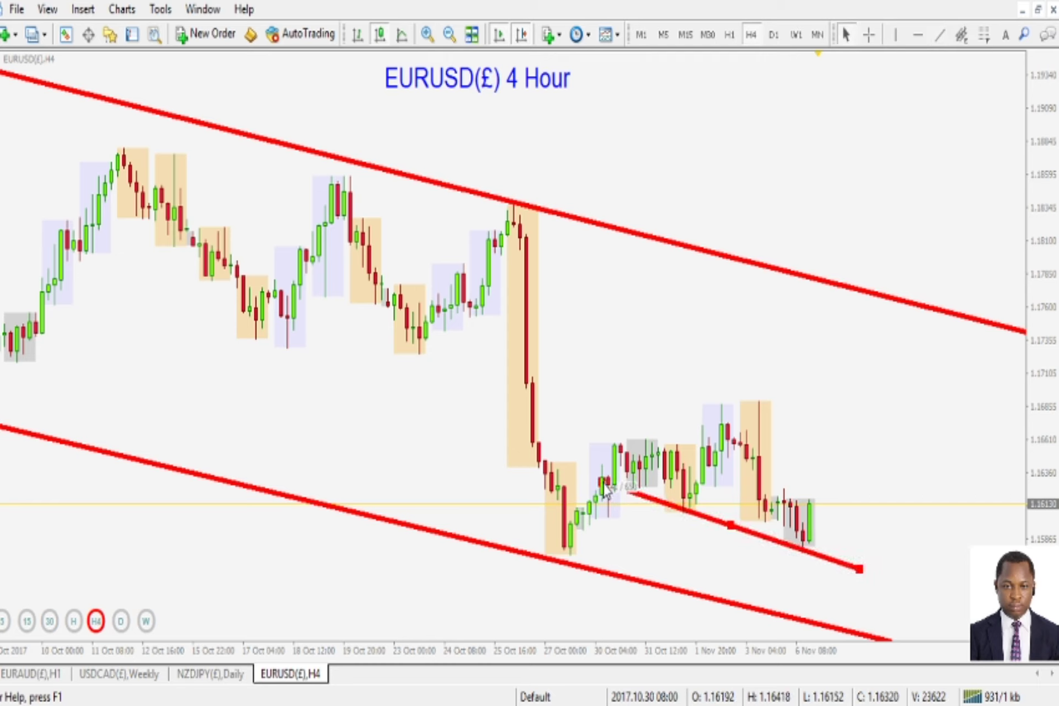
drag(603, 482, 603, 478)
double_click(627, 488)
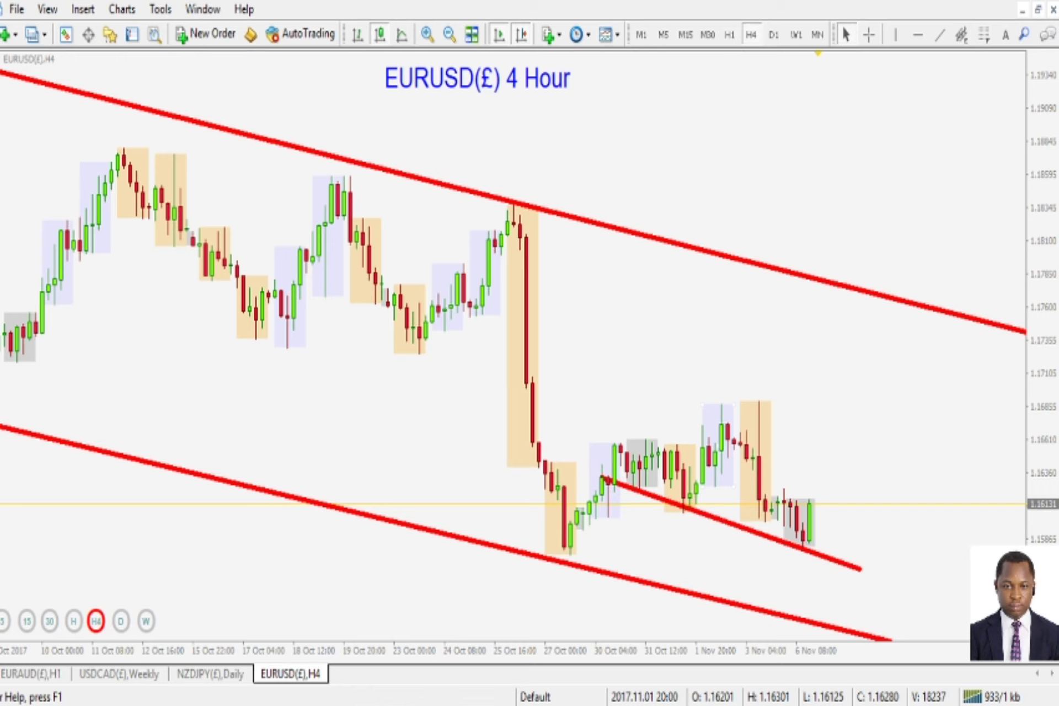
- Switch to the 1-hour timeframe and adjust both ends of the short descending trendline to fit the lows under the recent candles
click(730, 34)
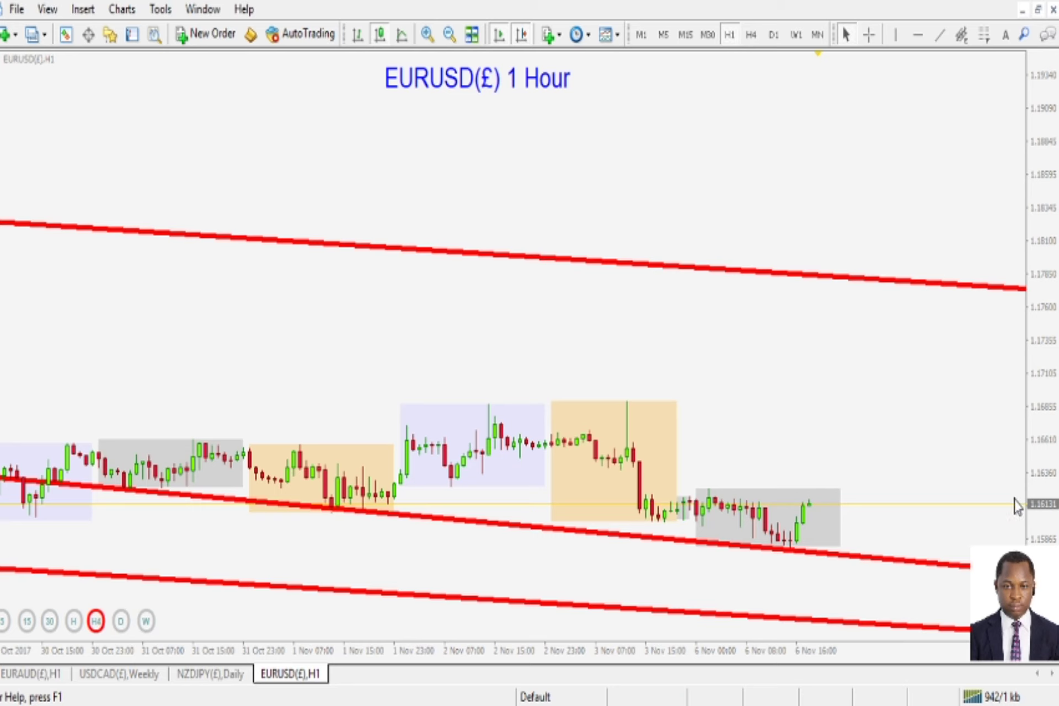
drag(1050, 517, 1050, 379)
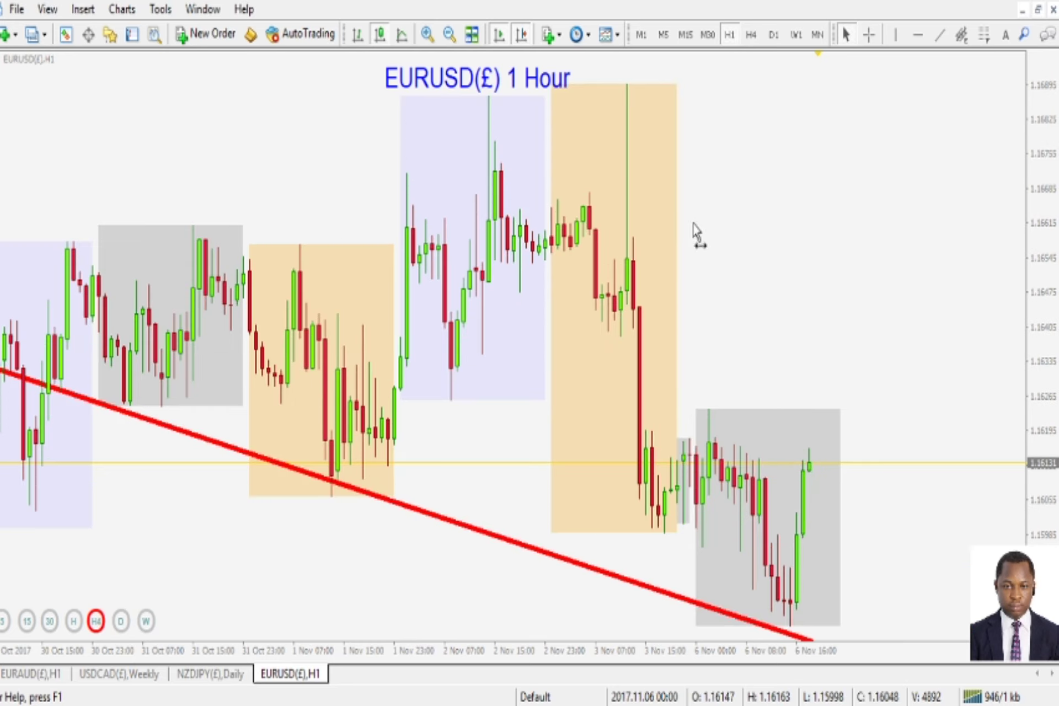
click(449, 35)
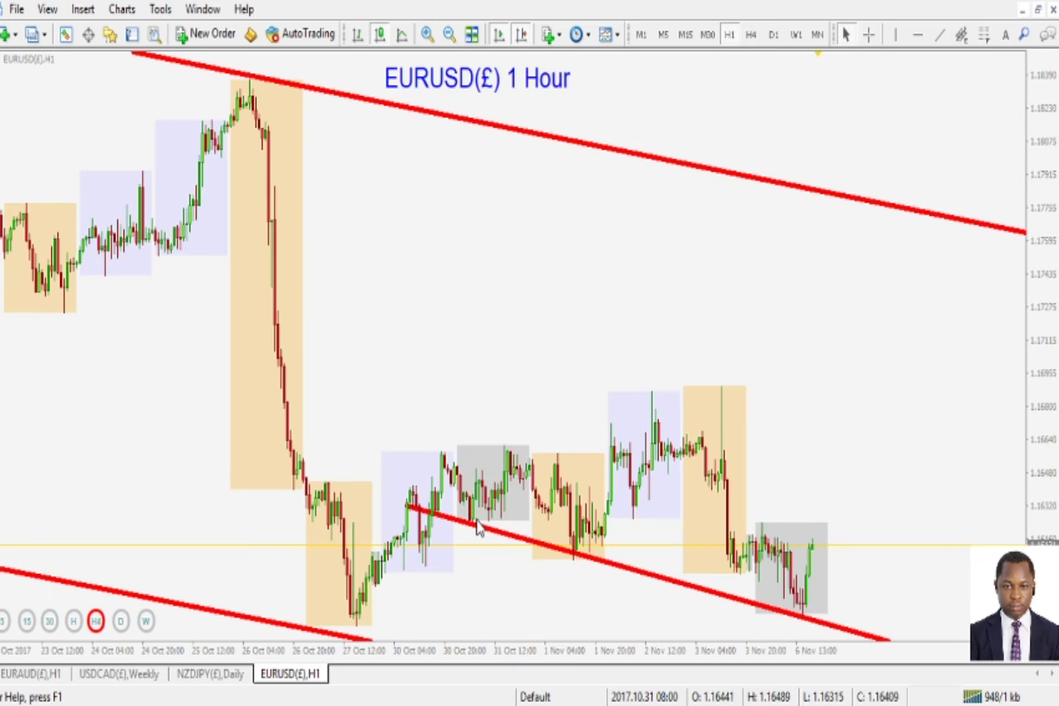
drag(406, 505, 433, 517)
drag(849, 630, 885, 637)
click(881, 575)
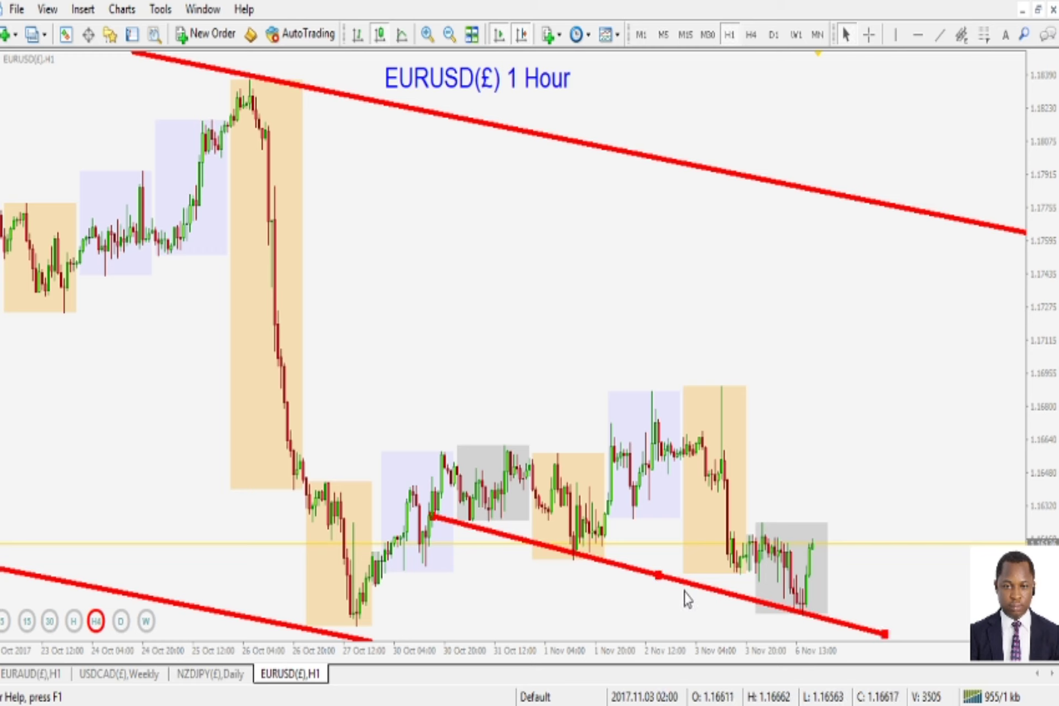
- Copy the short trendline above the recent candles and tilt it upward through the highs, extending it well past the latest candle
drag(685, 589, 695, 443)
drag(895, 497, 890, 331)
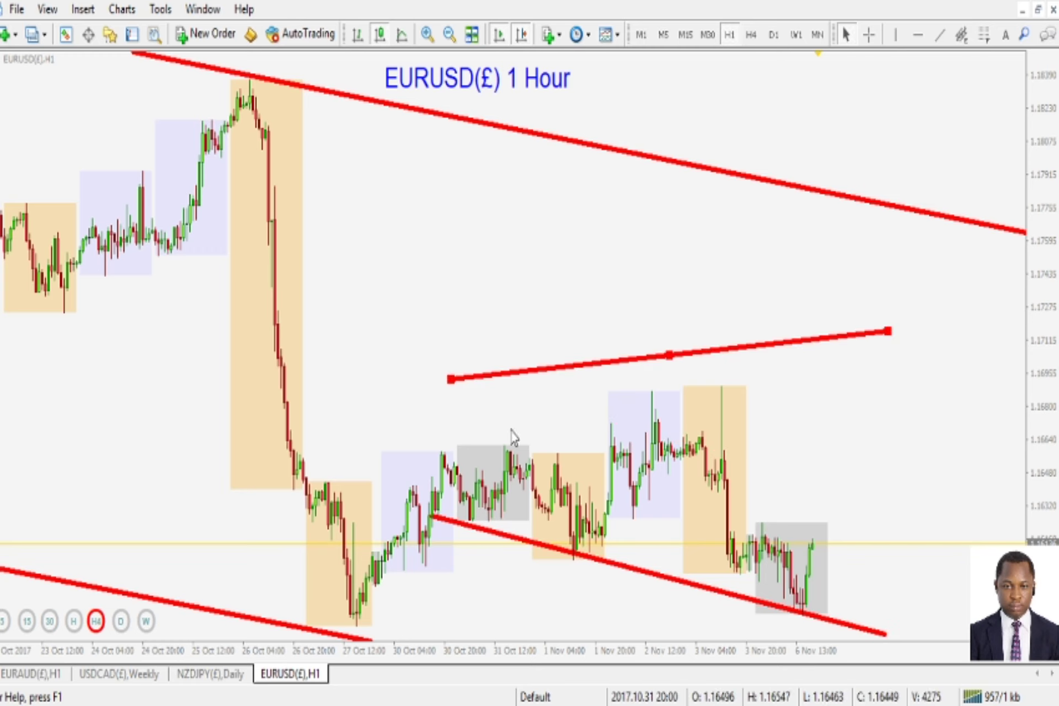
drag(451, 380, 407, 464)
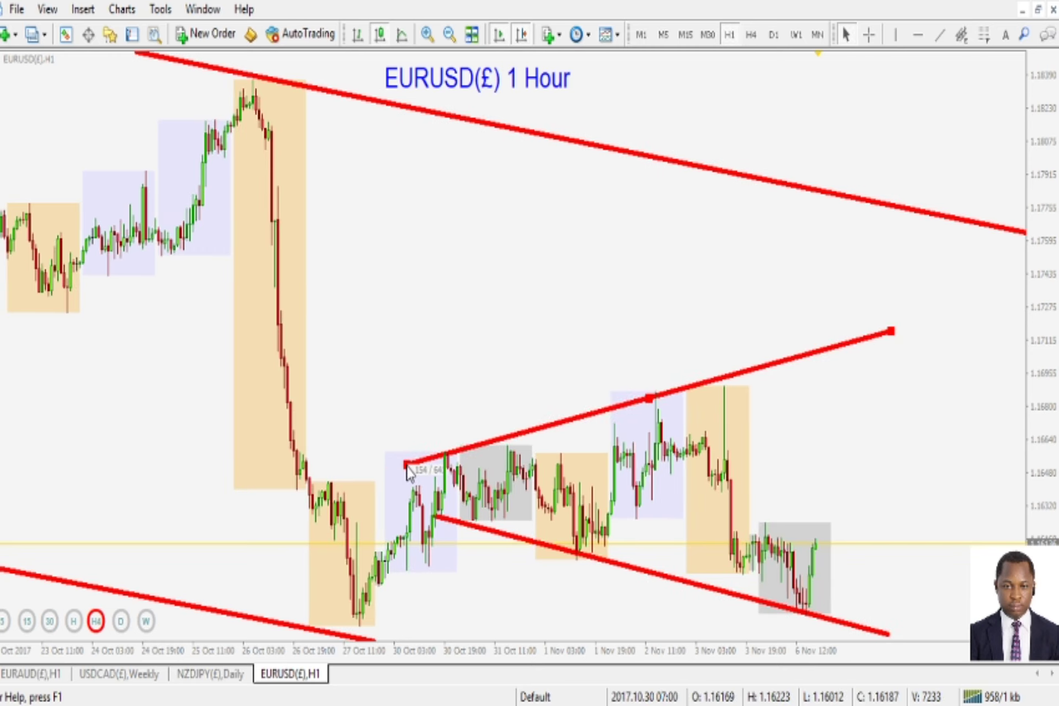
drag(891, 331, 970, 327)
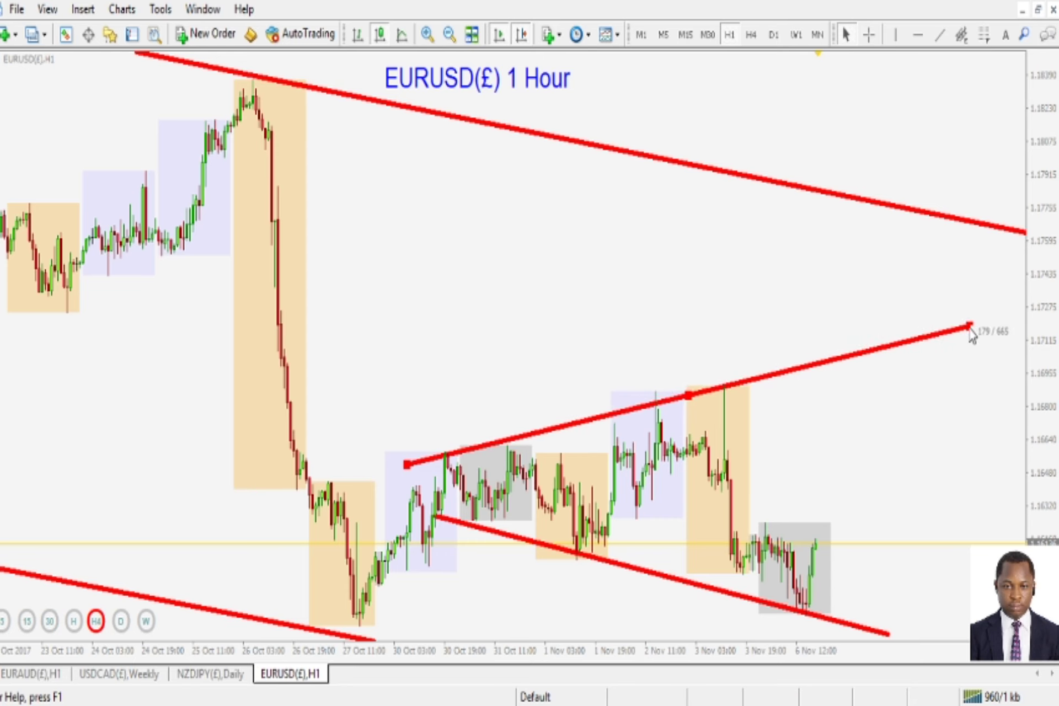
- Trim the start of the rising upper trendline slightly and refit both ends of the lower trendline along the recent lows
drag(407, 464, 420, 467)
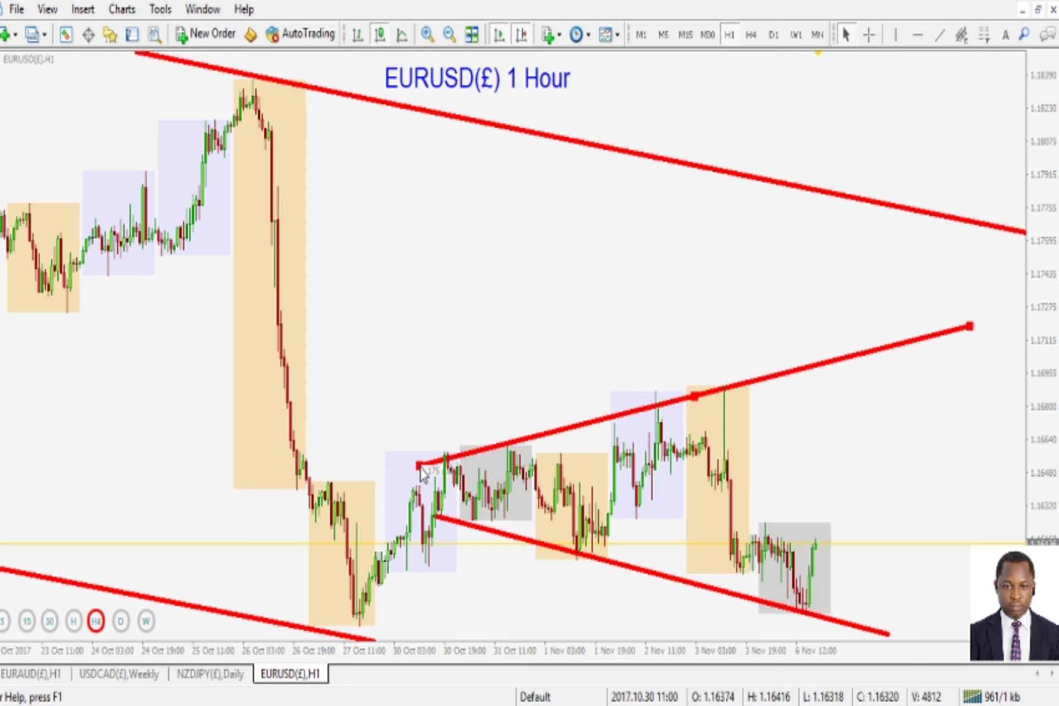
double_click(420, 467)
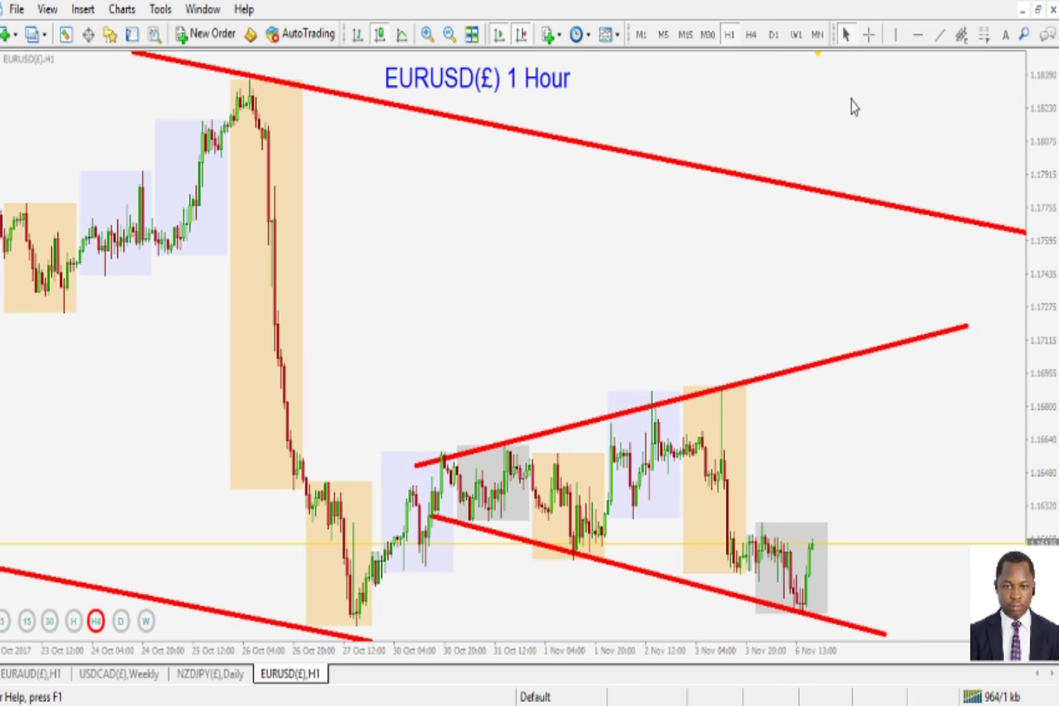
click(427, 34)
drag(1042, 461, 1044, 435)
drag(940, 561, 971, 565)
double_click(933, 559)
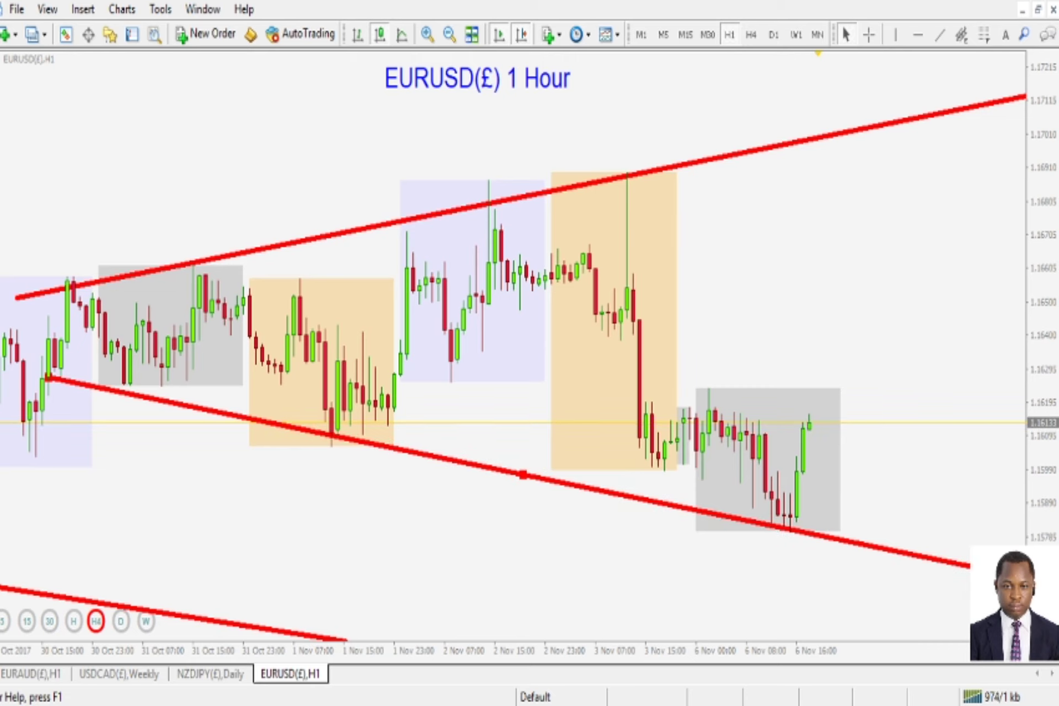
drag(49, 377, 25, 362)
double_click(928, 556)
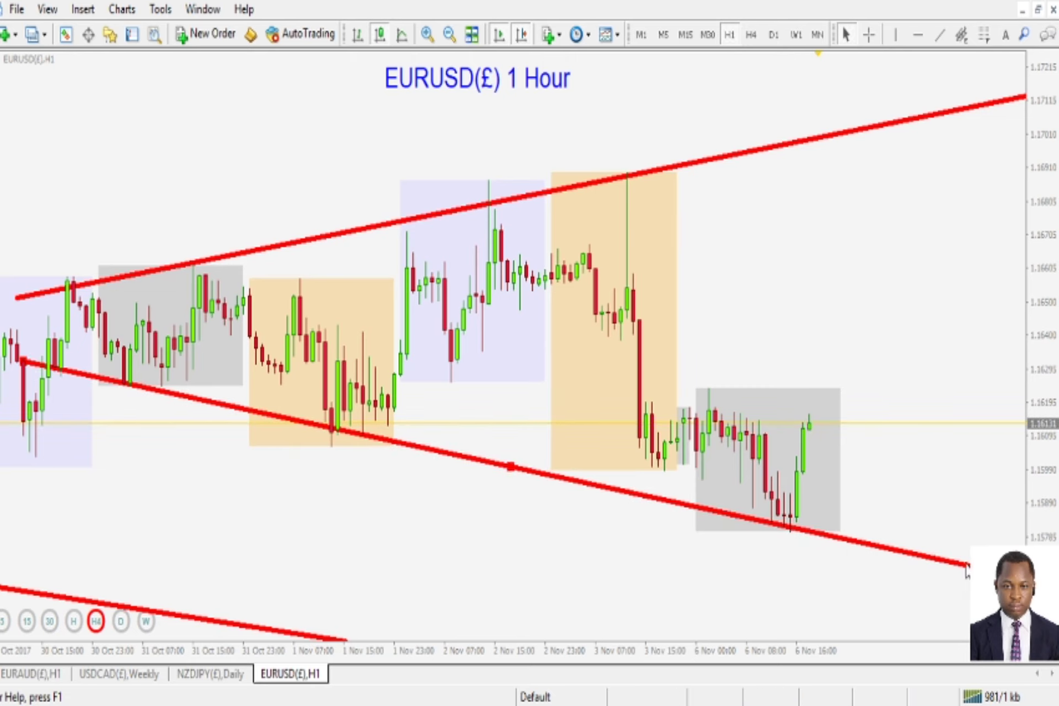
drag(996, 572, 998, 566)
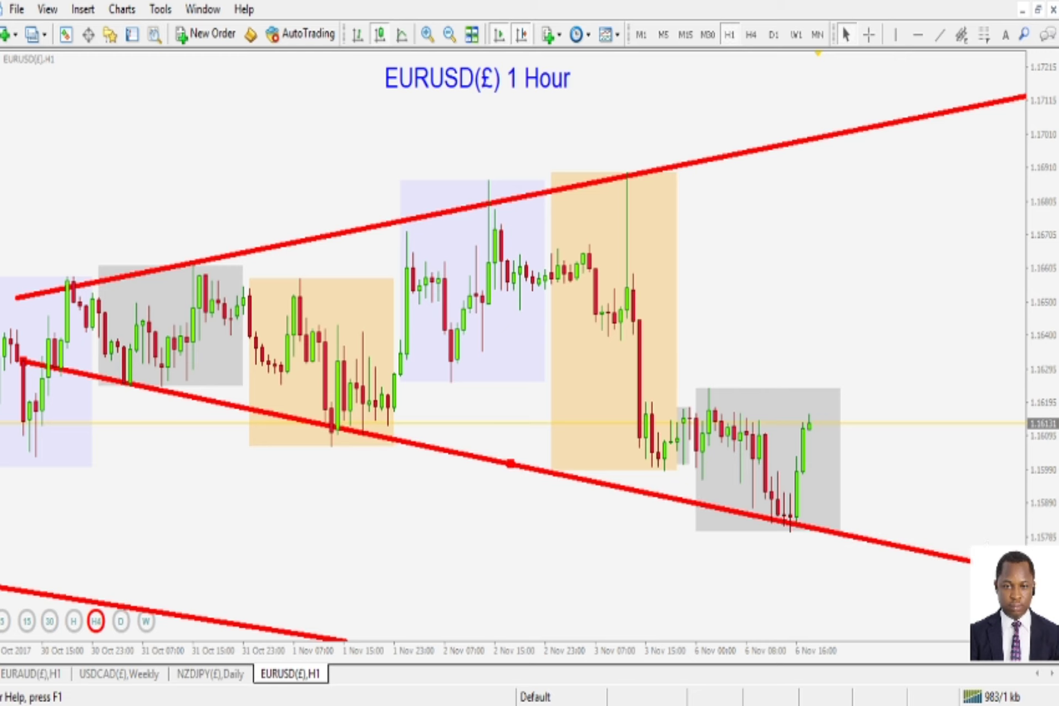
- Shorten the far end of the rising upper trendline slightly along its slope, and deselect it
double_click(999, 103)
mouse_move(1000, 103)
mouse_down()
mouse_move(949, 124)
mouse_move(962, 107)
mouse_move(992, 103)
mouse_up()
double_click(953, 111)
double_click(954, 110)
click(990, 161)
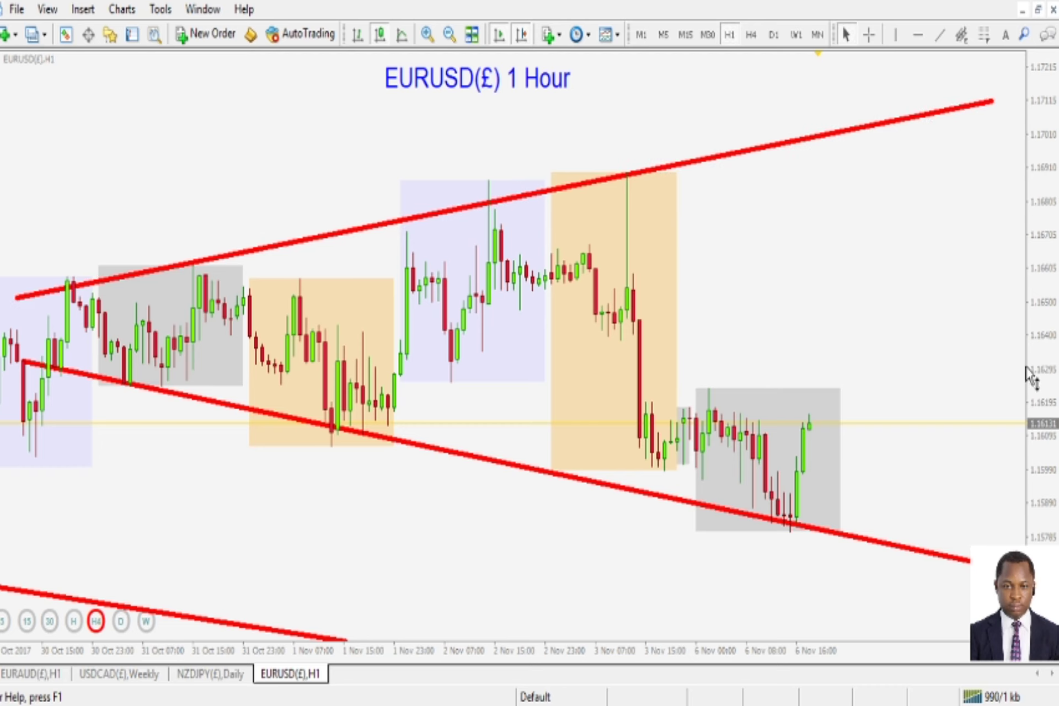
- Trace the price swings between the two trendlines in blue and circle the three touches on the lower trendline
drag(1026, 369, 1040, 318)
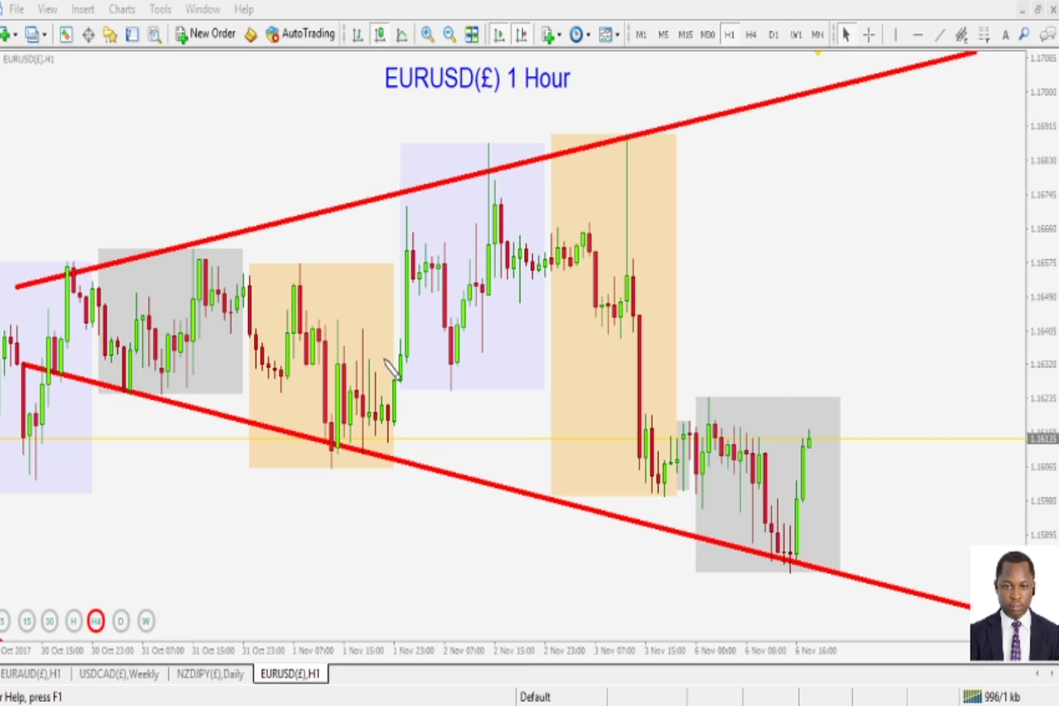
mouse_move(60, 270)
mouse_down()
mouse_move(141, 397)
mouse_move(213, 255)
mouse_move(298, 367)
mouse_move(524, 193)
mouse_move(565, 281)
mouse_move(769, 534)
mouse_up()
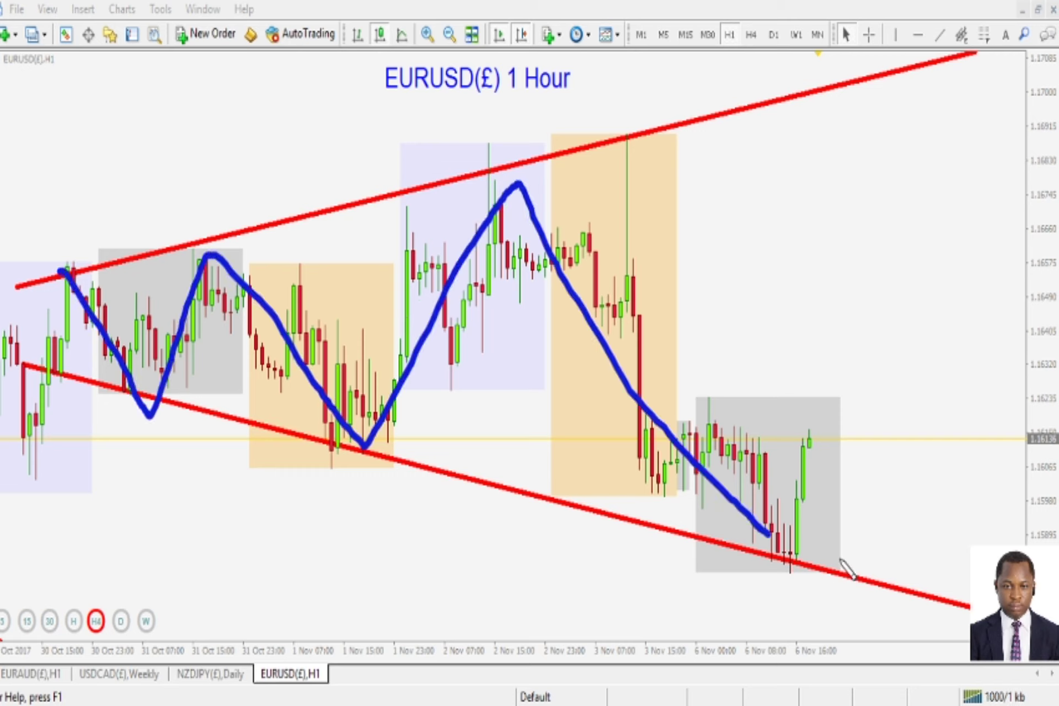
mouse_move(846, 548)
mouse_down()
mouse_move(832, 579)
mouse_move(794, 557)
mouse_up()
mouse_move(361, 447)
mouse_down()
mouse_move(319, 444)
mouse_move(379, 456)
mouse_up()
drag(158, 392, 117, 405)
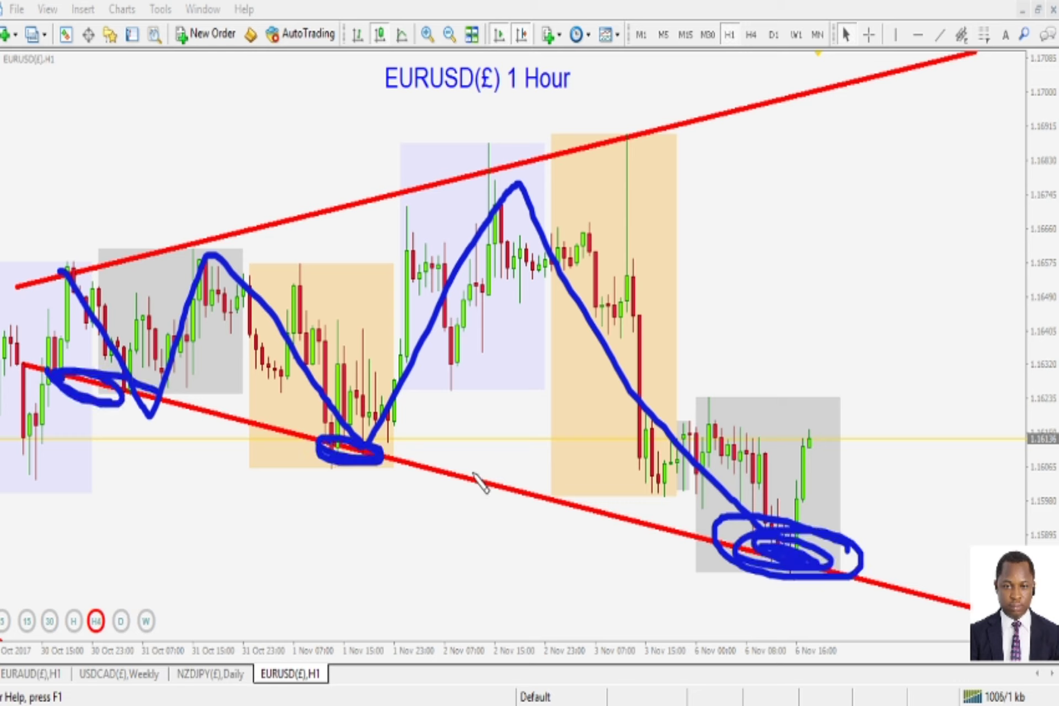
- Draw a blue upward arrow from the 6 Nov low, and clear all the pen marks
mouse_move(796, 521)
mouse_down()
mouse_move(815, 434)
mouse_move(822, 475)
mouse_up()
click(842, 426)
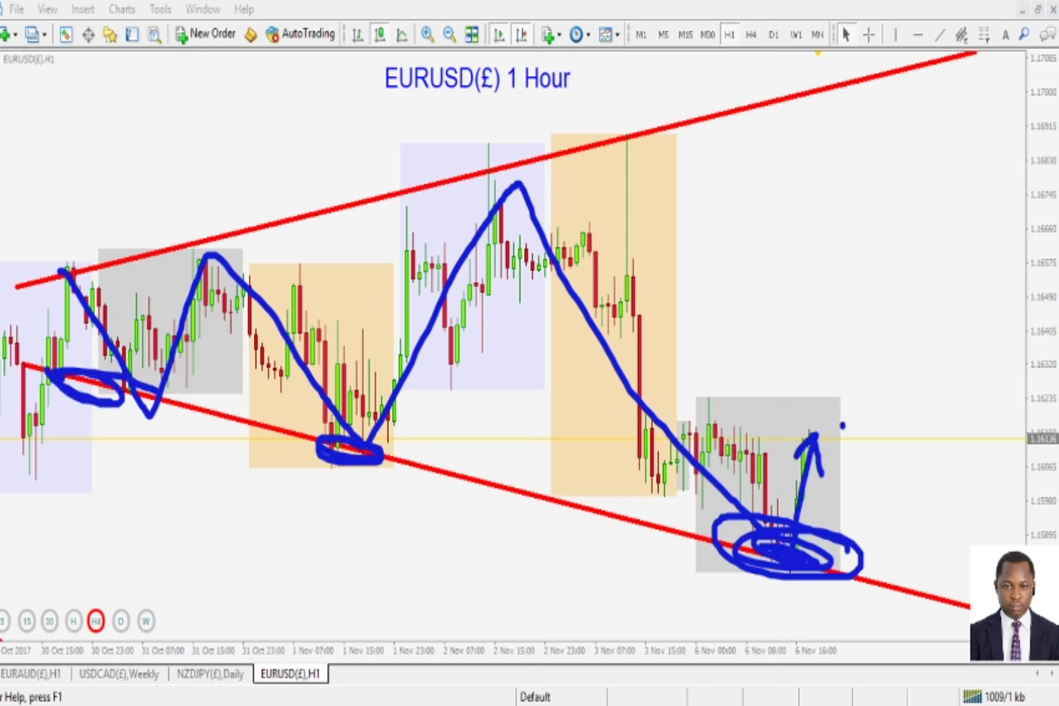
key(Escape)
- Circle the three lows on the lower trendline in magenta and write an "S" beneath each one
drag(41, 367, 176, 392)
drag(113, 403, 80, 429)
mouse_move(362, 440)
mouse_down()
mouse_move(342, 438)
mouse_move(367, 444)
mouse_move(323, 504)
mouse_up()
mouse_move(808, 554)
mouse_down()
mouse_move(761, 557)
mouse_move(805, 552)
mouse_move(761, 614)
mouse_up()
click(809, 588)
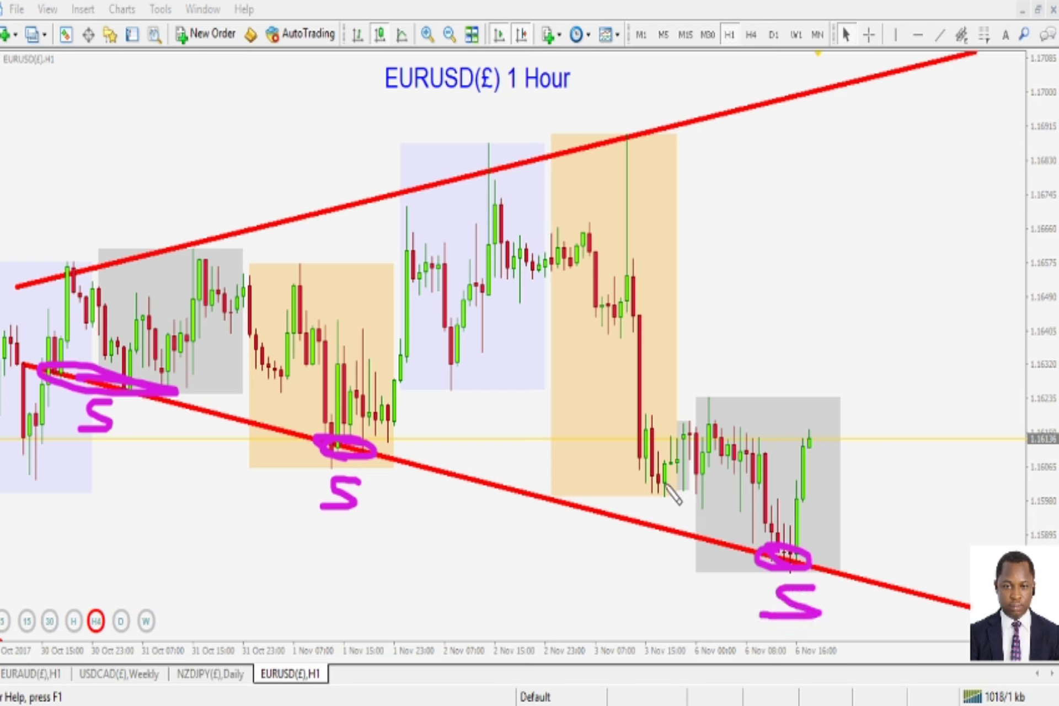
- Draw magenta horizontal lines across the 6 Nov candles and highlight the lower trendline, then clear the pen marks
drag(653, 477, 772, 478)
drag(690, 466, 810, 466)
drag(680, 507, 830, 506)
mouse_move(709, 525)
mouse_down()
mouse_move(841, 521)
mouse_move(838, 505)
mouse_up()
drag(455, 477, 549, 516)
mouse_move(606, 518)
mouse_down()
mouse_move(908, 590)
mouse_move(700, 525)
mouse_move(466, 479)
mouse_up()
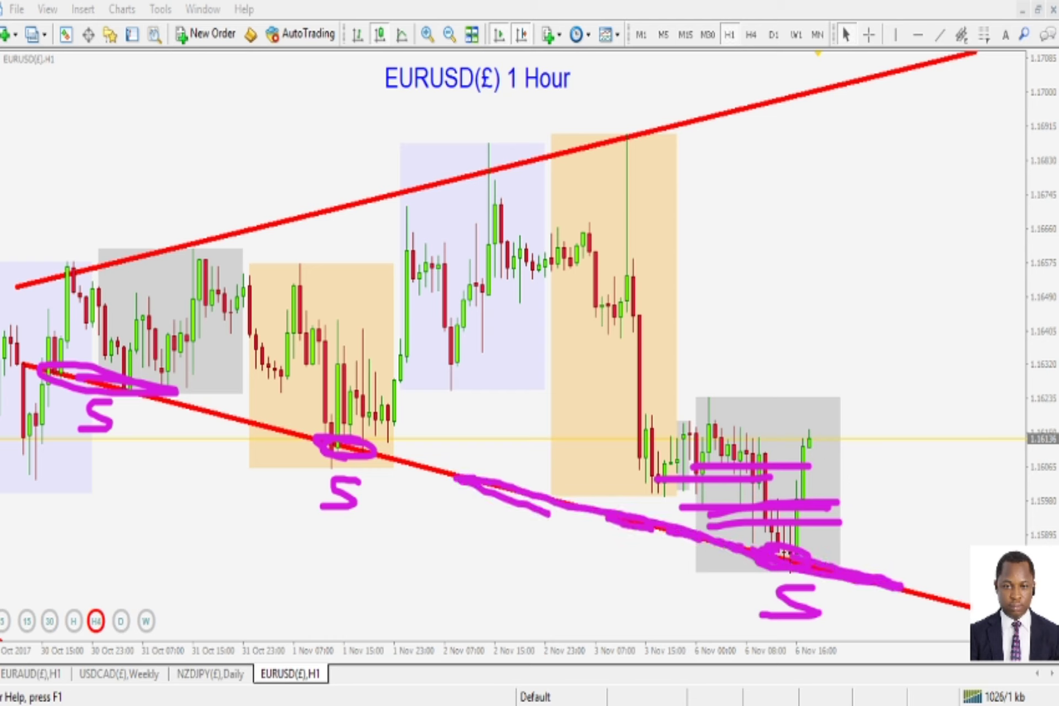
key(Escape)
- Draw a magenta V-shaped arrow over the 6 Nov drop and rebound with a plus sign beside it, then clear them
mouse_move(715, 409)
mouse_down()
mouse_move(794, 568)
mouse_move(817, 435)
mouse_move(828, 475)
mouse_up()
click(833, 441)
drag(892, 439, 896, 534)
mouse_move(873, 463)
mouse_down()
mouse_move(916, 469)
mouse_move(879, 466)
mouse_up()
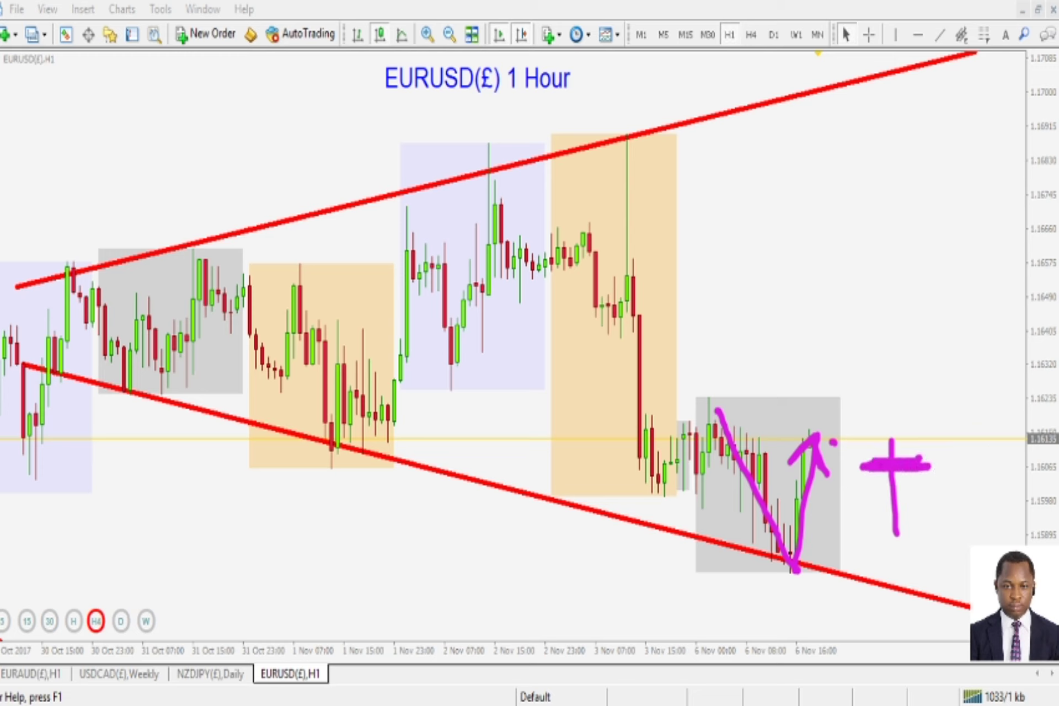
key(Escape)
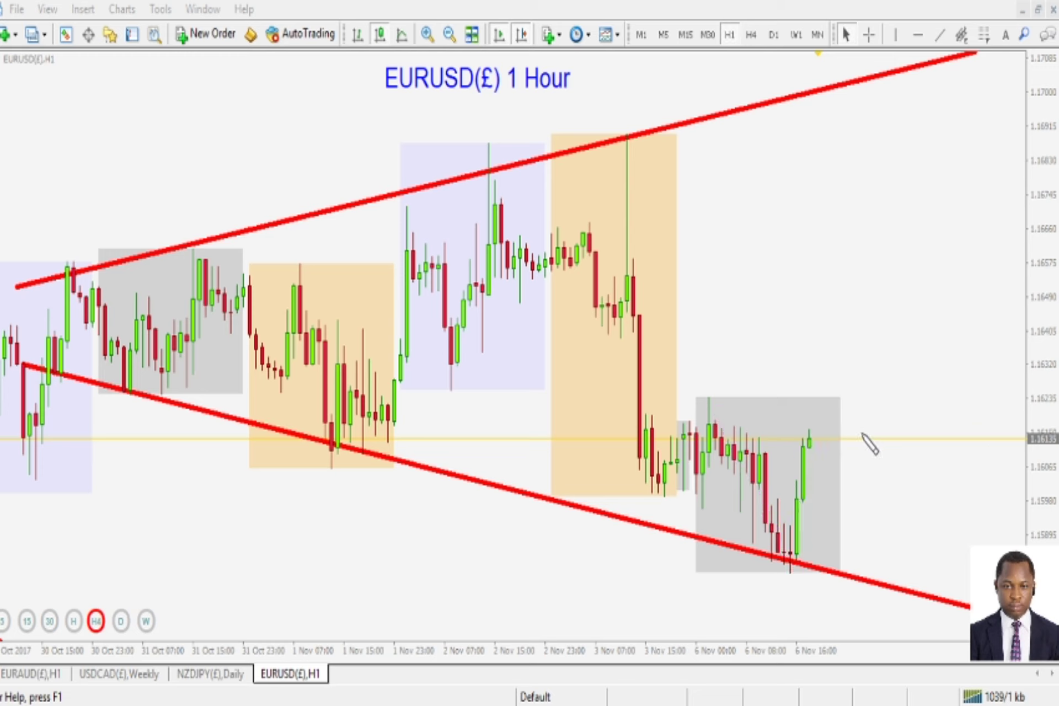
- Draw a long magenta upward arrow past the latest candle and circle the four touches on the upper trendline
mouse_move(881, 413)
mouse_down()
mouse_move(905, 236)
mouse_move(900, 142)
mouse_move(923, 177)
mouse_up()
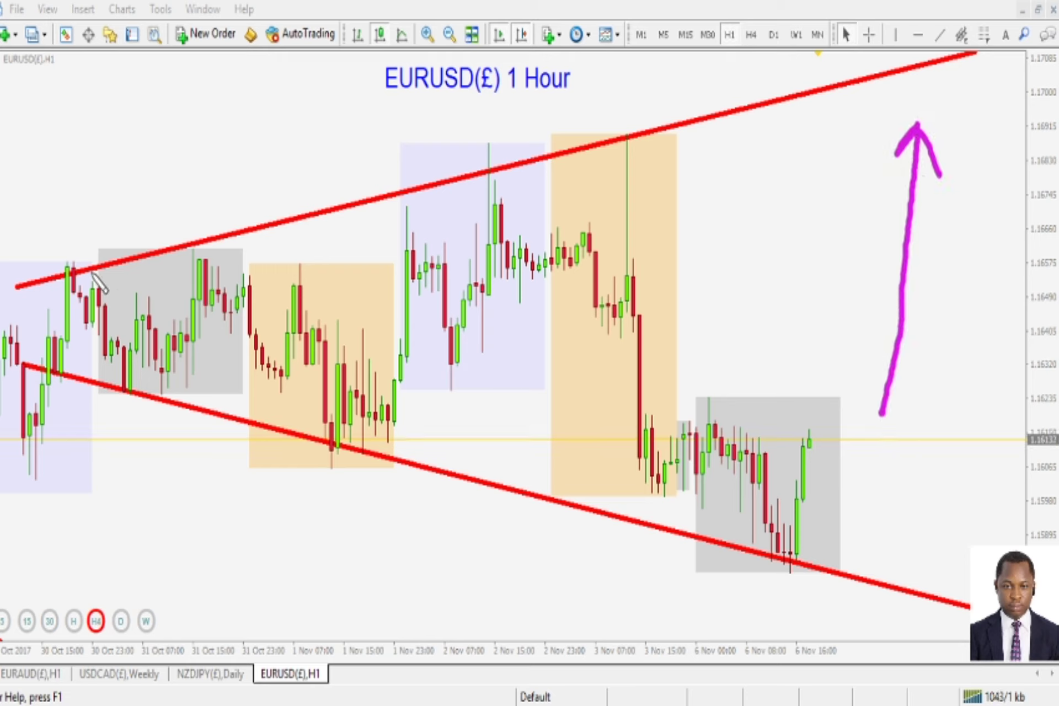
drag(94, 276, 89, 271)
mouse_move(205, 243)
mouse_down()
mouse_move(189, 238)
mouse_move(204, 249)
mouse_up()
drag(499, 166, 499, 172)
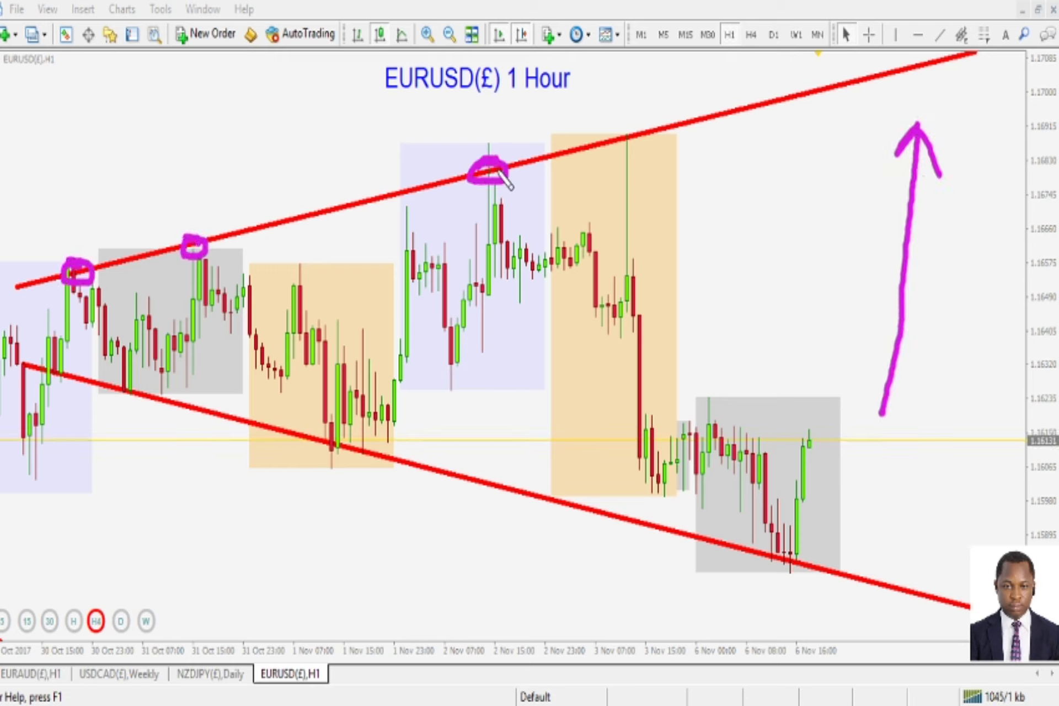
mouse_move(613, 144)
mouse_down()
mouse_move(643, 156)
mouse_move(615, 135)
mouse_up()
- Trace the upper and lower trendlines of the broadening pattern in magenta, and clear all the pen marks
mouse_move(42, 285)
mouse_down()
mouse_move(255, 225)
mouse_move(816, 100)
mouse_move(900, 62)
mouse_up()
drag(19, 359, 609, 536)
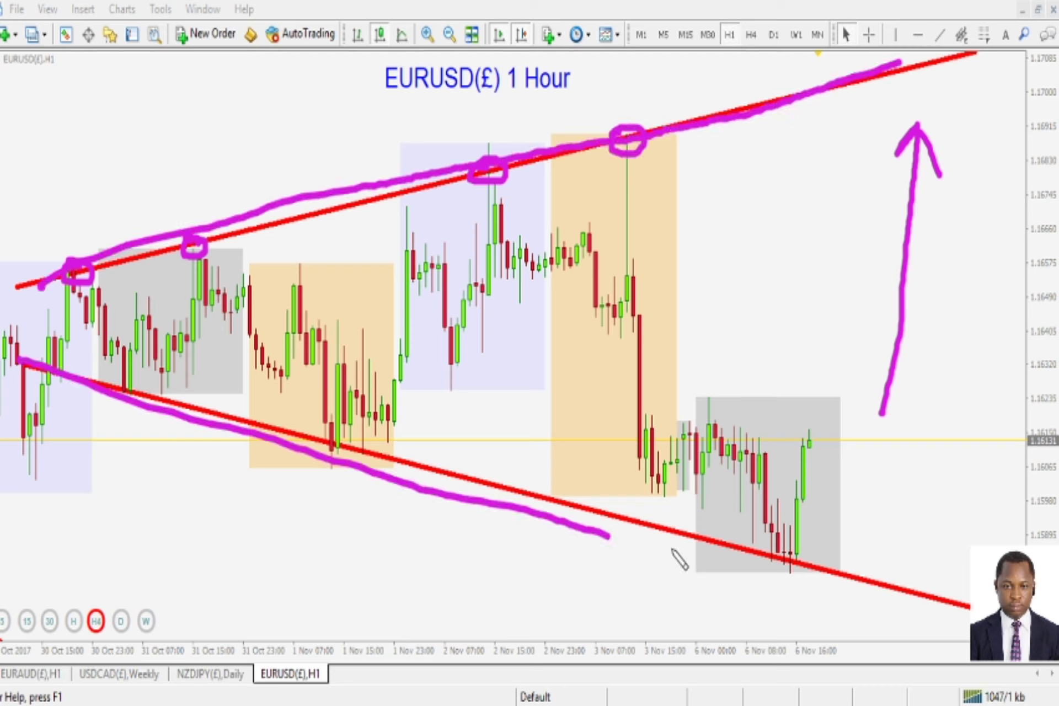
drag(672, 549, 948, 604)
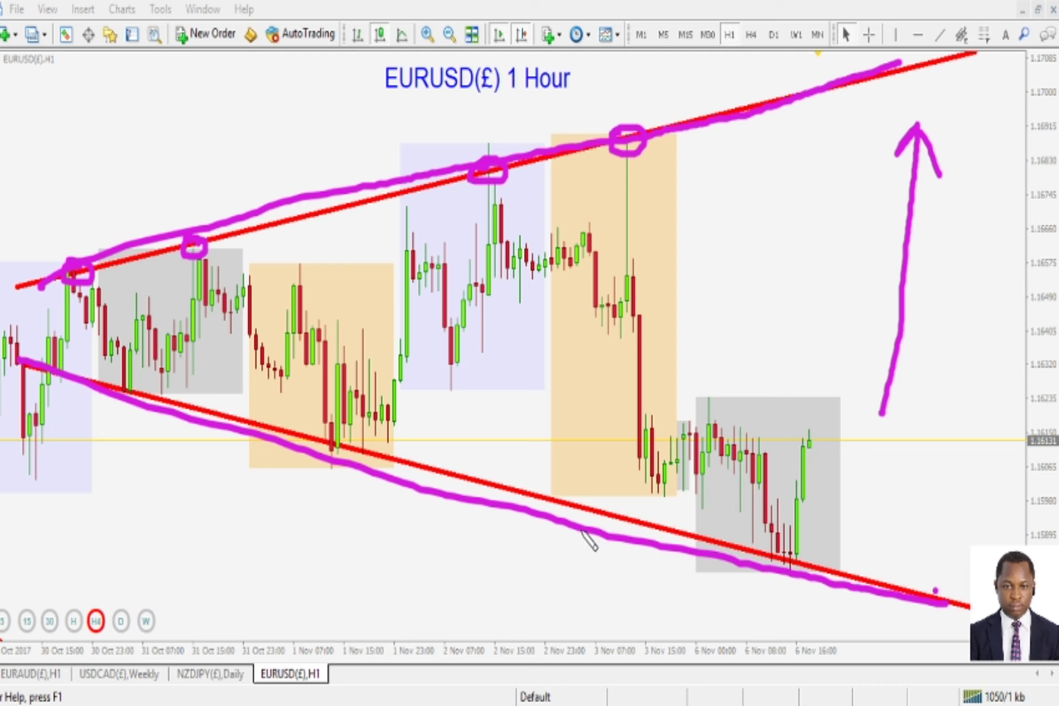
drag(583, 534, 969, 605)
key(Escape)
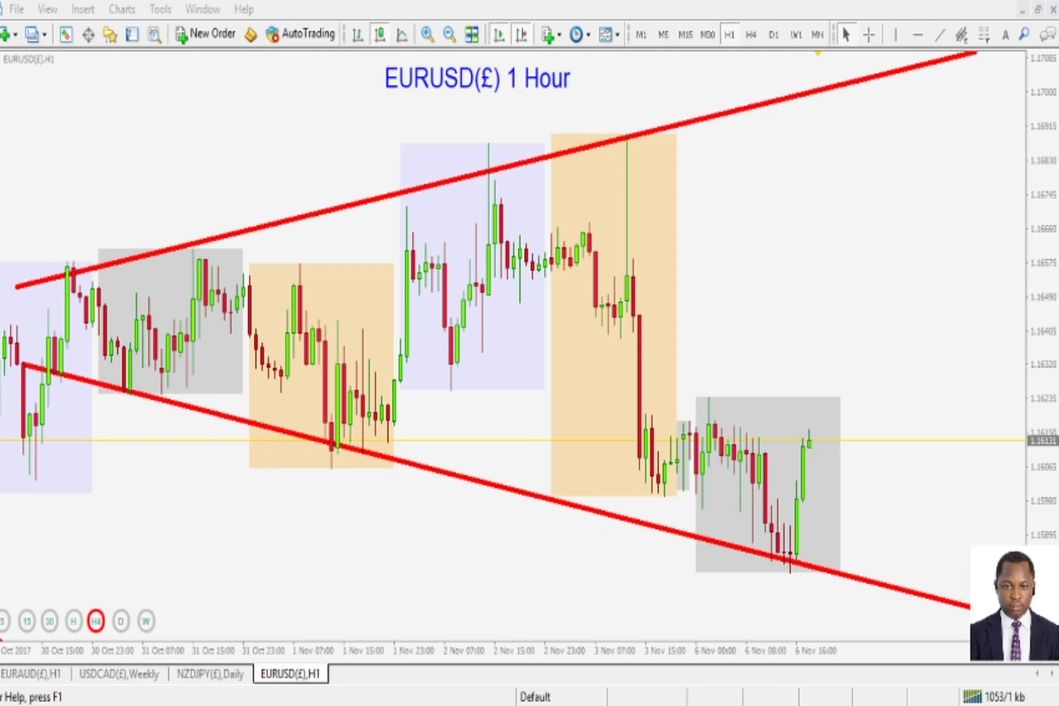
- Mark the area around the 6 Nov low and highlight the whole lower trendline with repeated magenta strokes, clearing the marks
mouse_move(717, 546)
mouse_down()
mouse_move(910, 574)
mouse_move(946, 610)
mouse_move(849, 606)
mouse_up()
key(Escape)
mouse_move(553, 498)
mouse_down()
mouse_move(937, 612)
mouse_move(607, 524)
mouse_move(968, 622)
mouse_up()
drag(648, 544, 684, 546)
drag(201, 415, 598, 495)
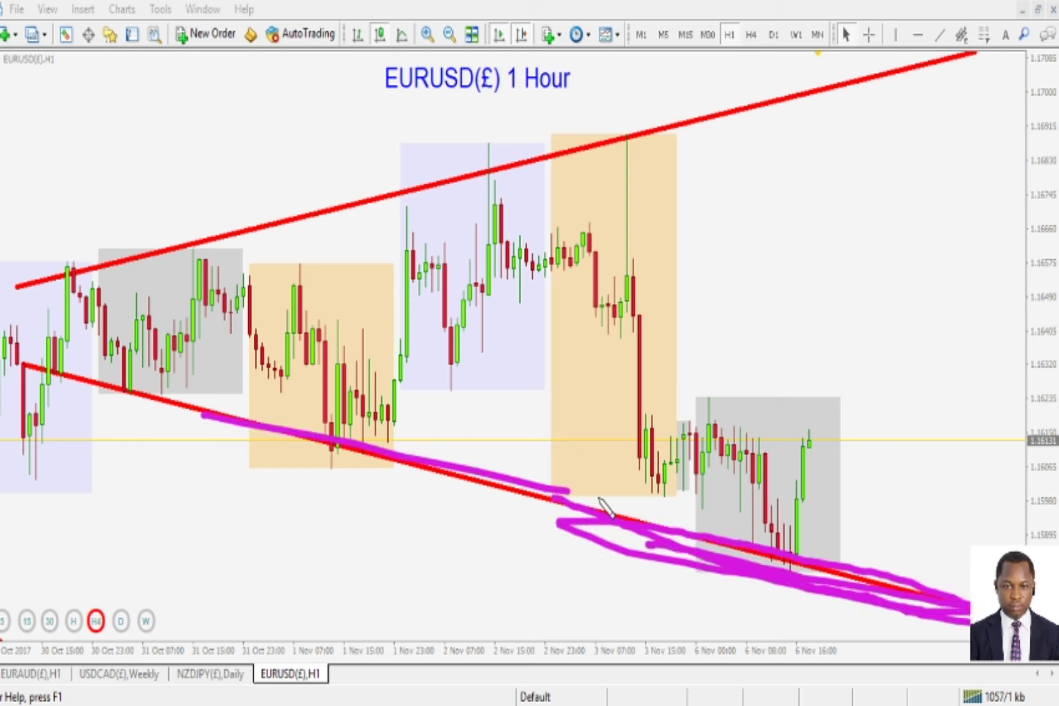
drag(47, 371, 549, 528)
drag(425, 489, 775, 591)
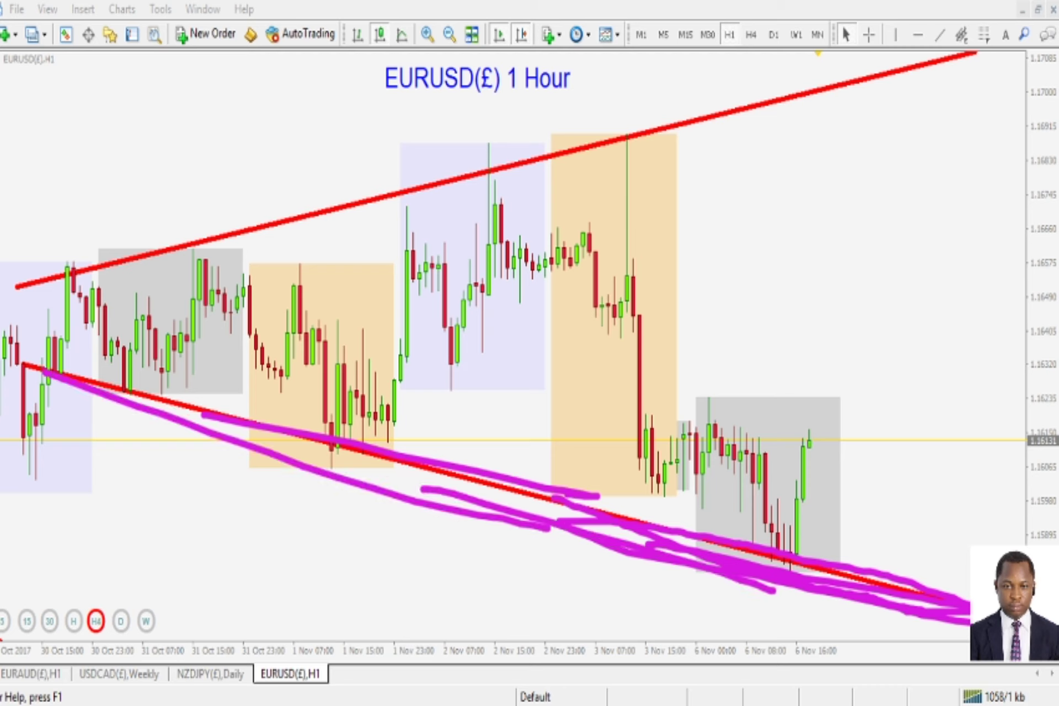
key(Escape)
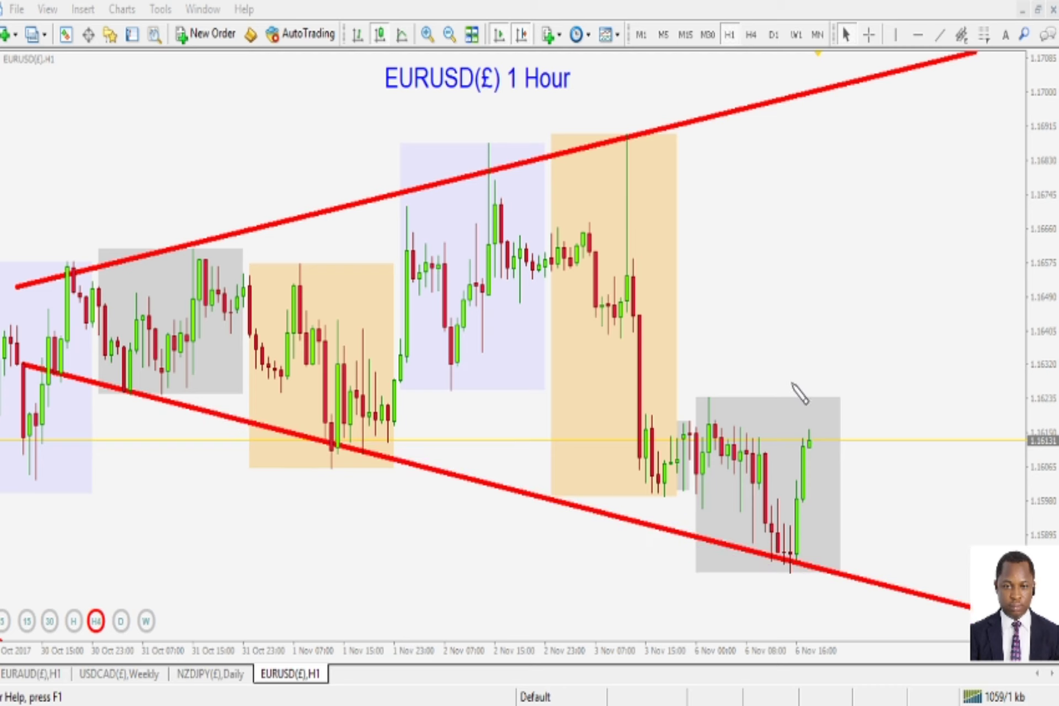
- Underline EURUSD in the chart title, sketch the 6 Nov V-shaped reversal and a projected rise in magenta, and clear them
drag(385, 103, 480, 102)
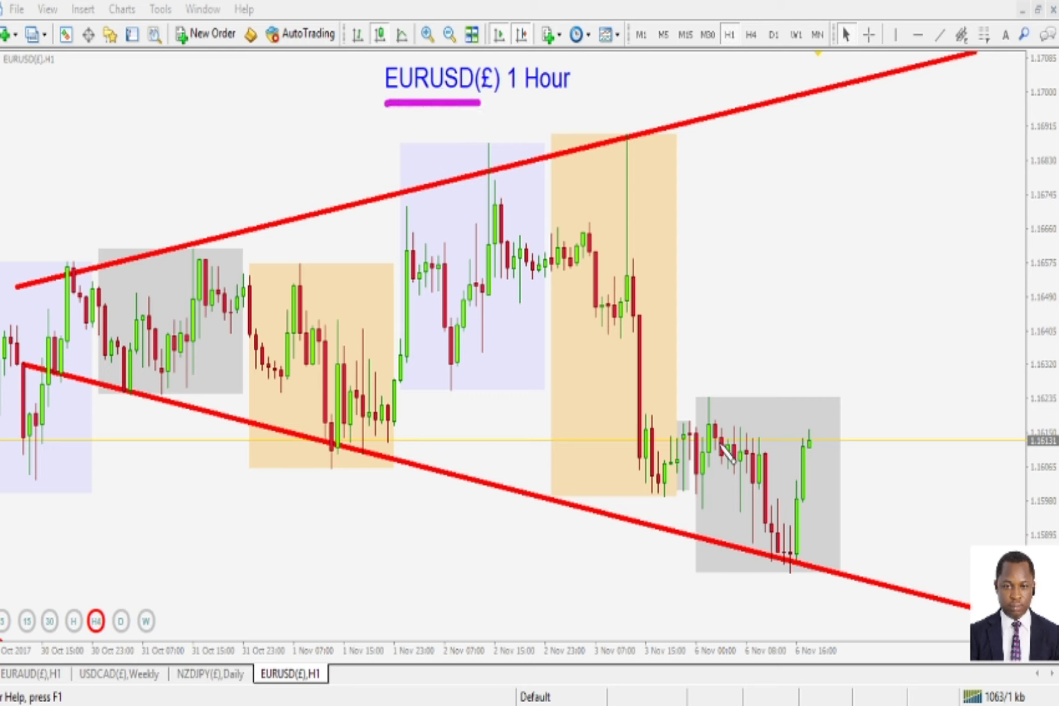
mouse_move(710, 411)
mouse_down()
mouse_move(764, 488)
mouse_move(788, 568)
mouse_move(821, 424)
mouse_move(804, 476)
mouse_move(707, 404)
mouse_move(789, 568)
mouse_move(835, 432)
mouse_move(836, 452)
mouse_move(806, 466)
mouse_move(783, 557)
mouse_move(812, 451)
mouse_move(919, 322)
mouse_move(964, 166)
mouse_move(957, 199)
mouse_up()
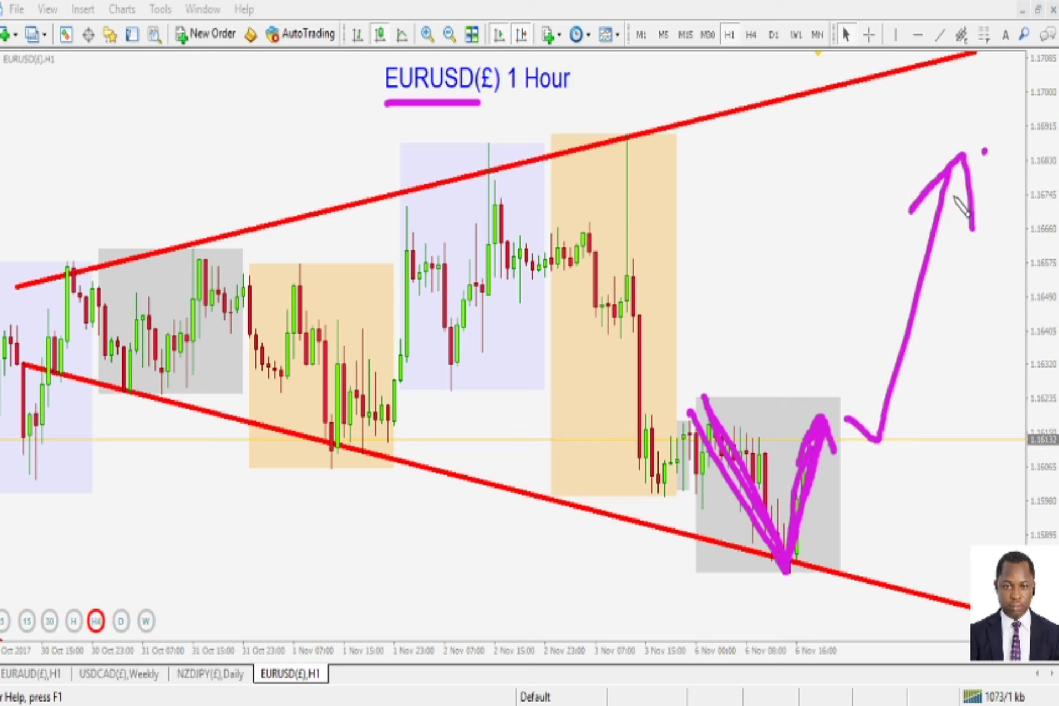
key(Escape)
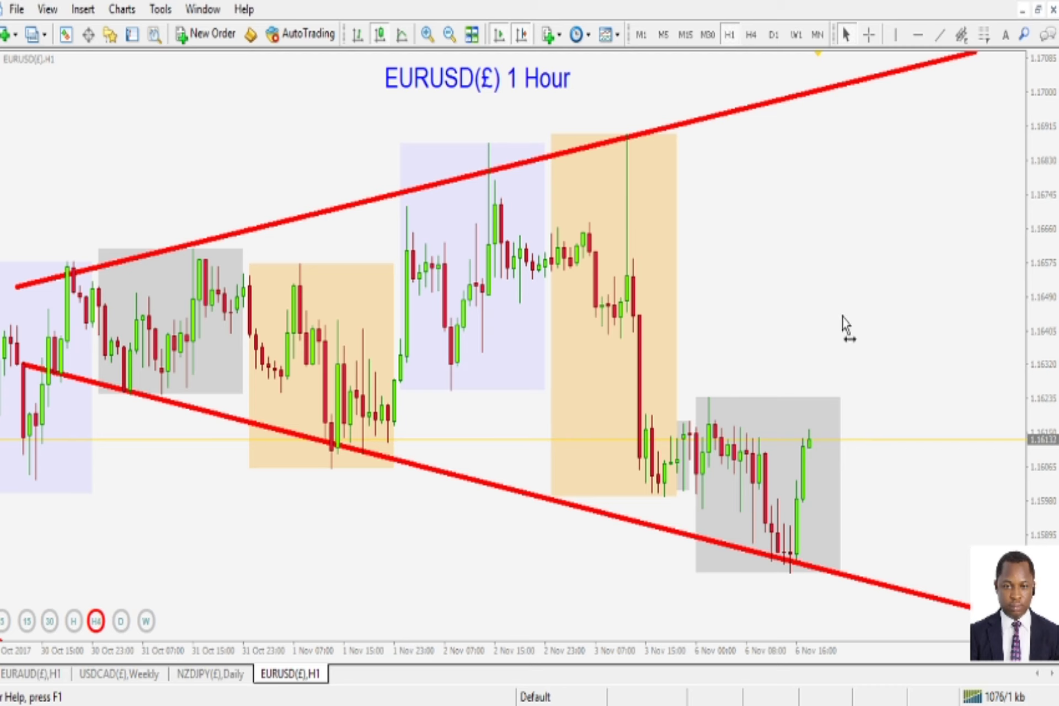
- Stretch the price scale vertically around the pattern and activate the screen drawing pen
drag(1034, 447, 1043, 313)
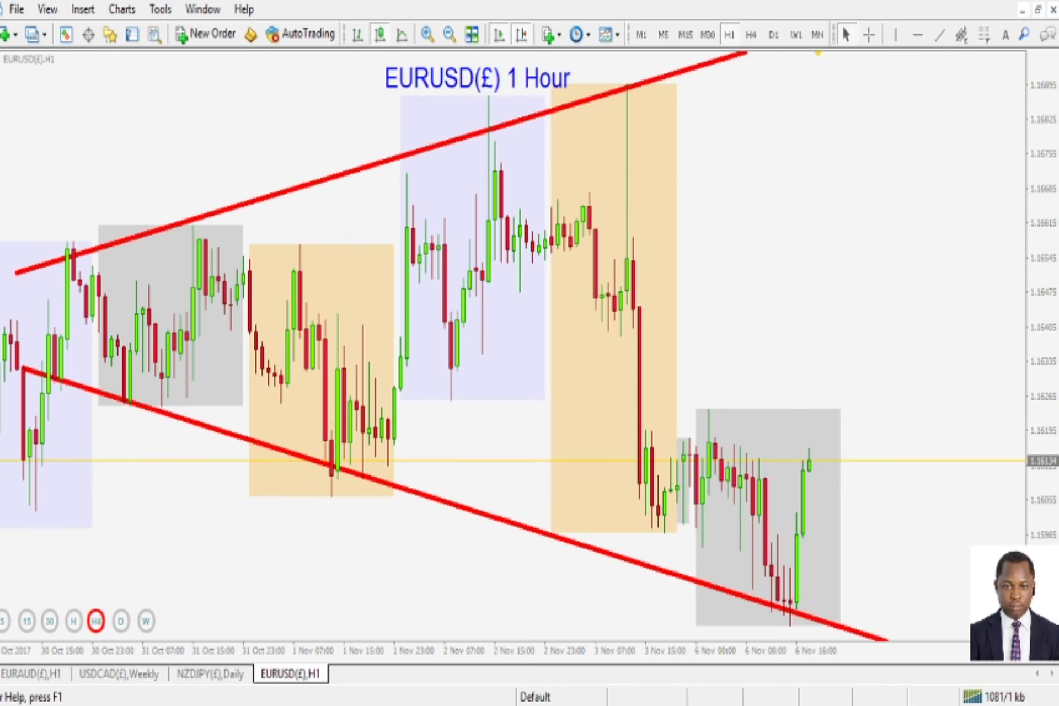
key(ctrl+2)
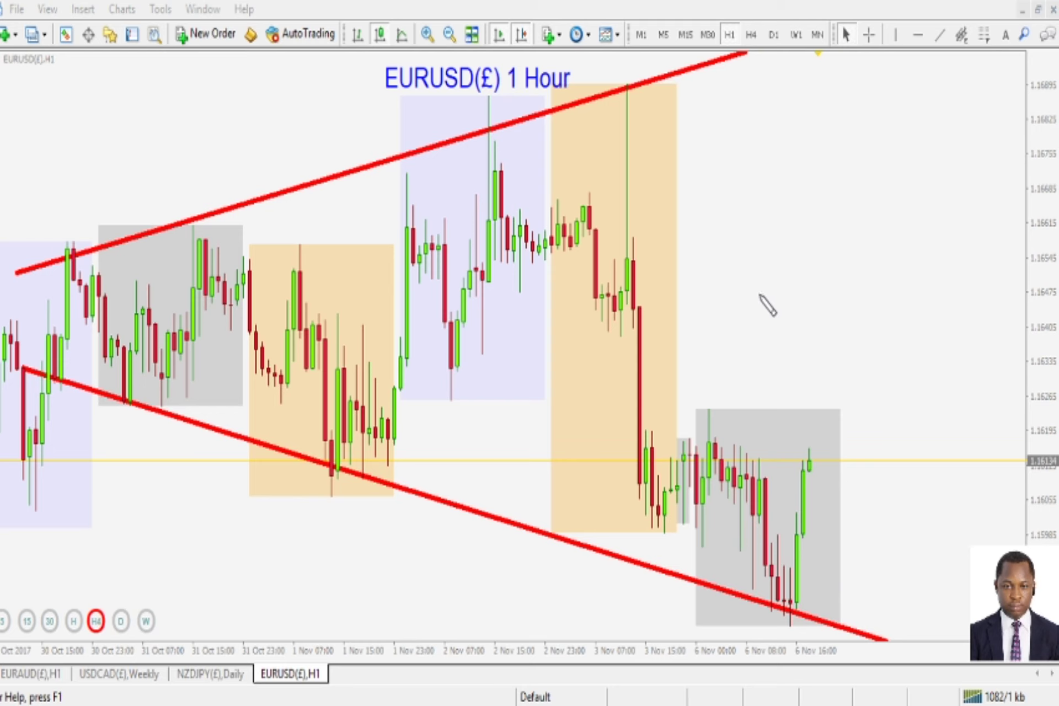